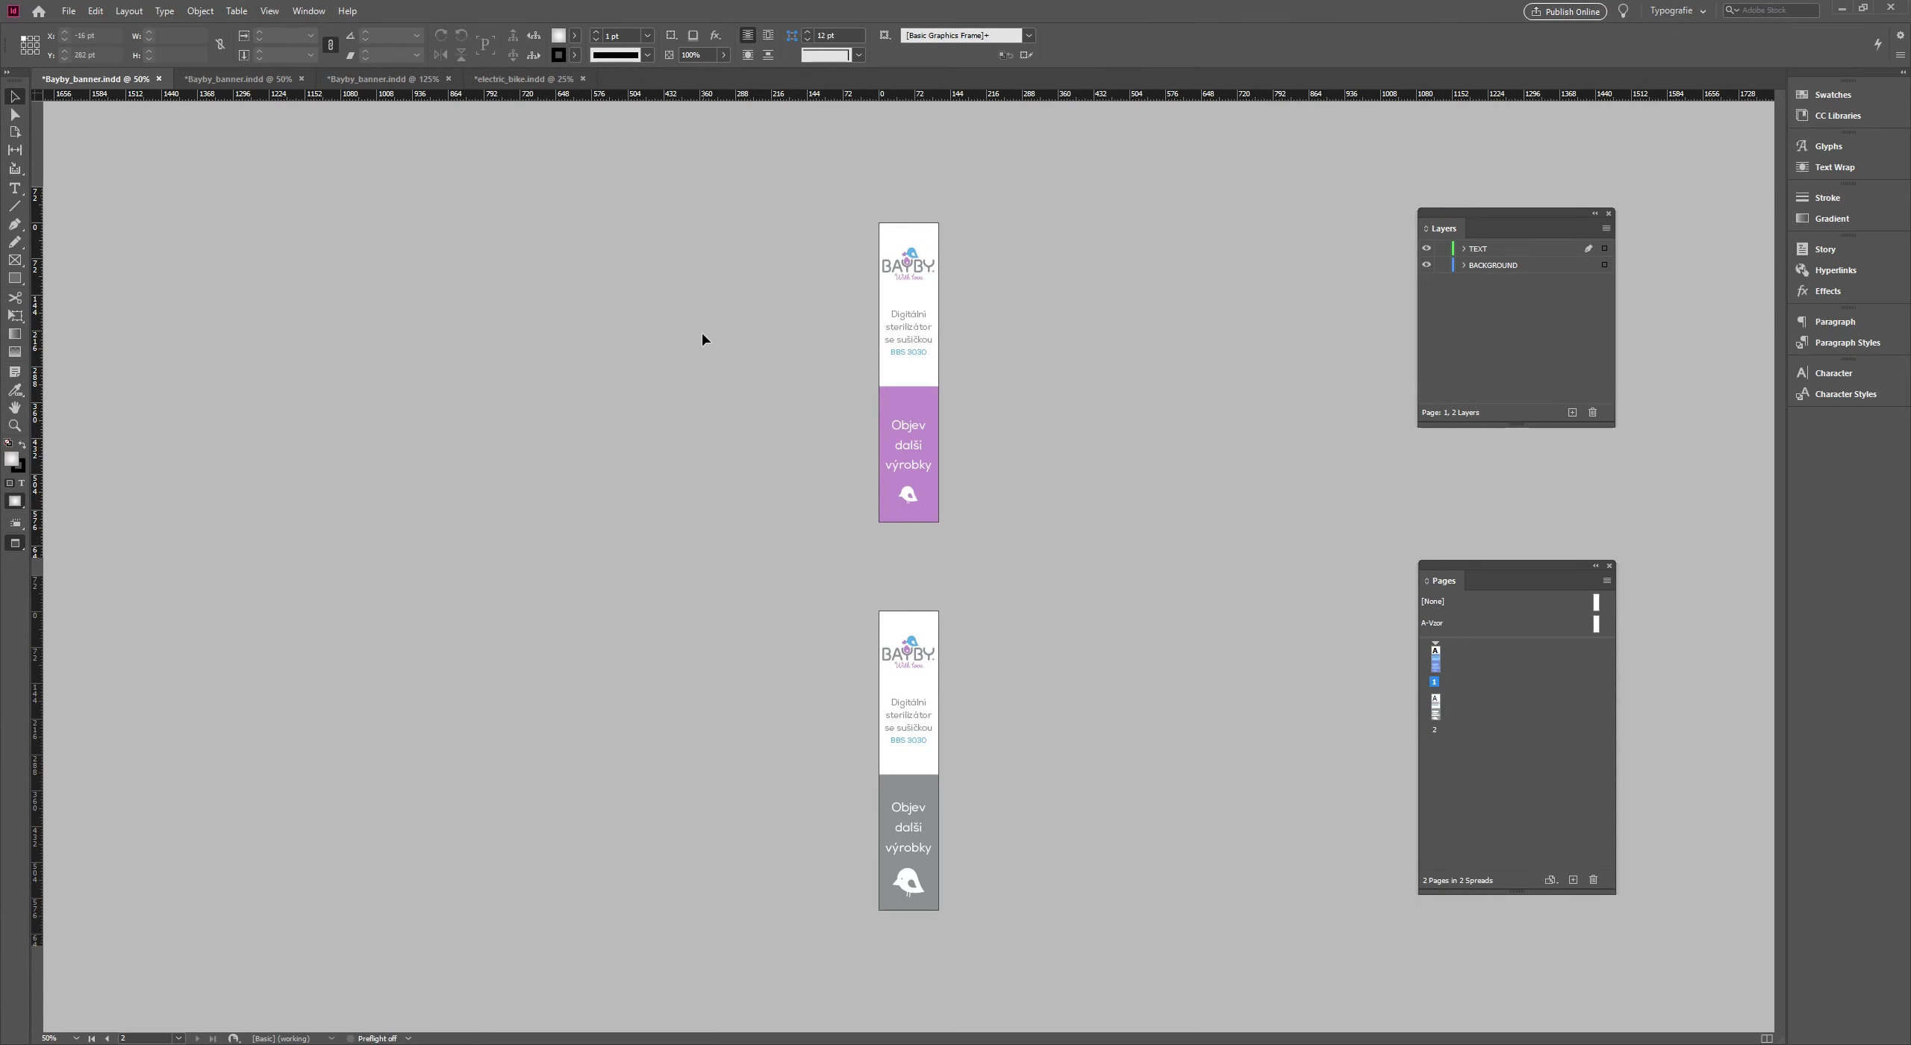
- Show the Scripts panel from Window > Utilities and nudge it slightly into place
click(308, 11)
mouse_move(430, 477)
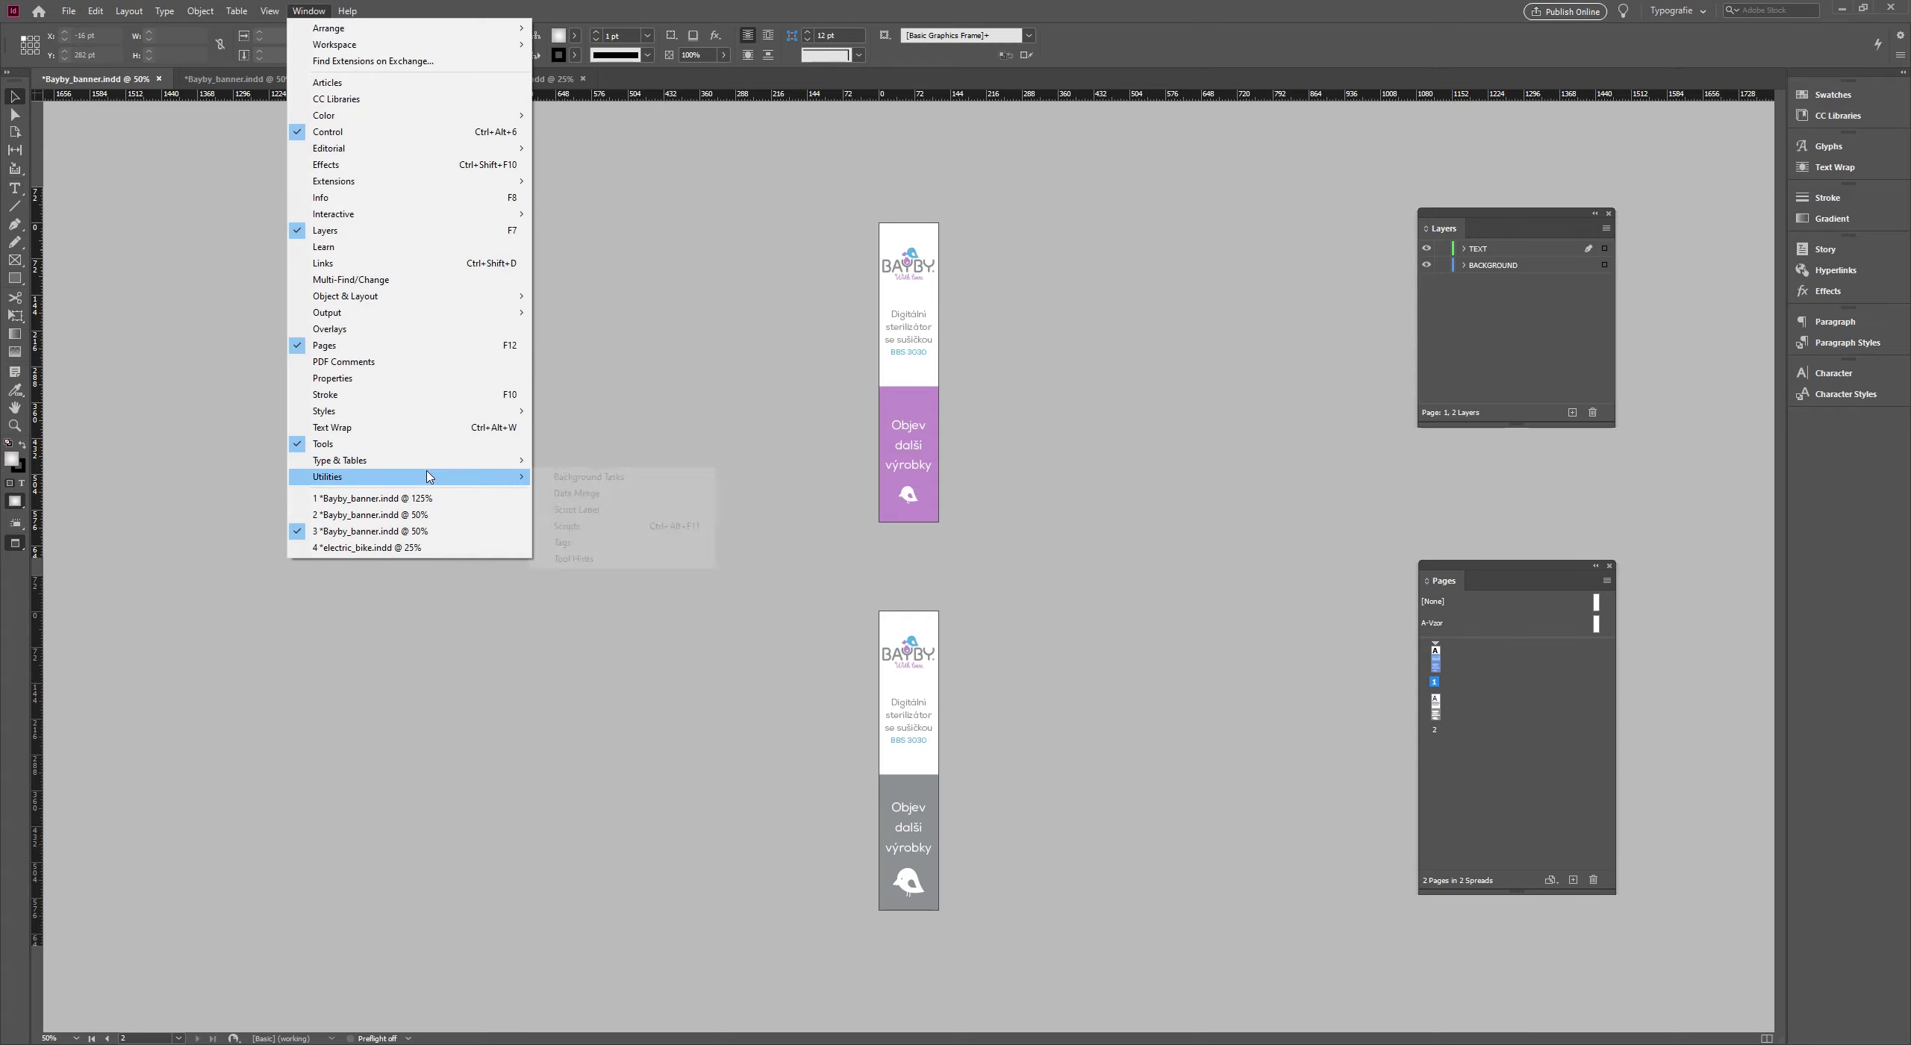
click(606, 525)
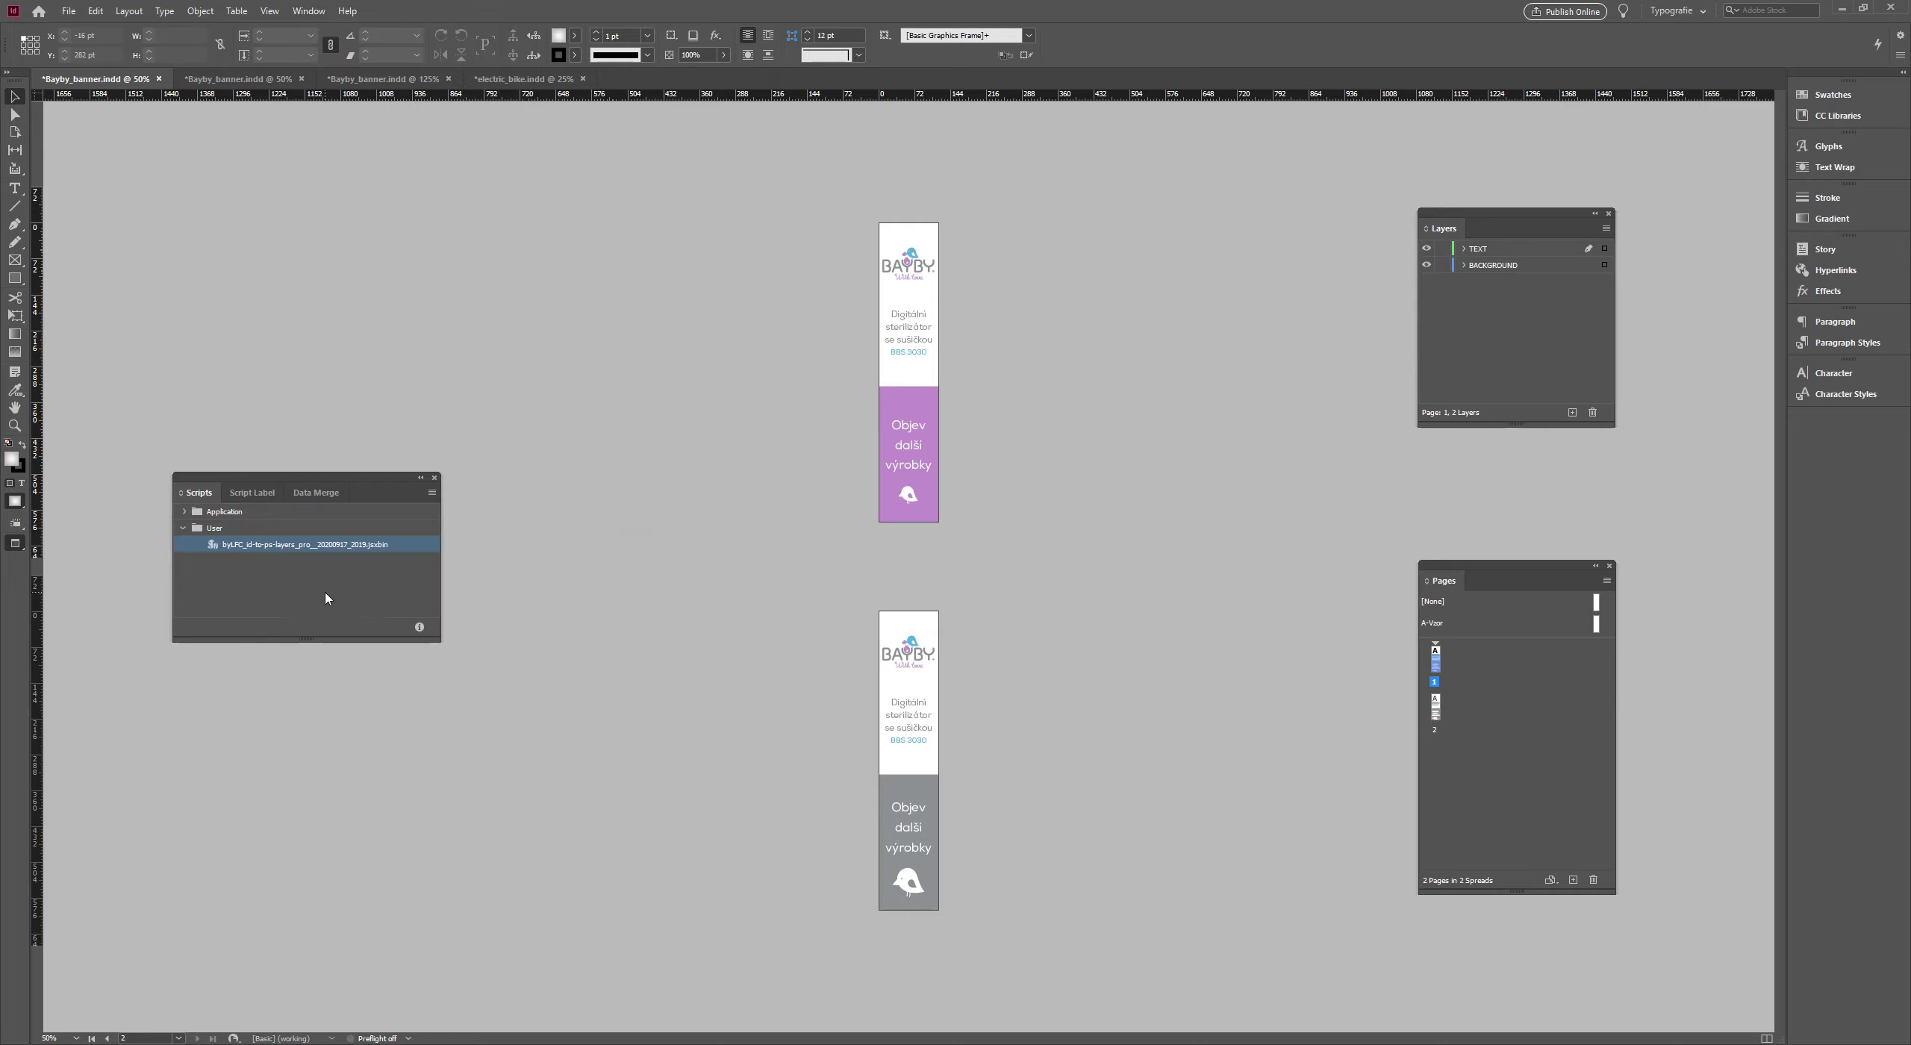
drag(338, 497, 321, 510)
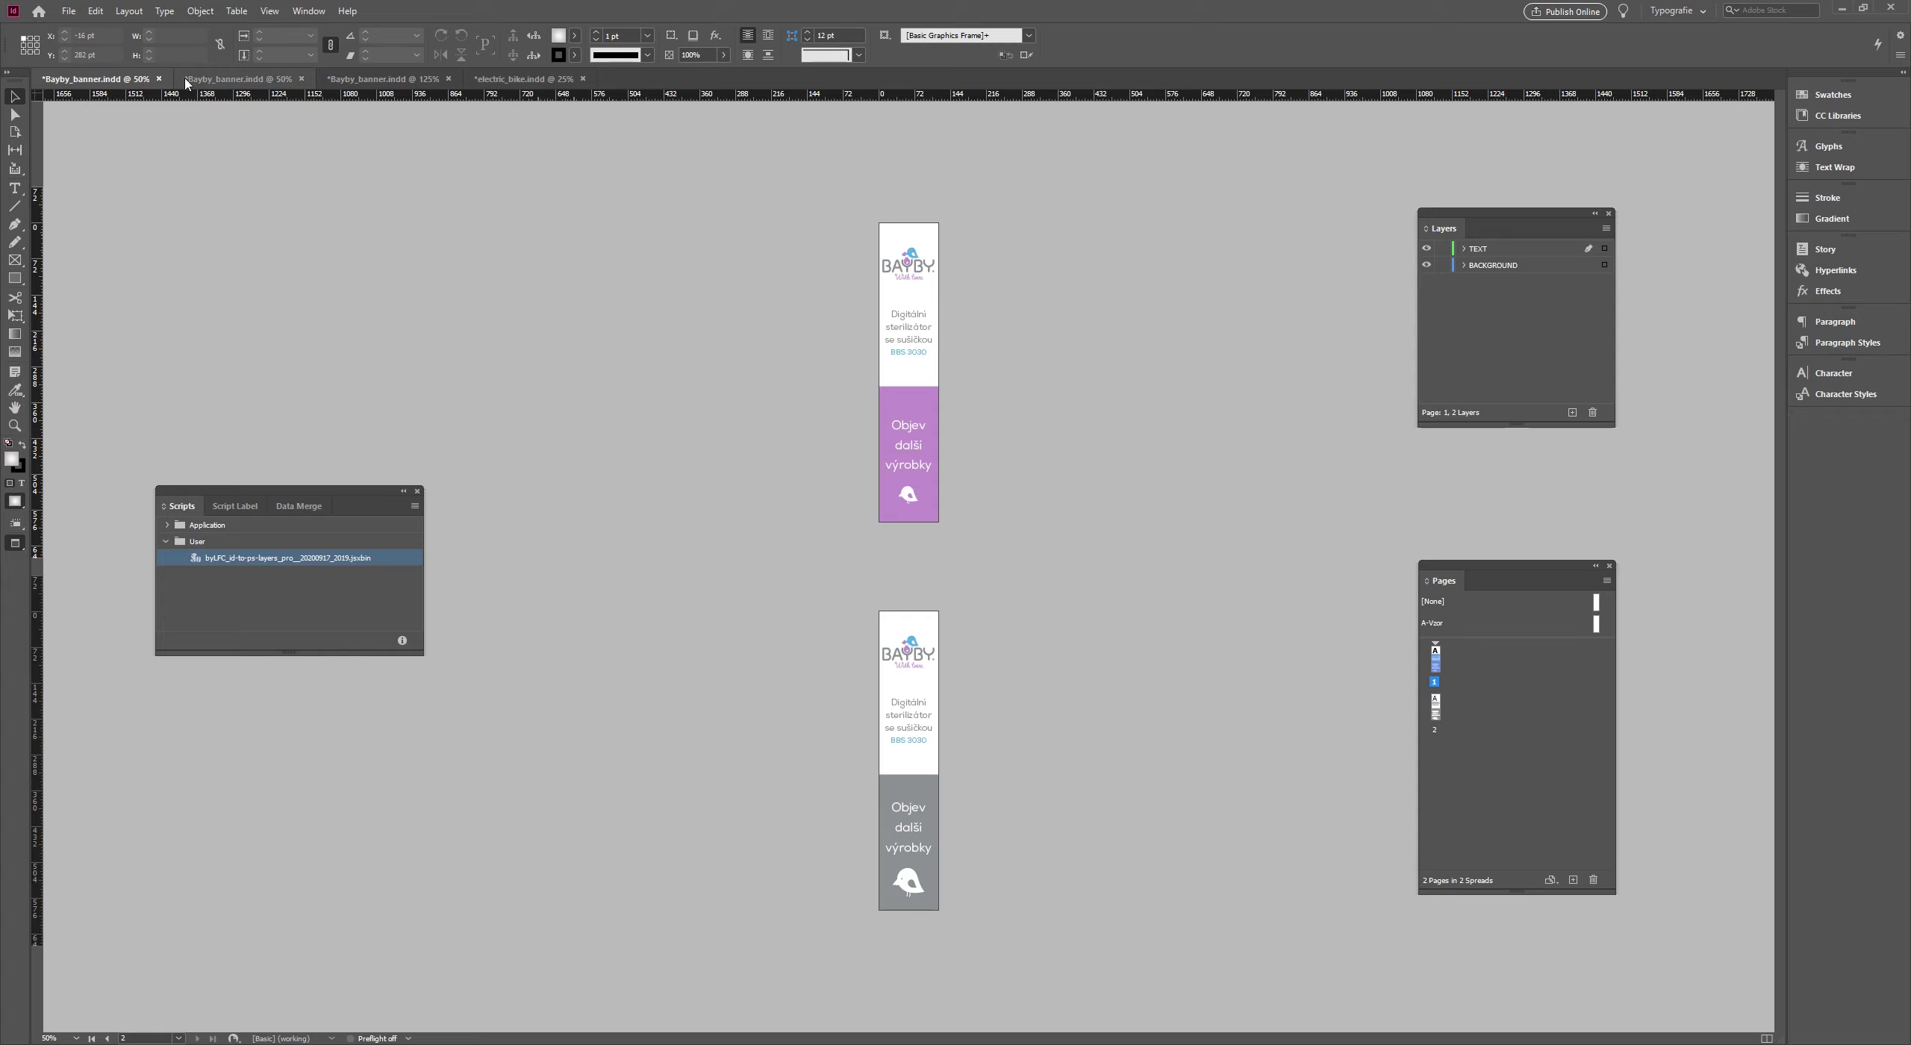
- Launch the InDesign to Photoshop script and move its settings dialog aside
right_click(37, 100)
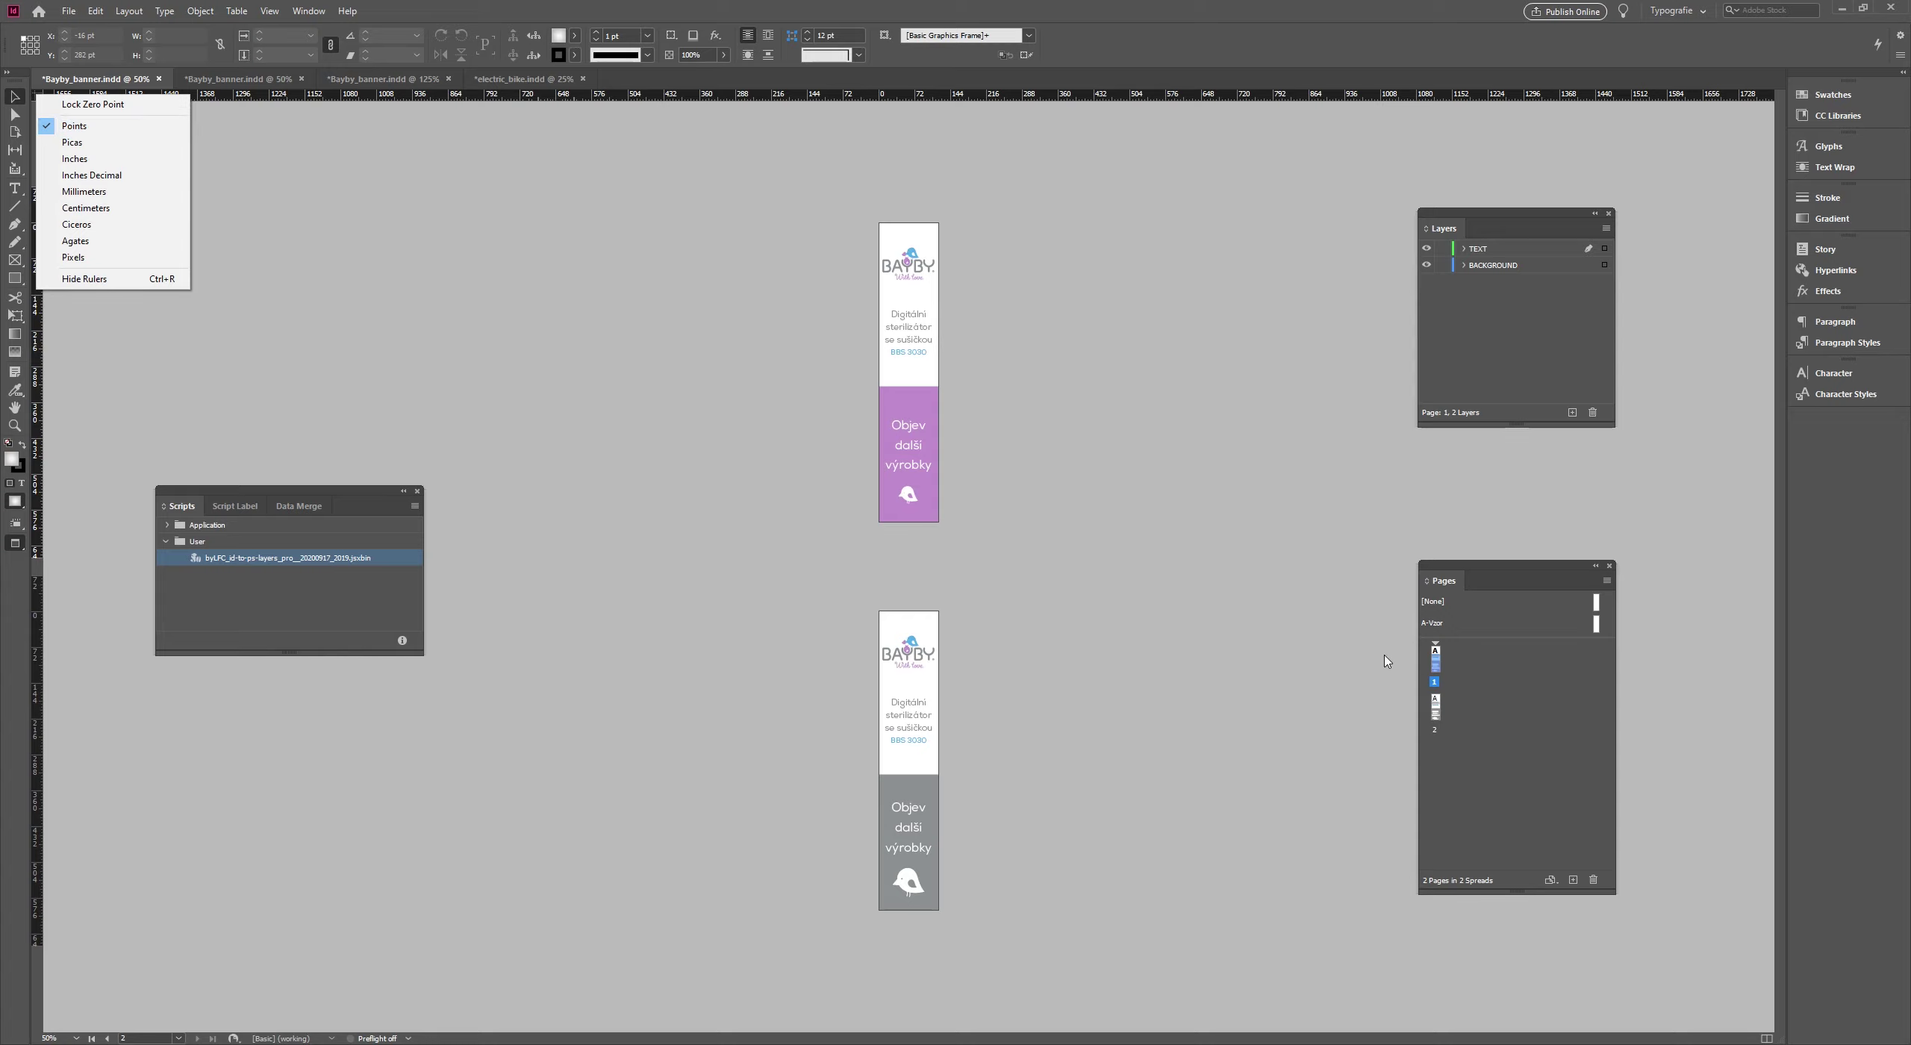
click(1481, 672)
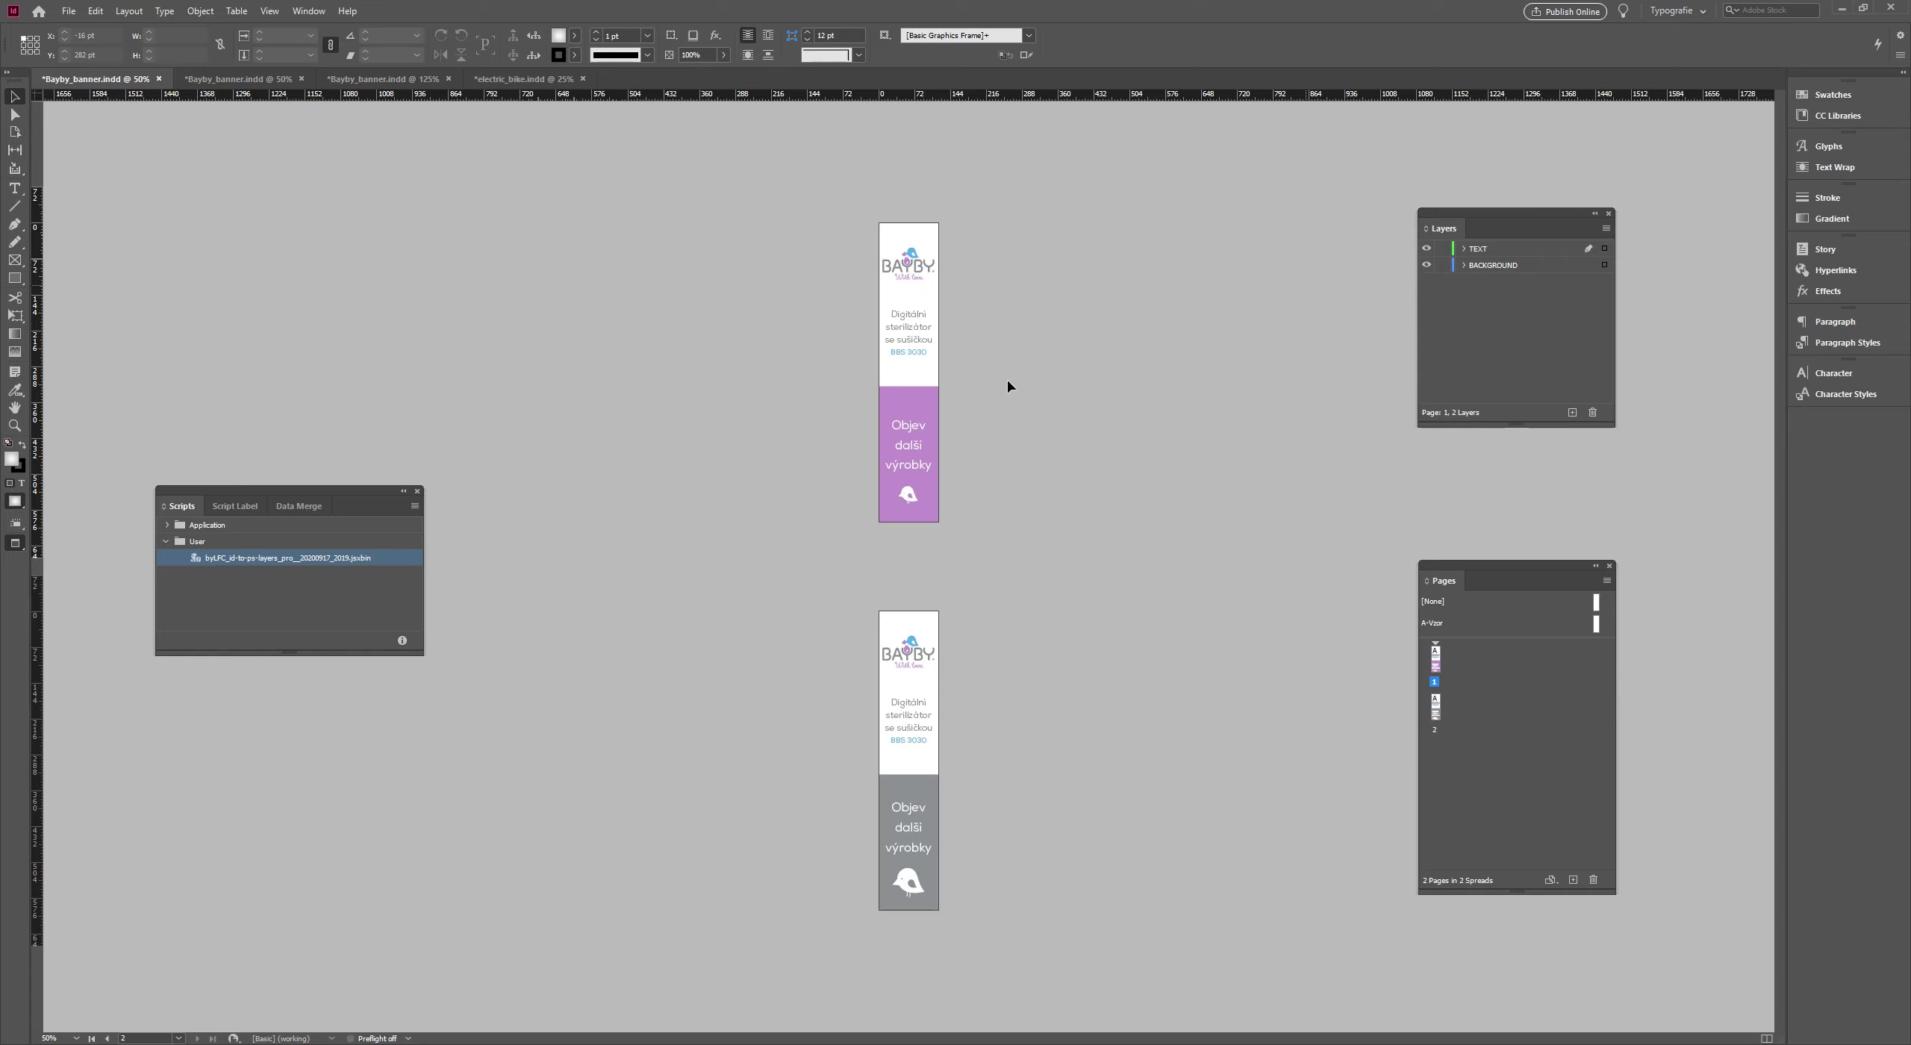
double_click(240, 560)
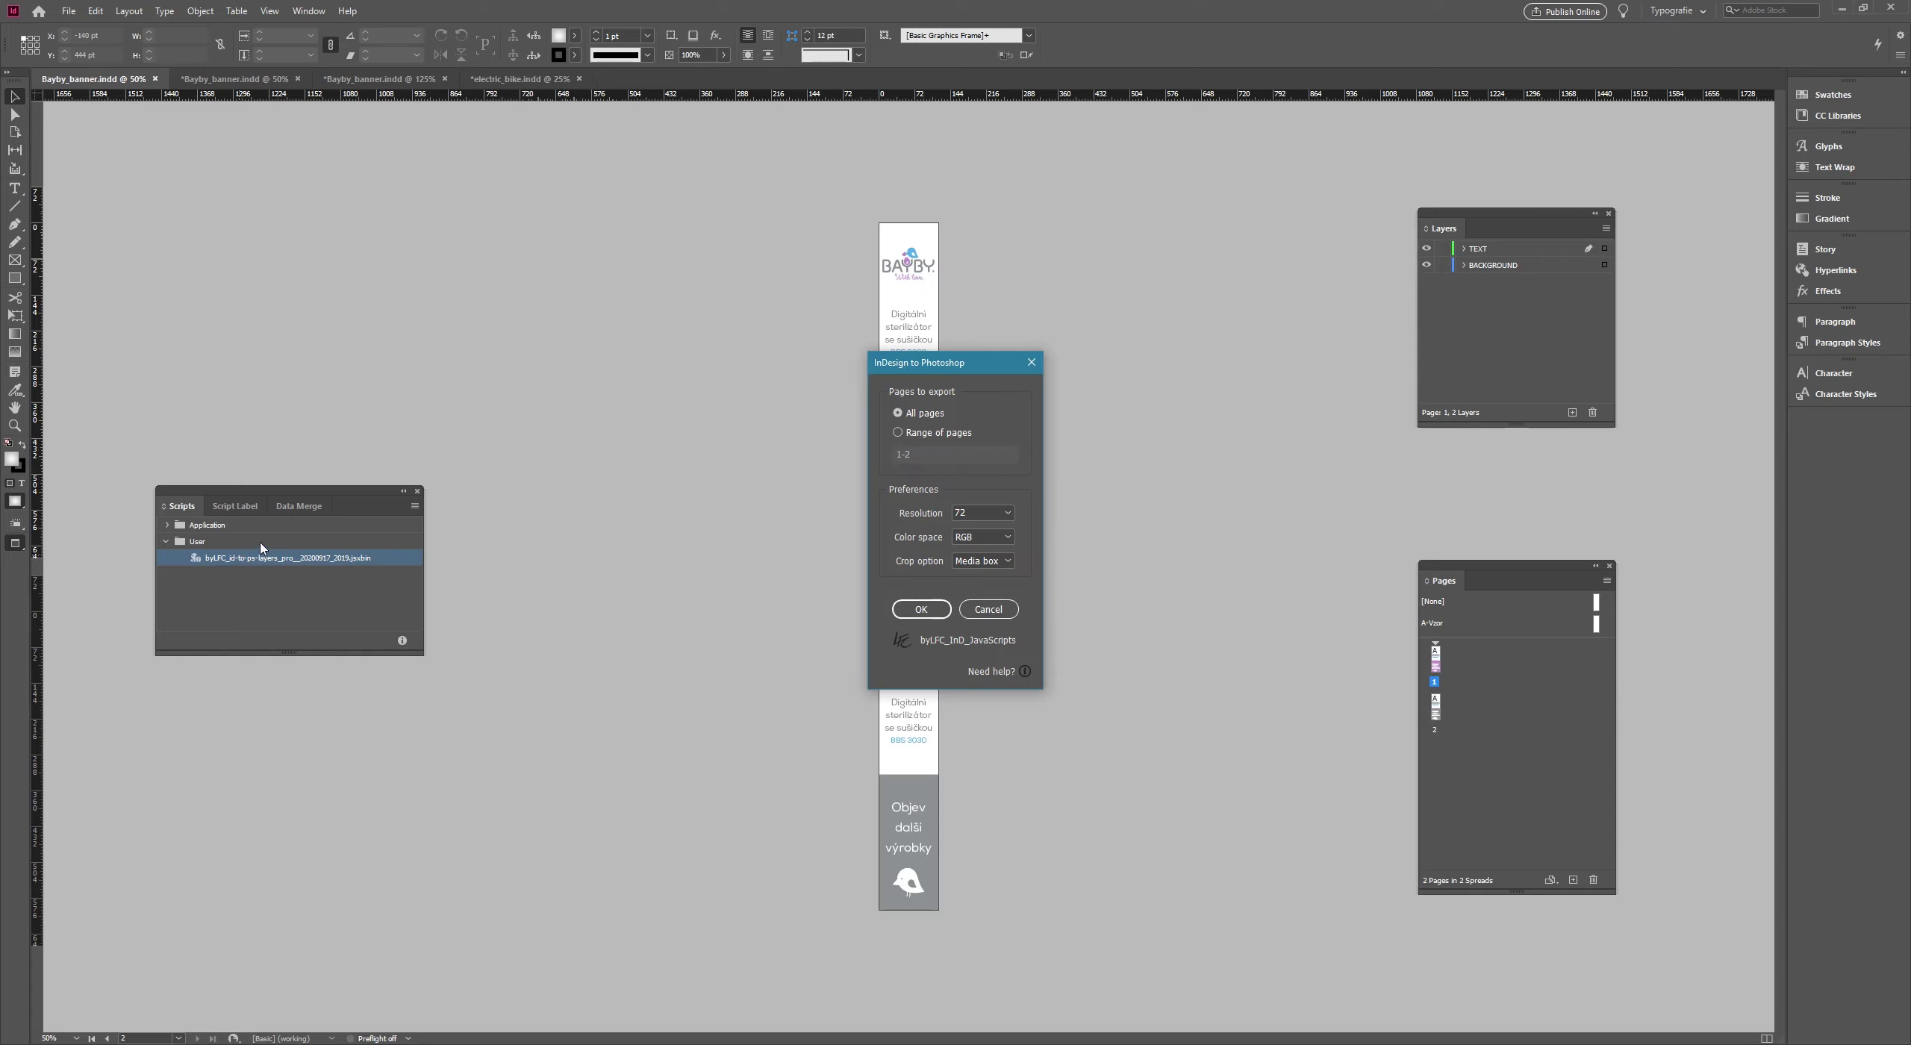
drag(912, 371, 1036, 378)
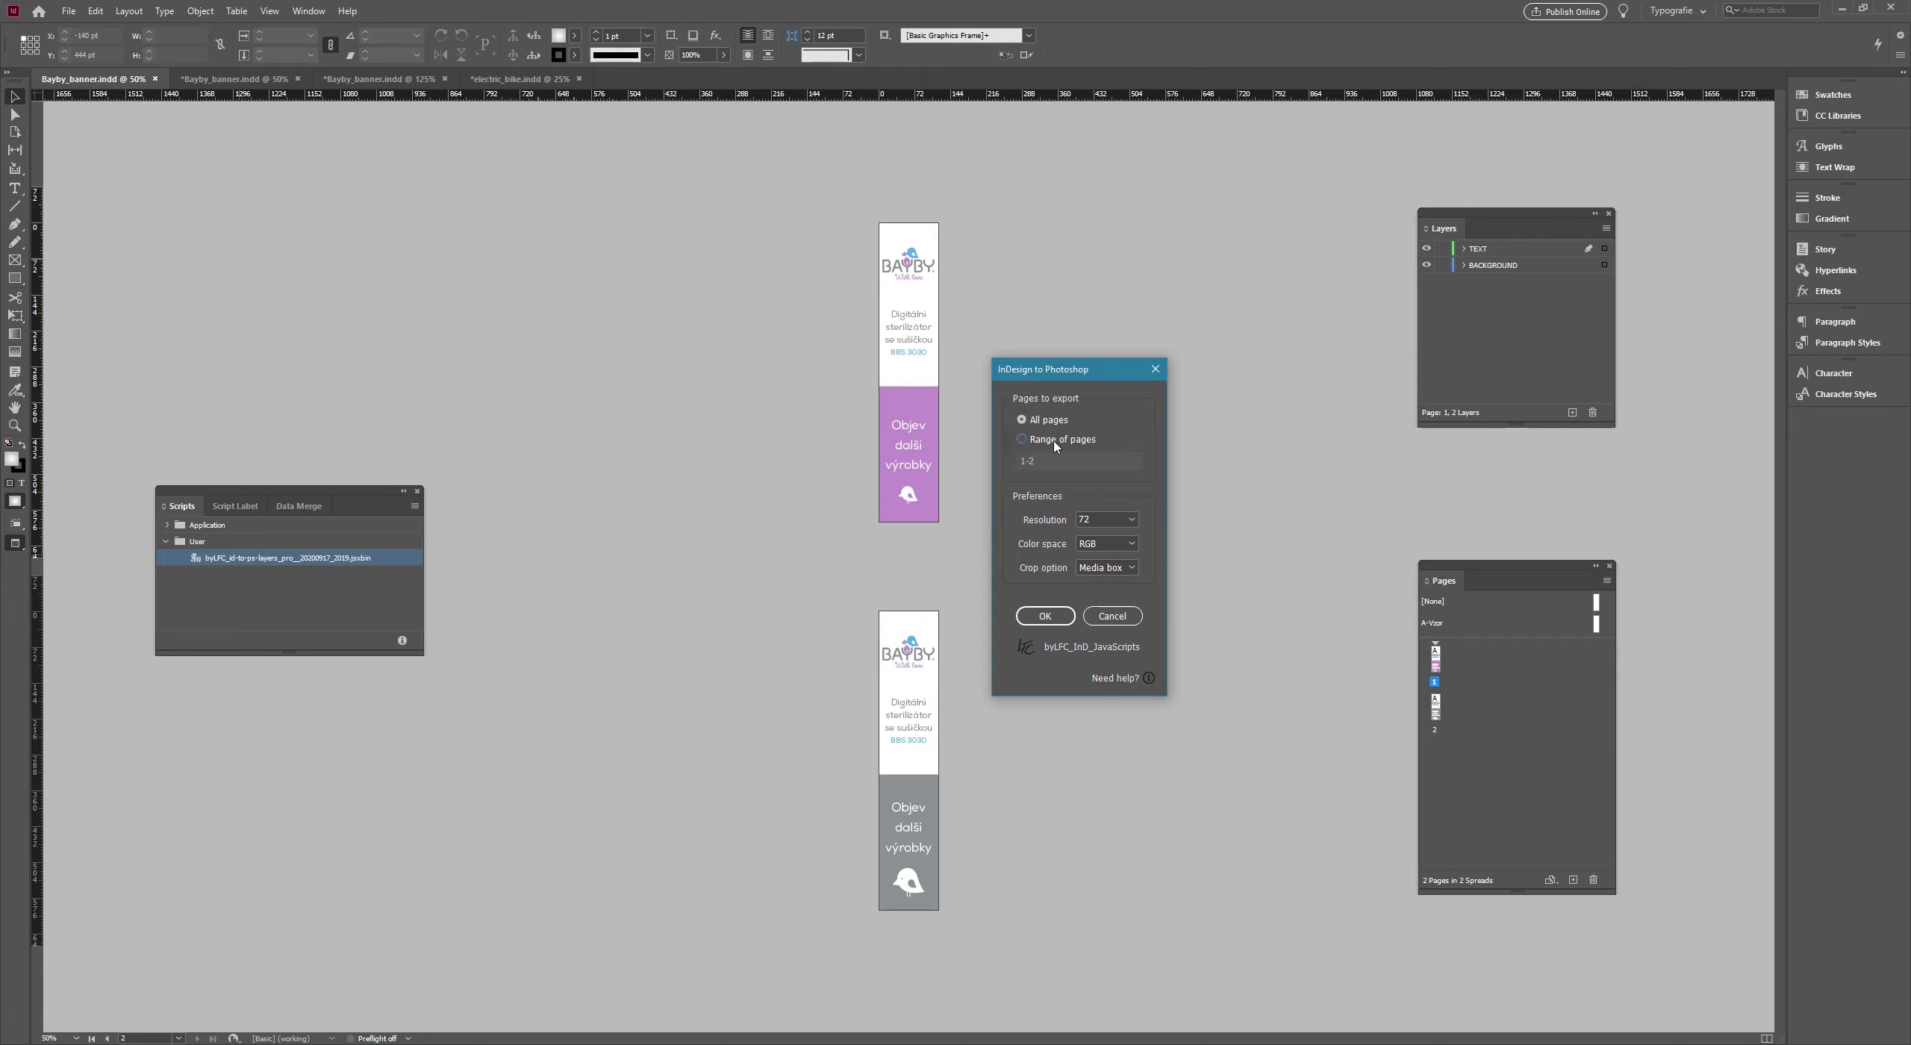
- Export all pages at resolution 72 in RGB colour space
click(1021, 439)
click(1023, 419)
click(1104, 520)
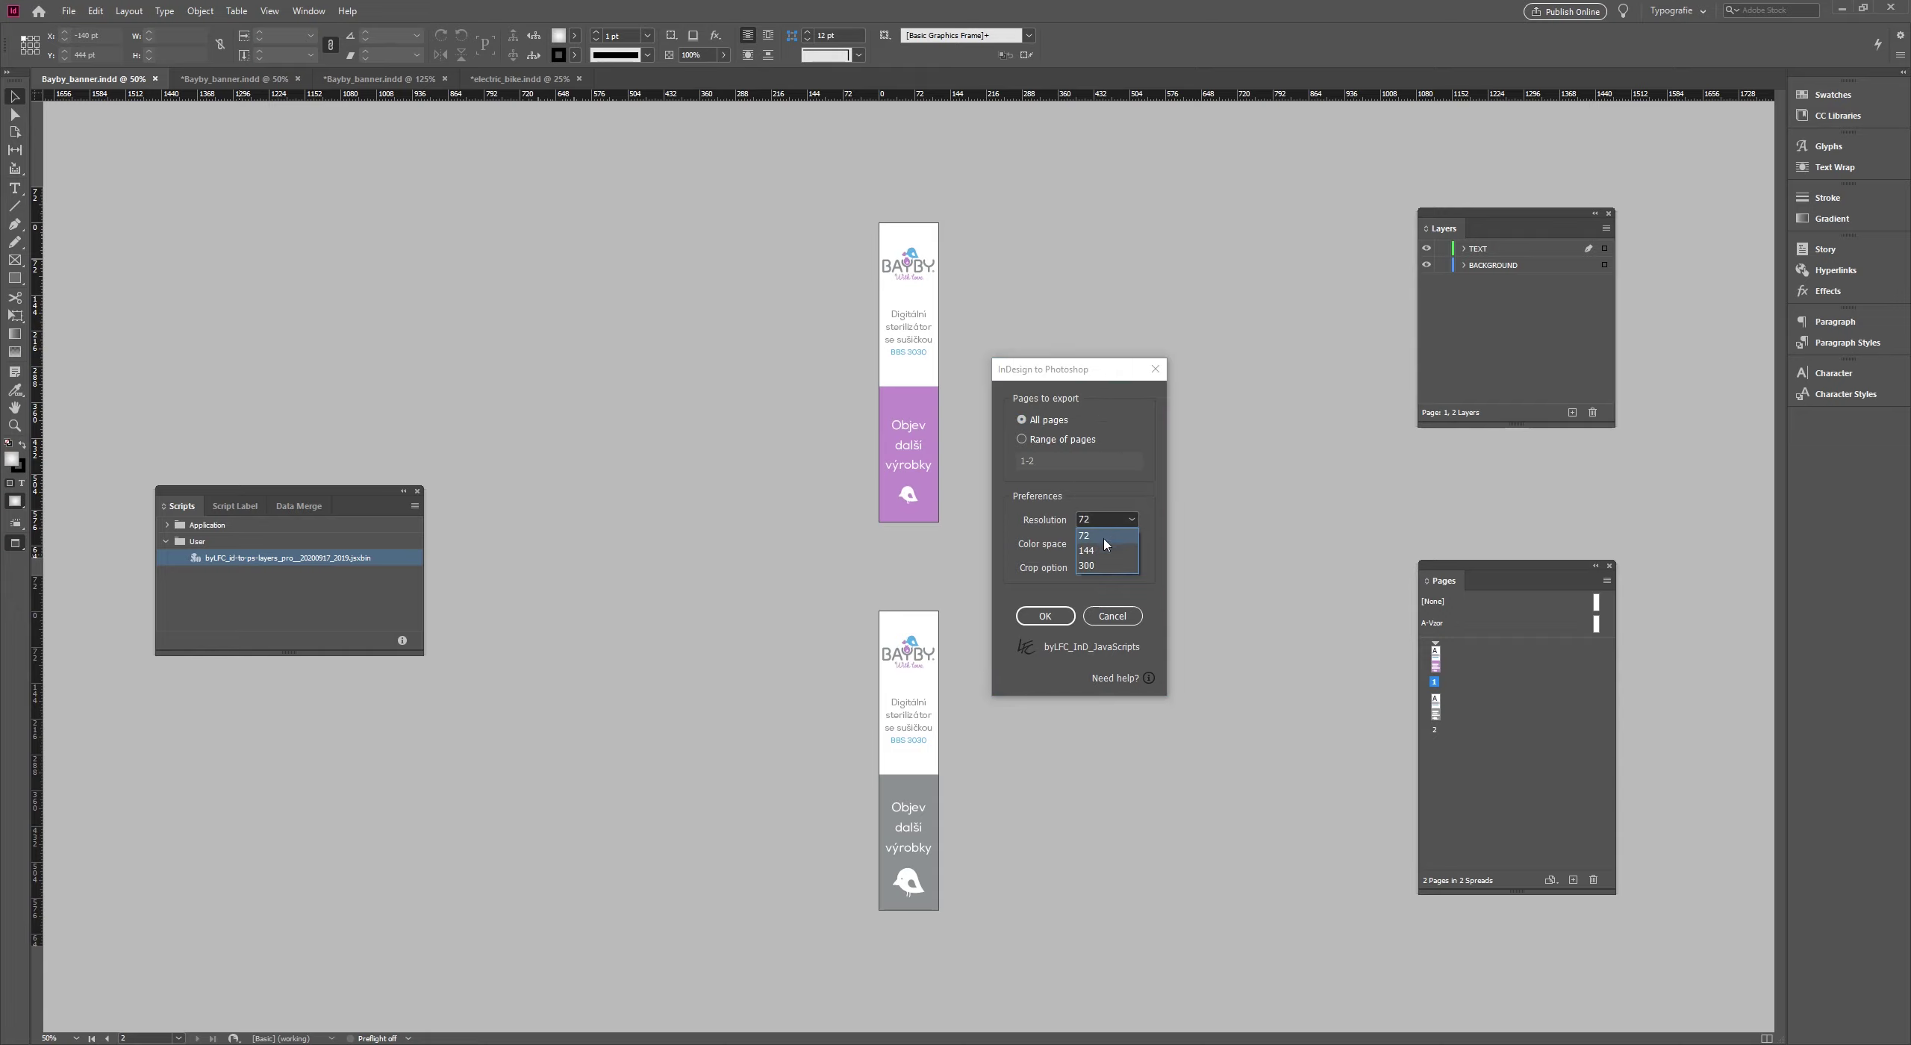
click(1112, 539)
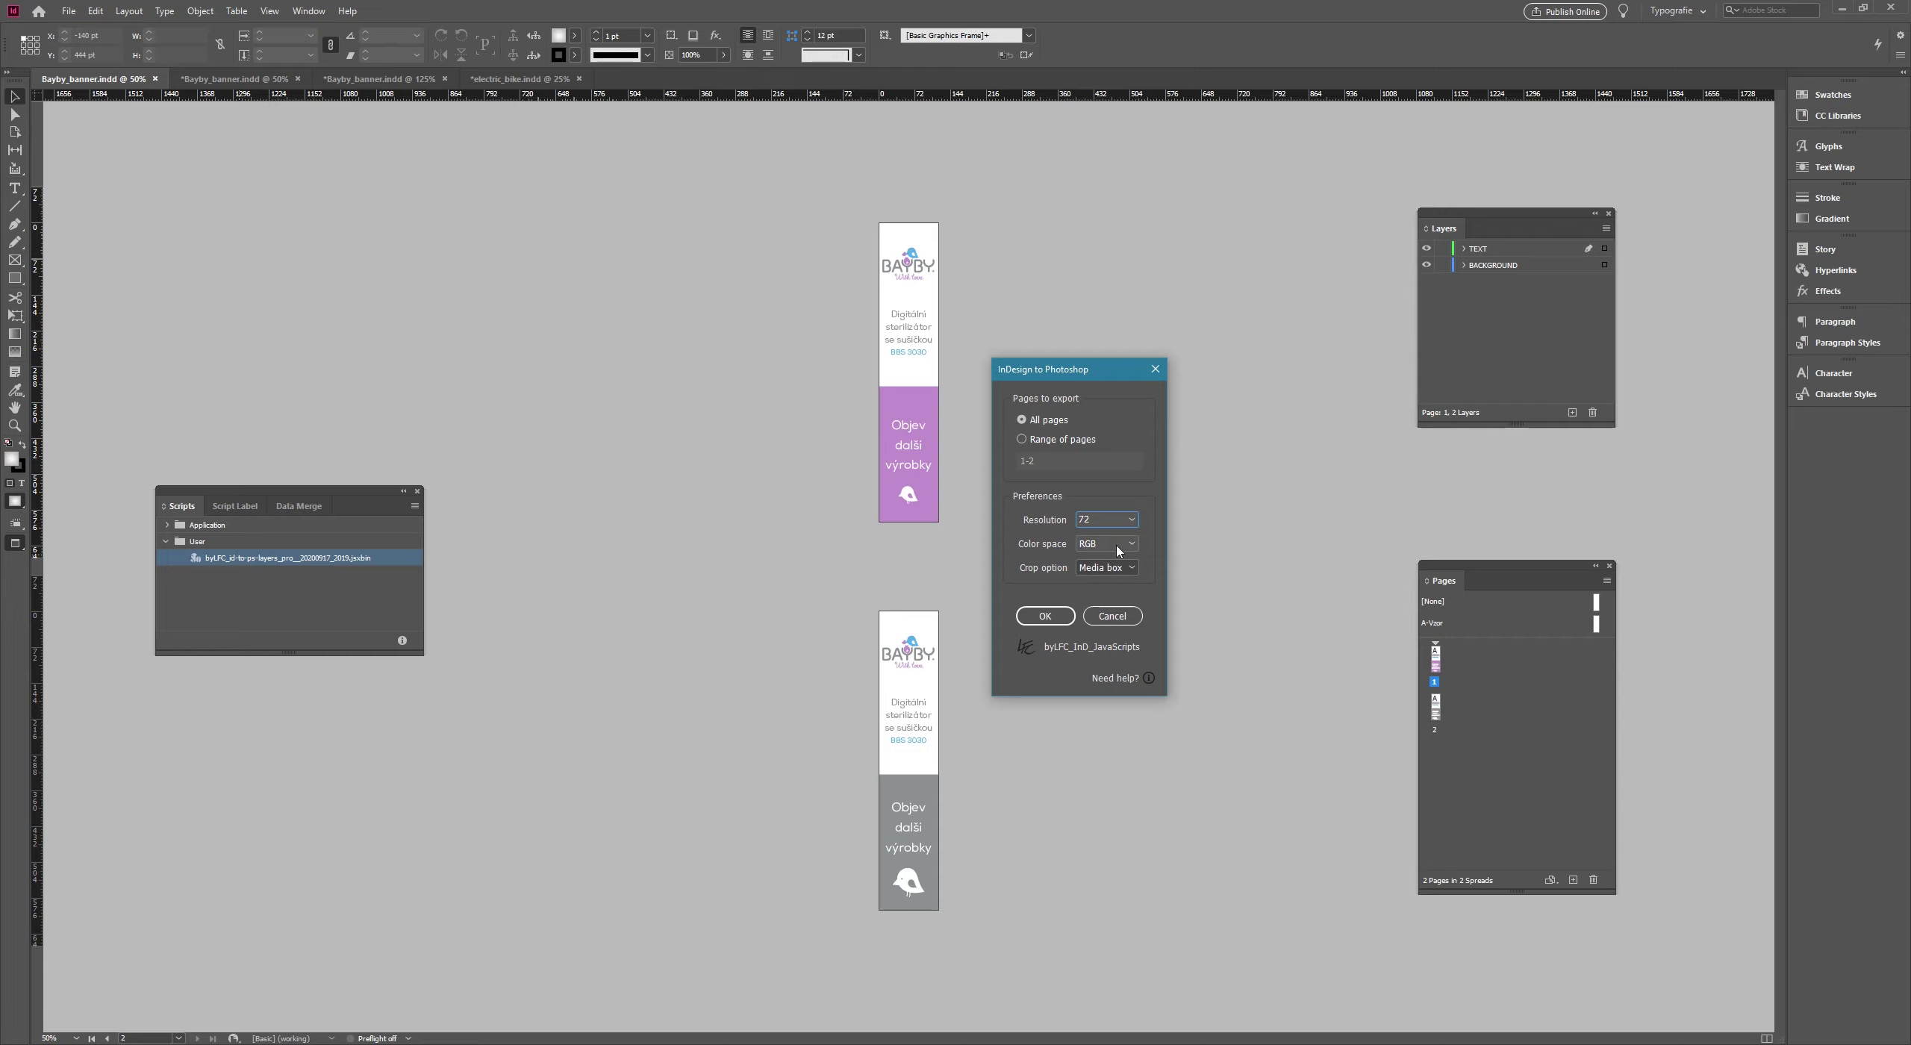
click(1118, 548)
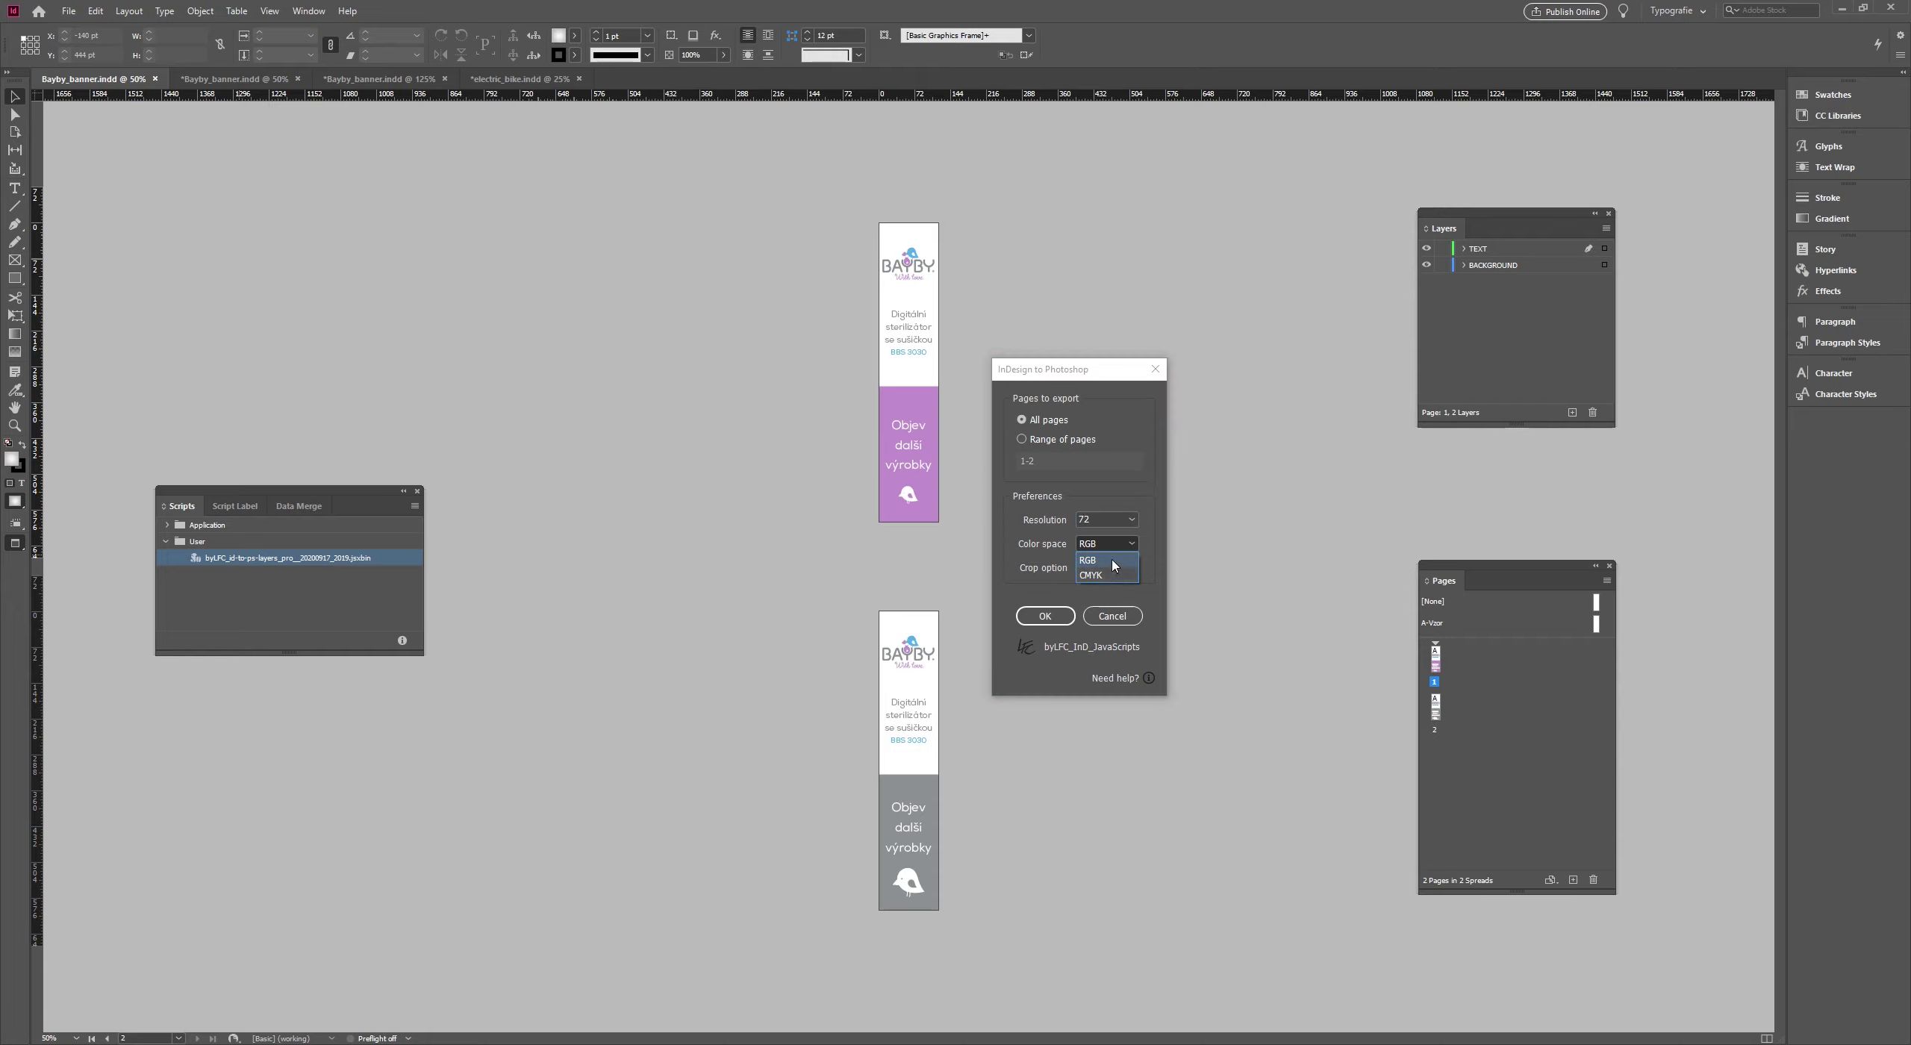
click(1109, 561)
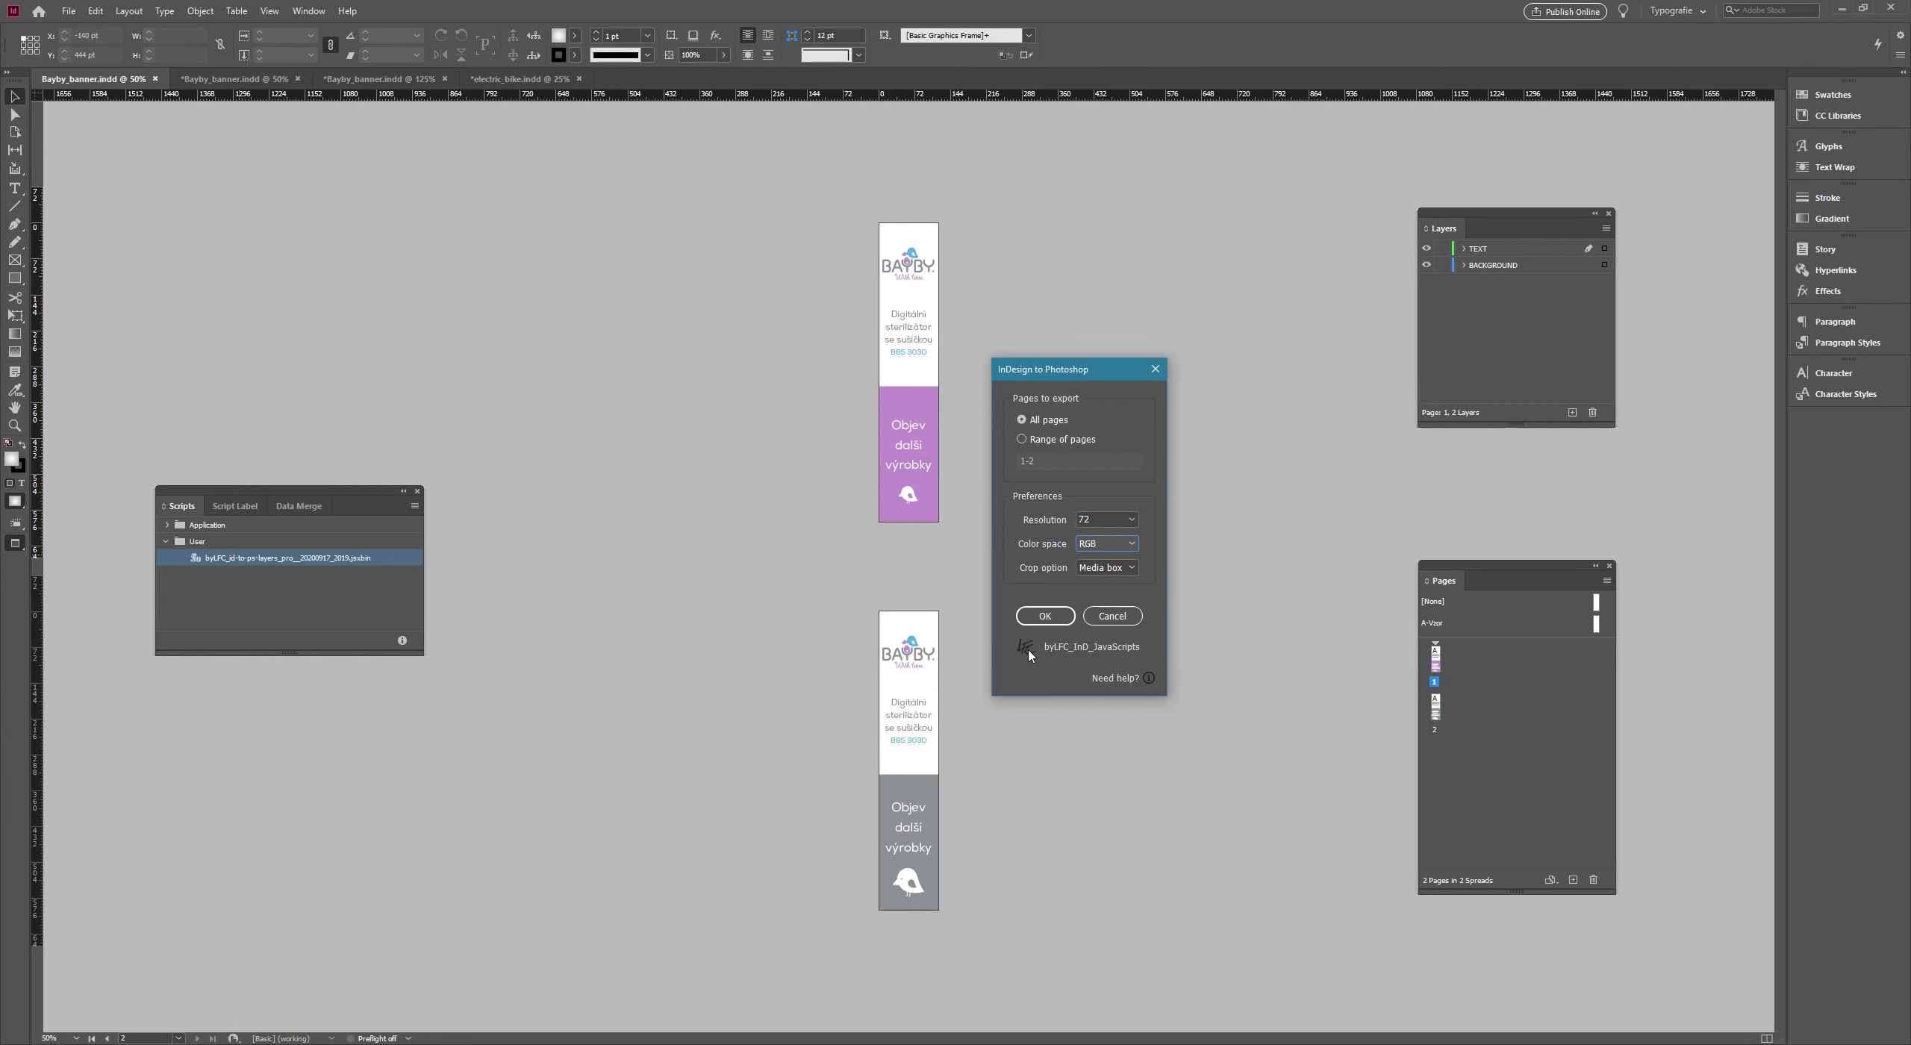
click(1045, 616)
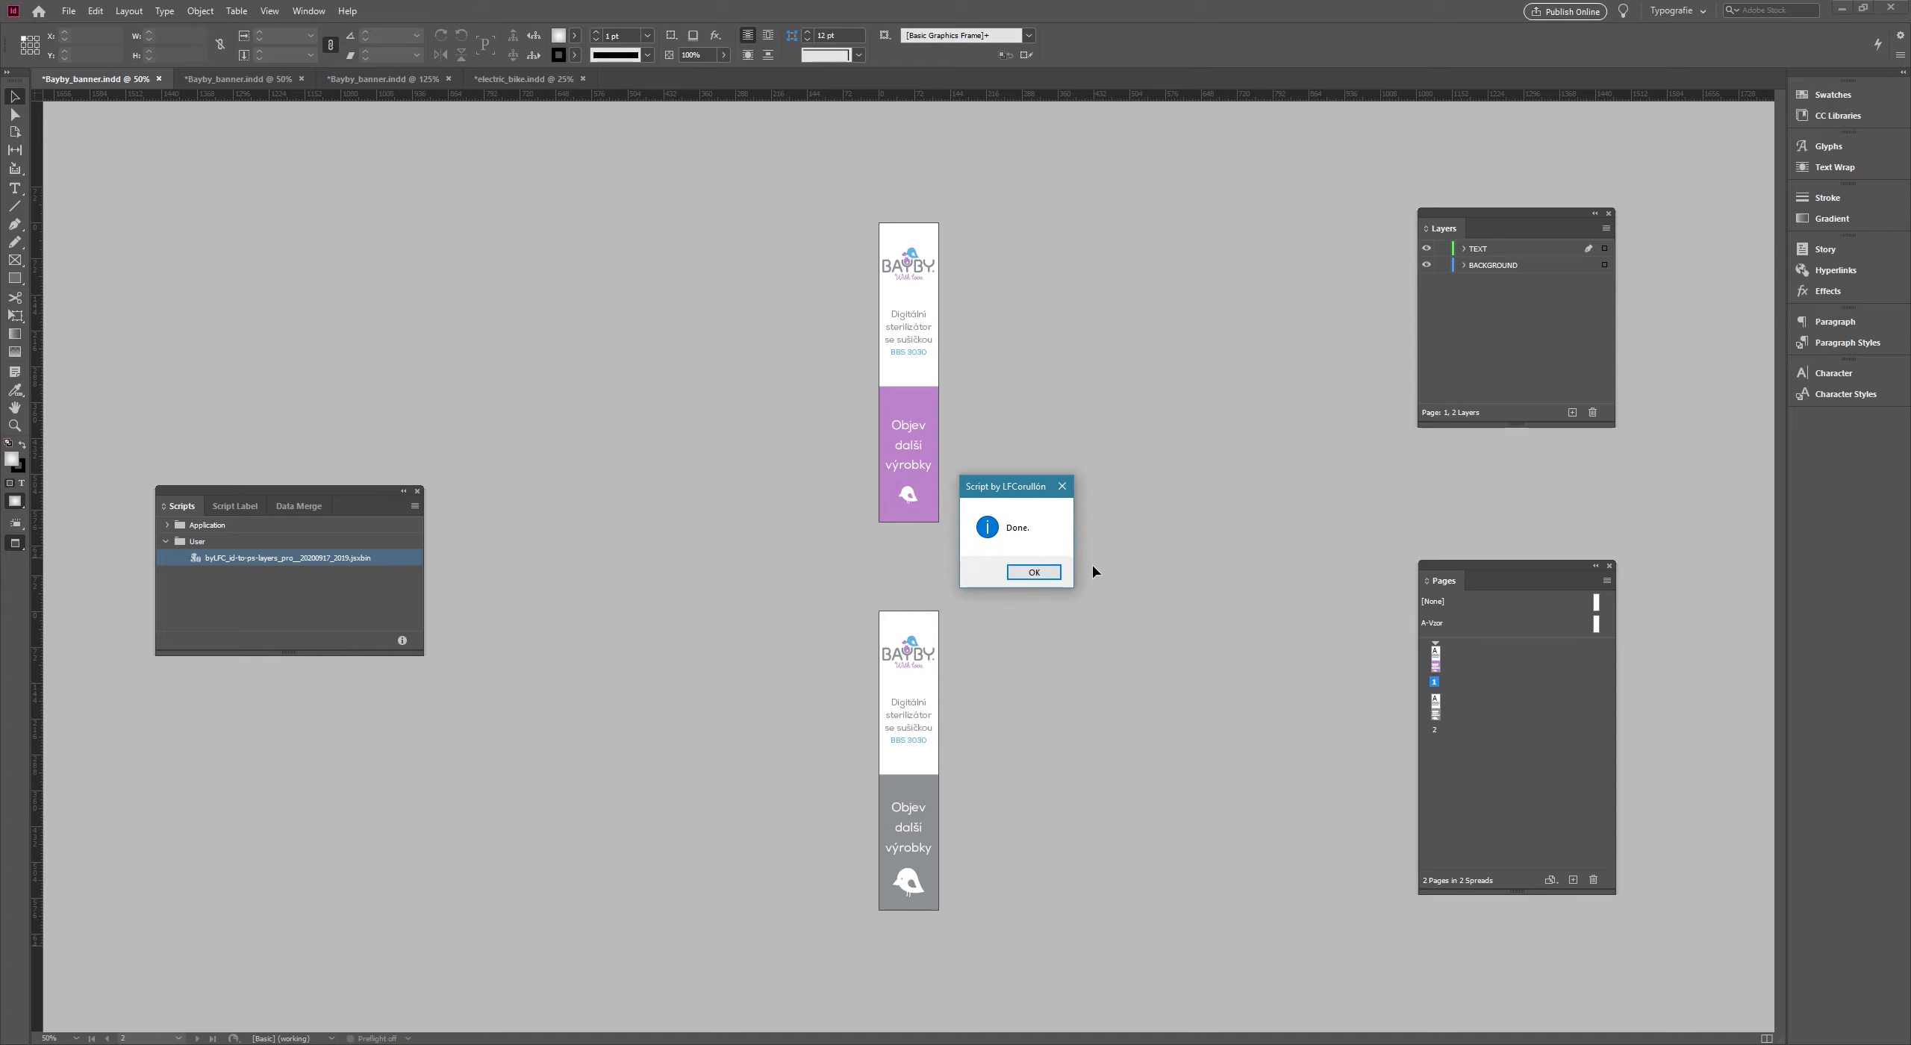
- Confirm the finished export and open 01_Bayby_banner_120x600px.psd from the 01 folder
click(1035, 572)
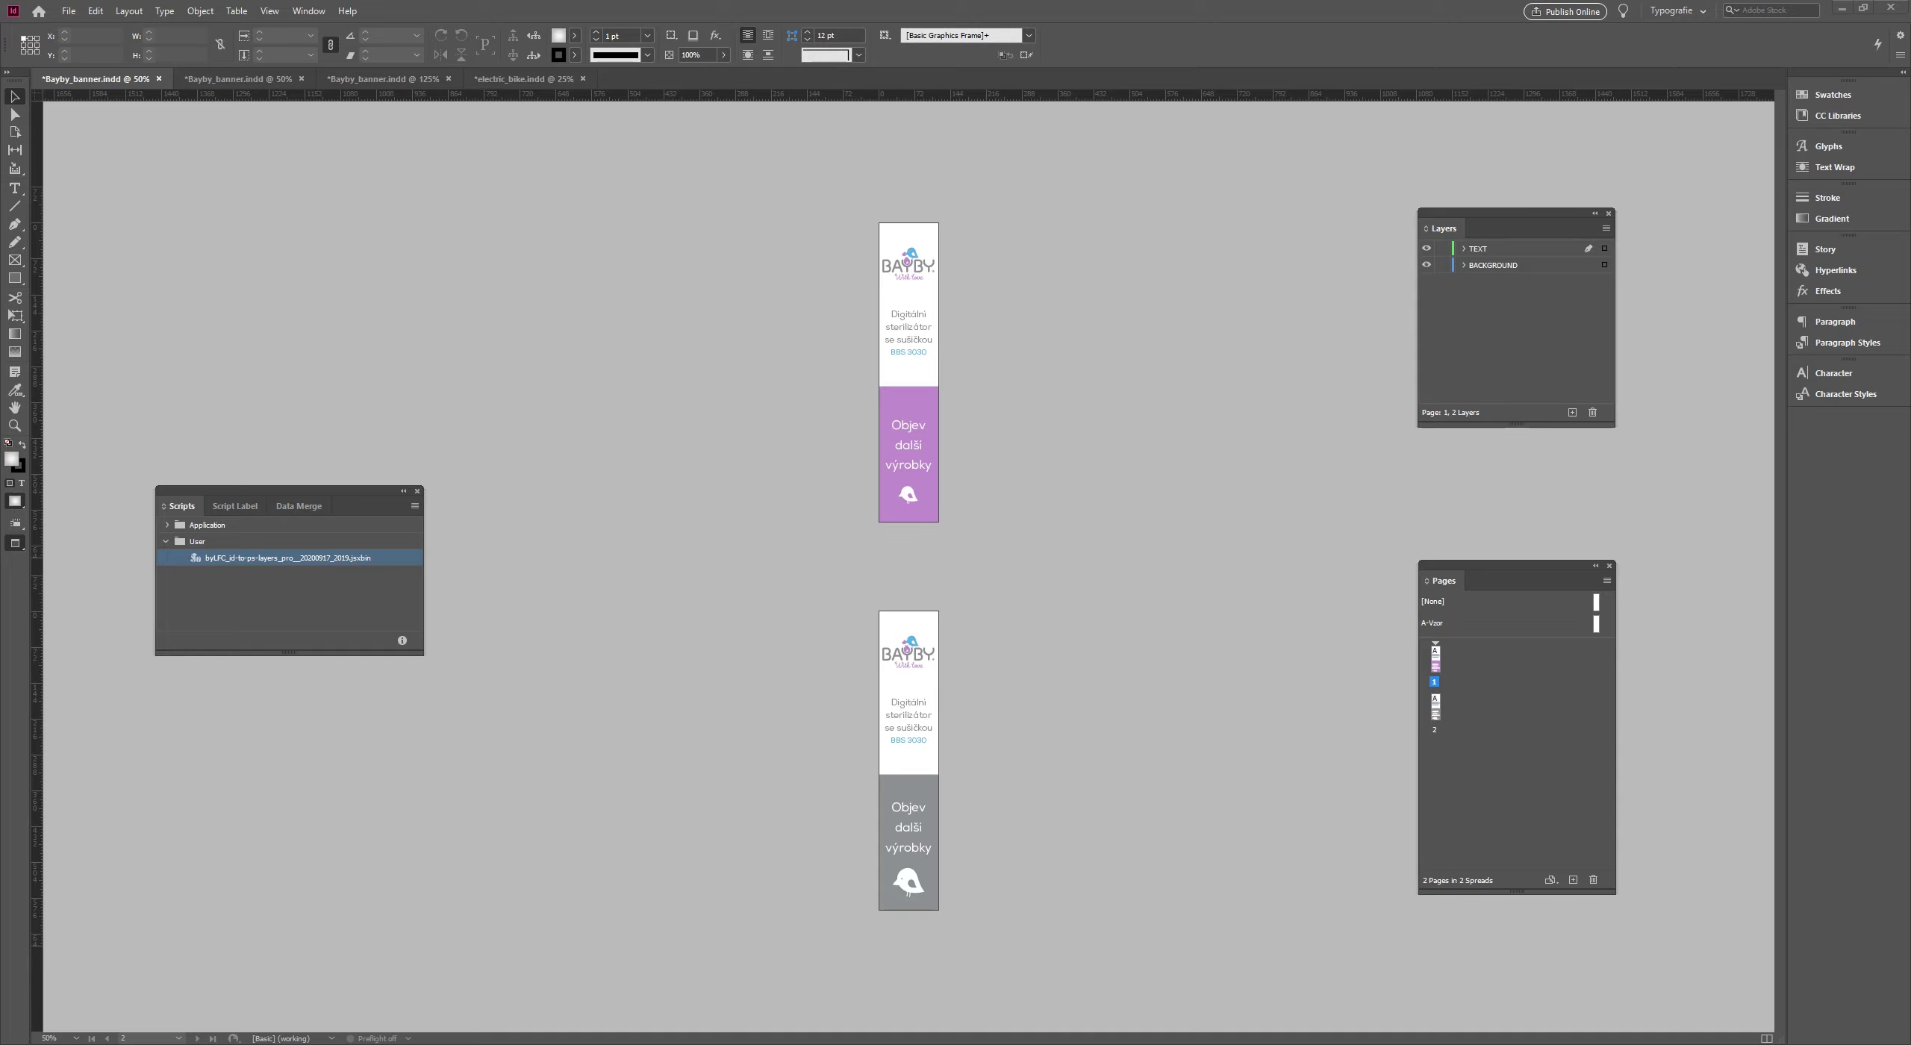
click(112, 1000)
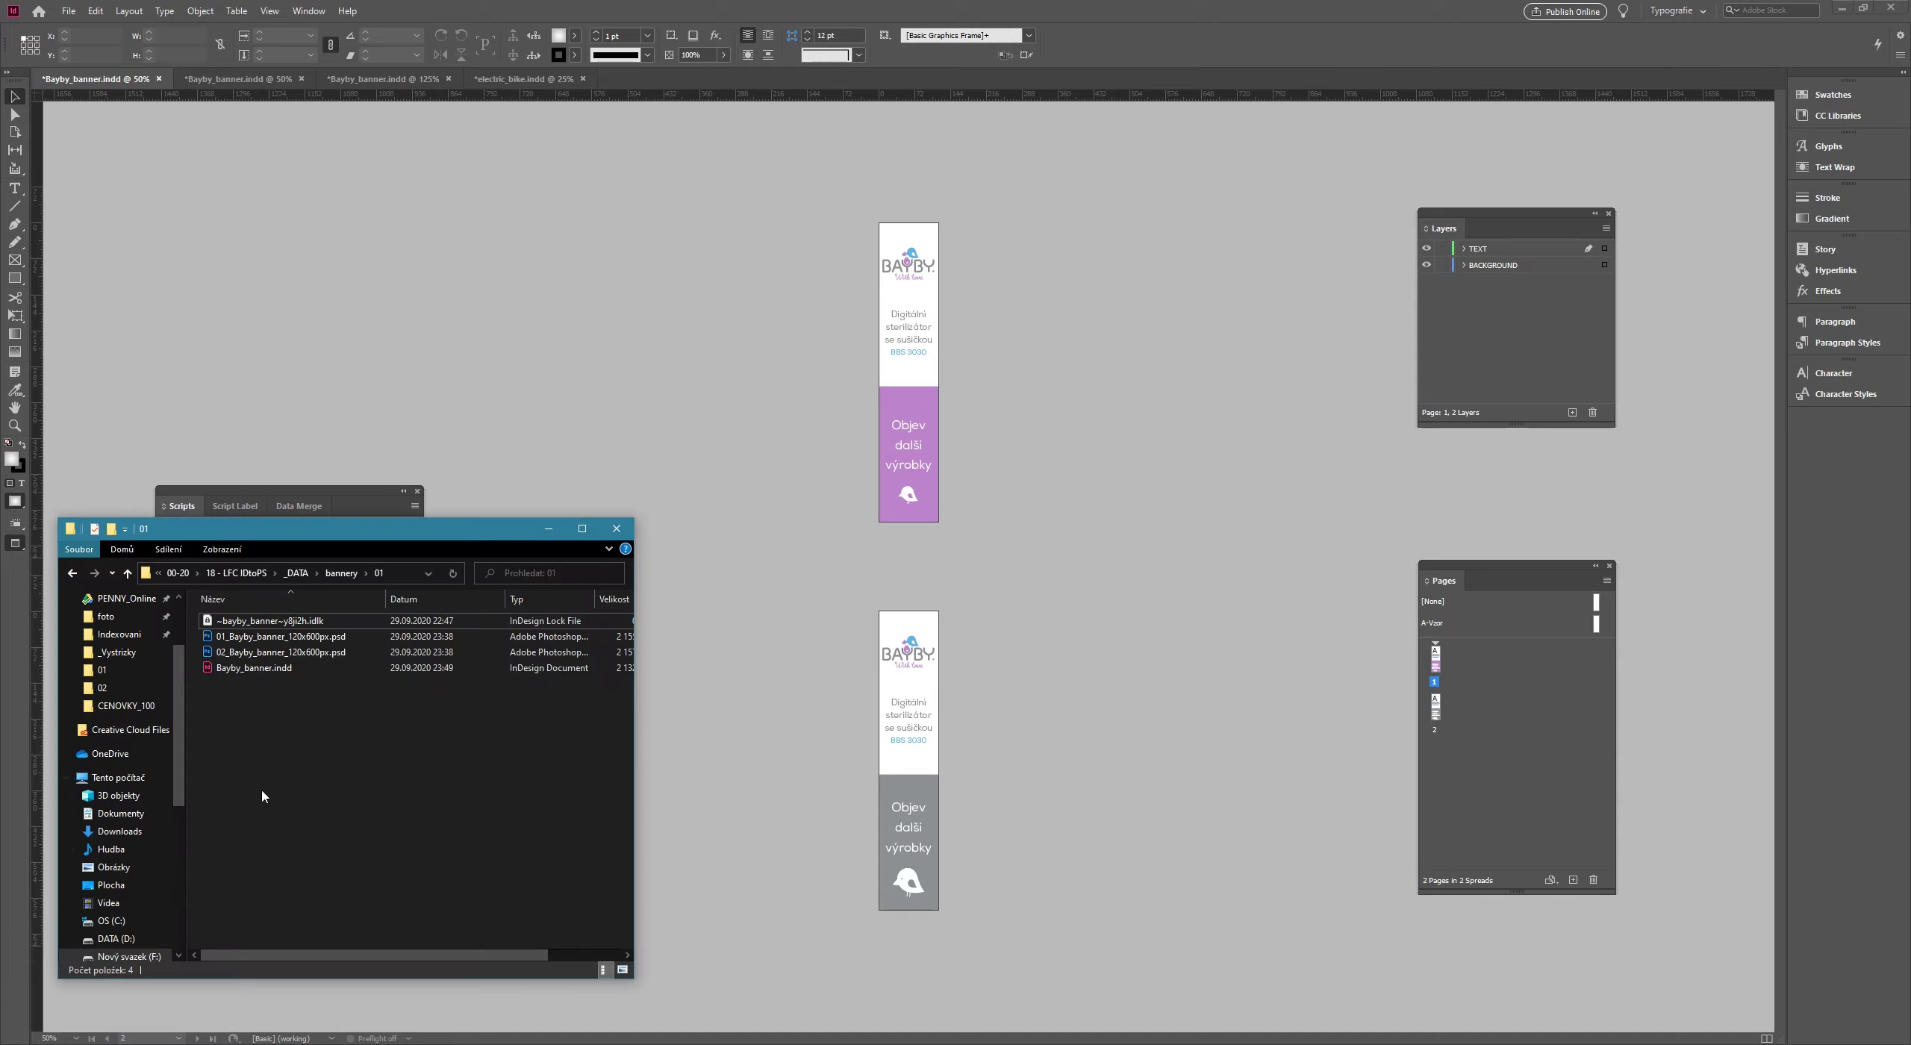
click(287, 651)
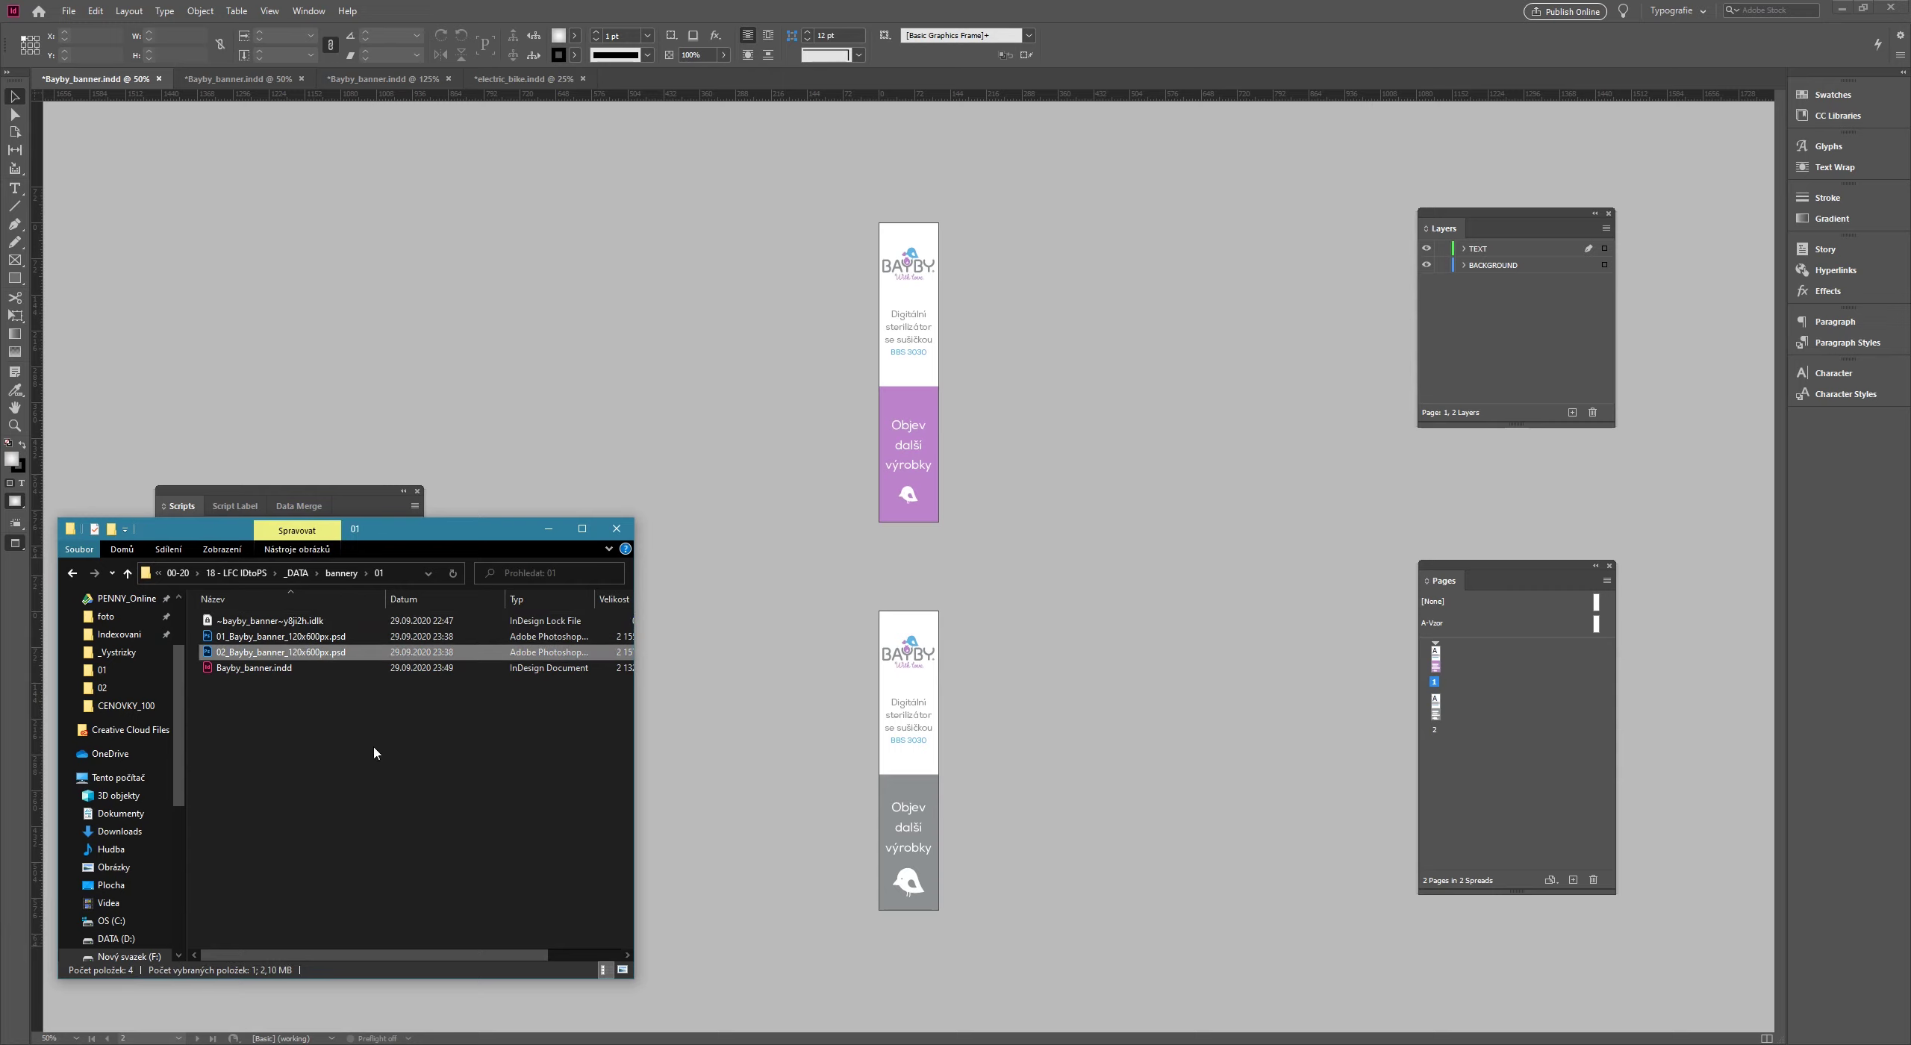
click(297, 672)
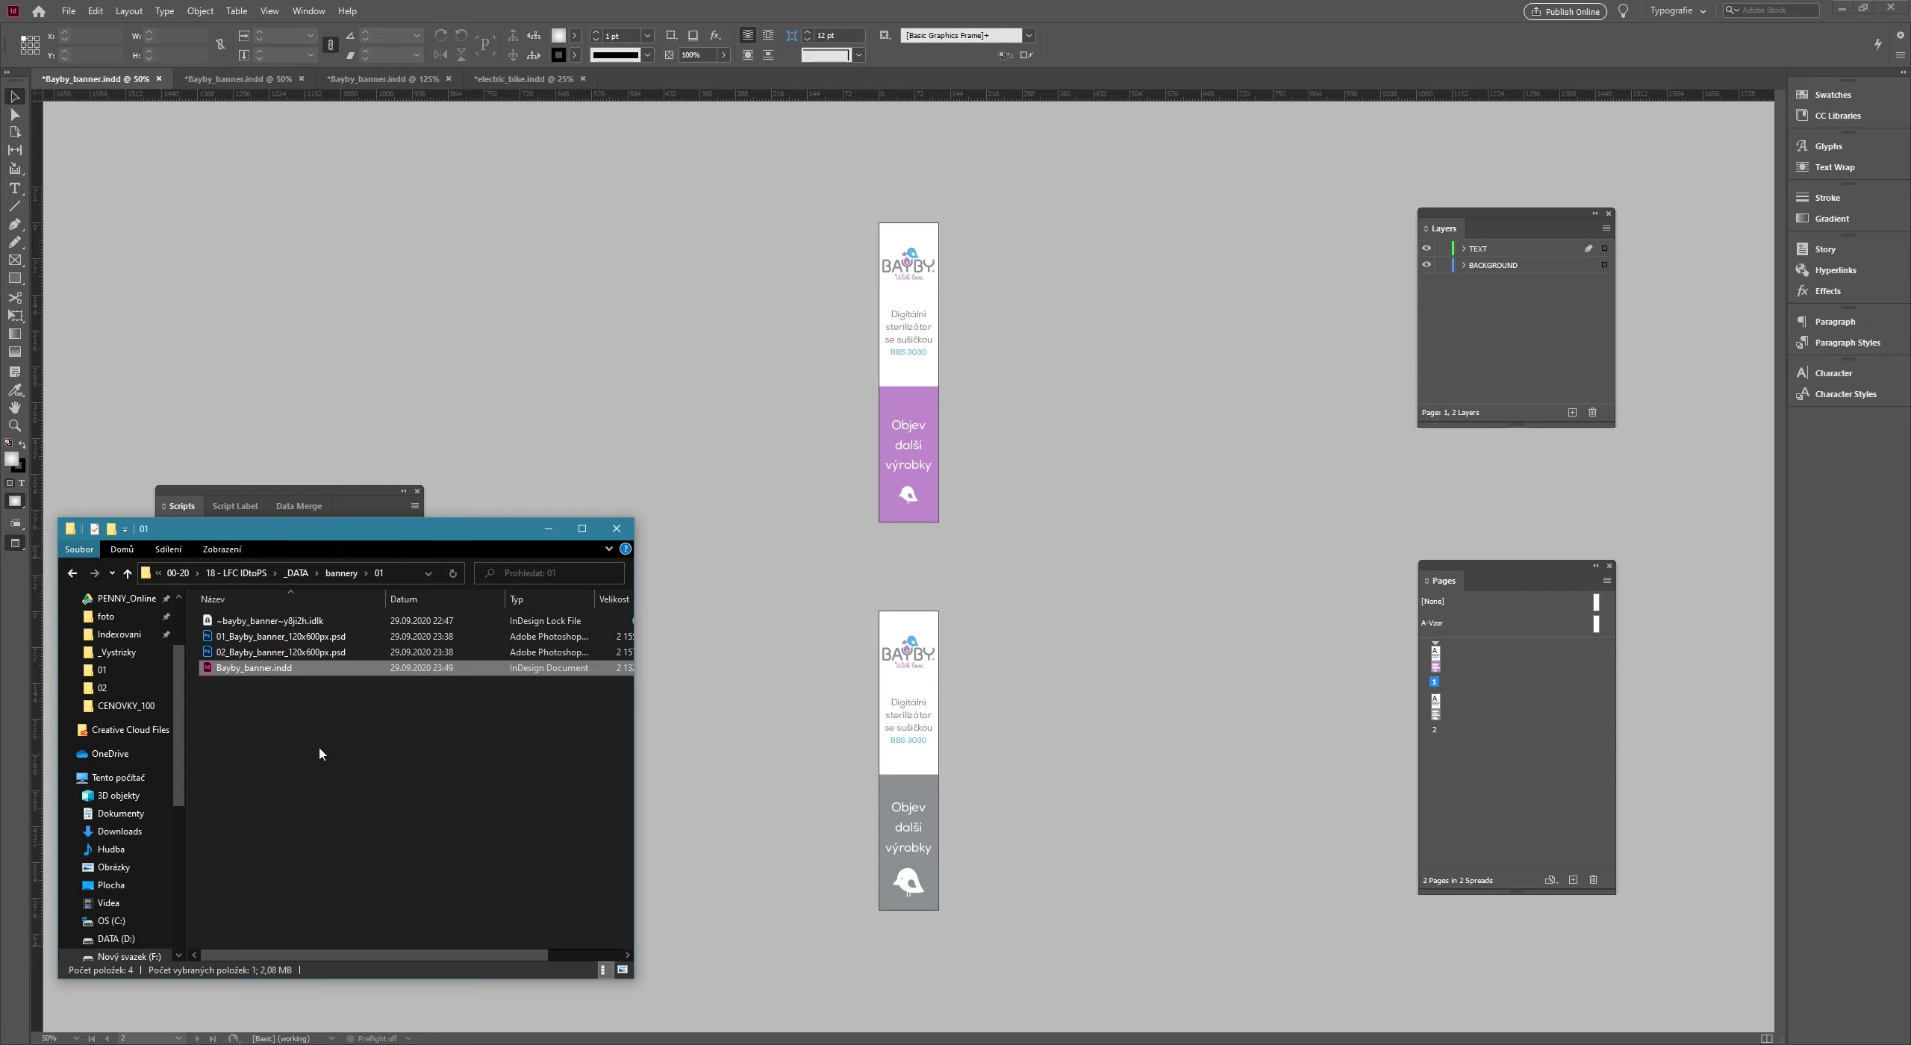
double_click(291, 636)
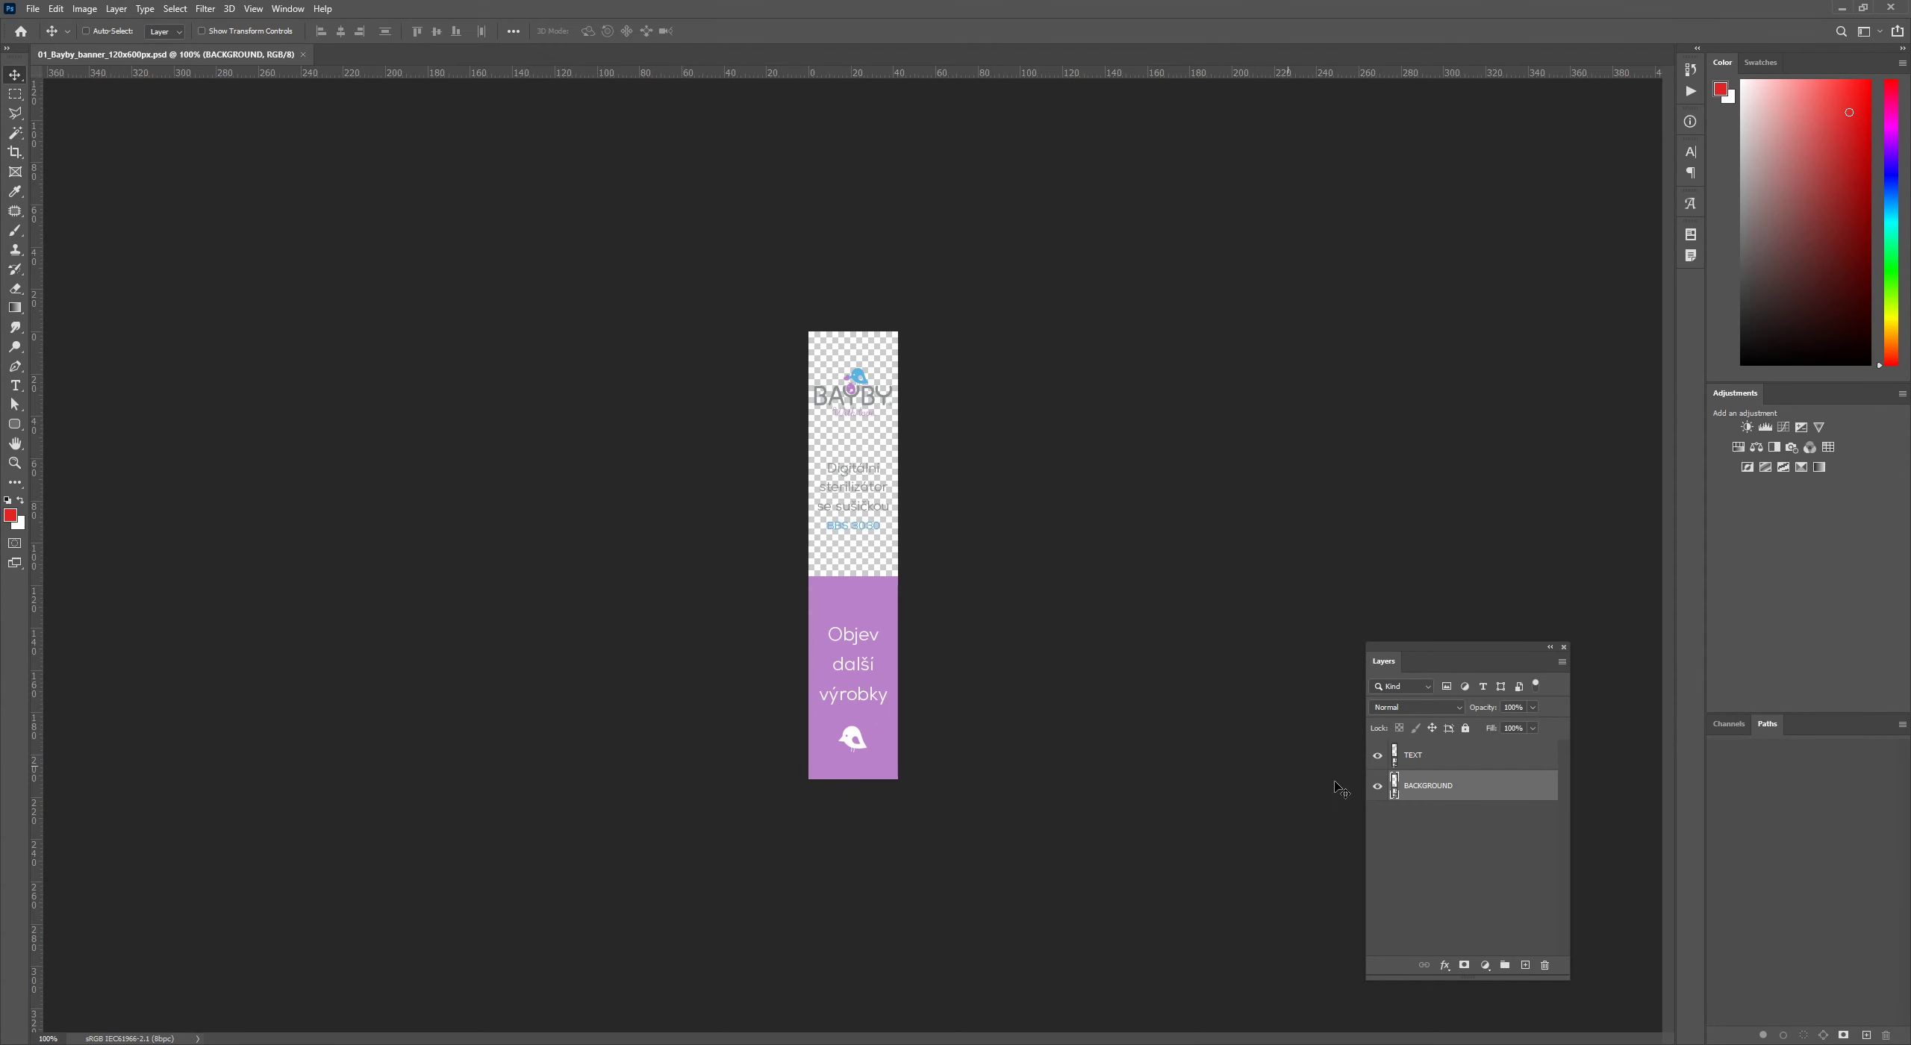
- Hide and reshow the TEXT and BACKGROUND layers to confirm they are separate
click(1378, 755)
click(1377, 786)
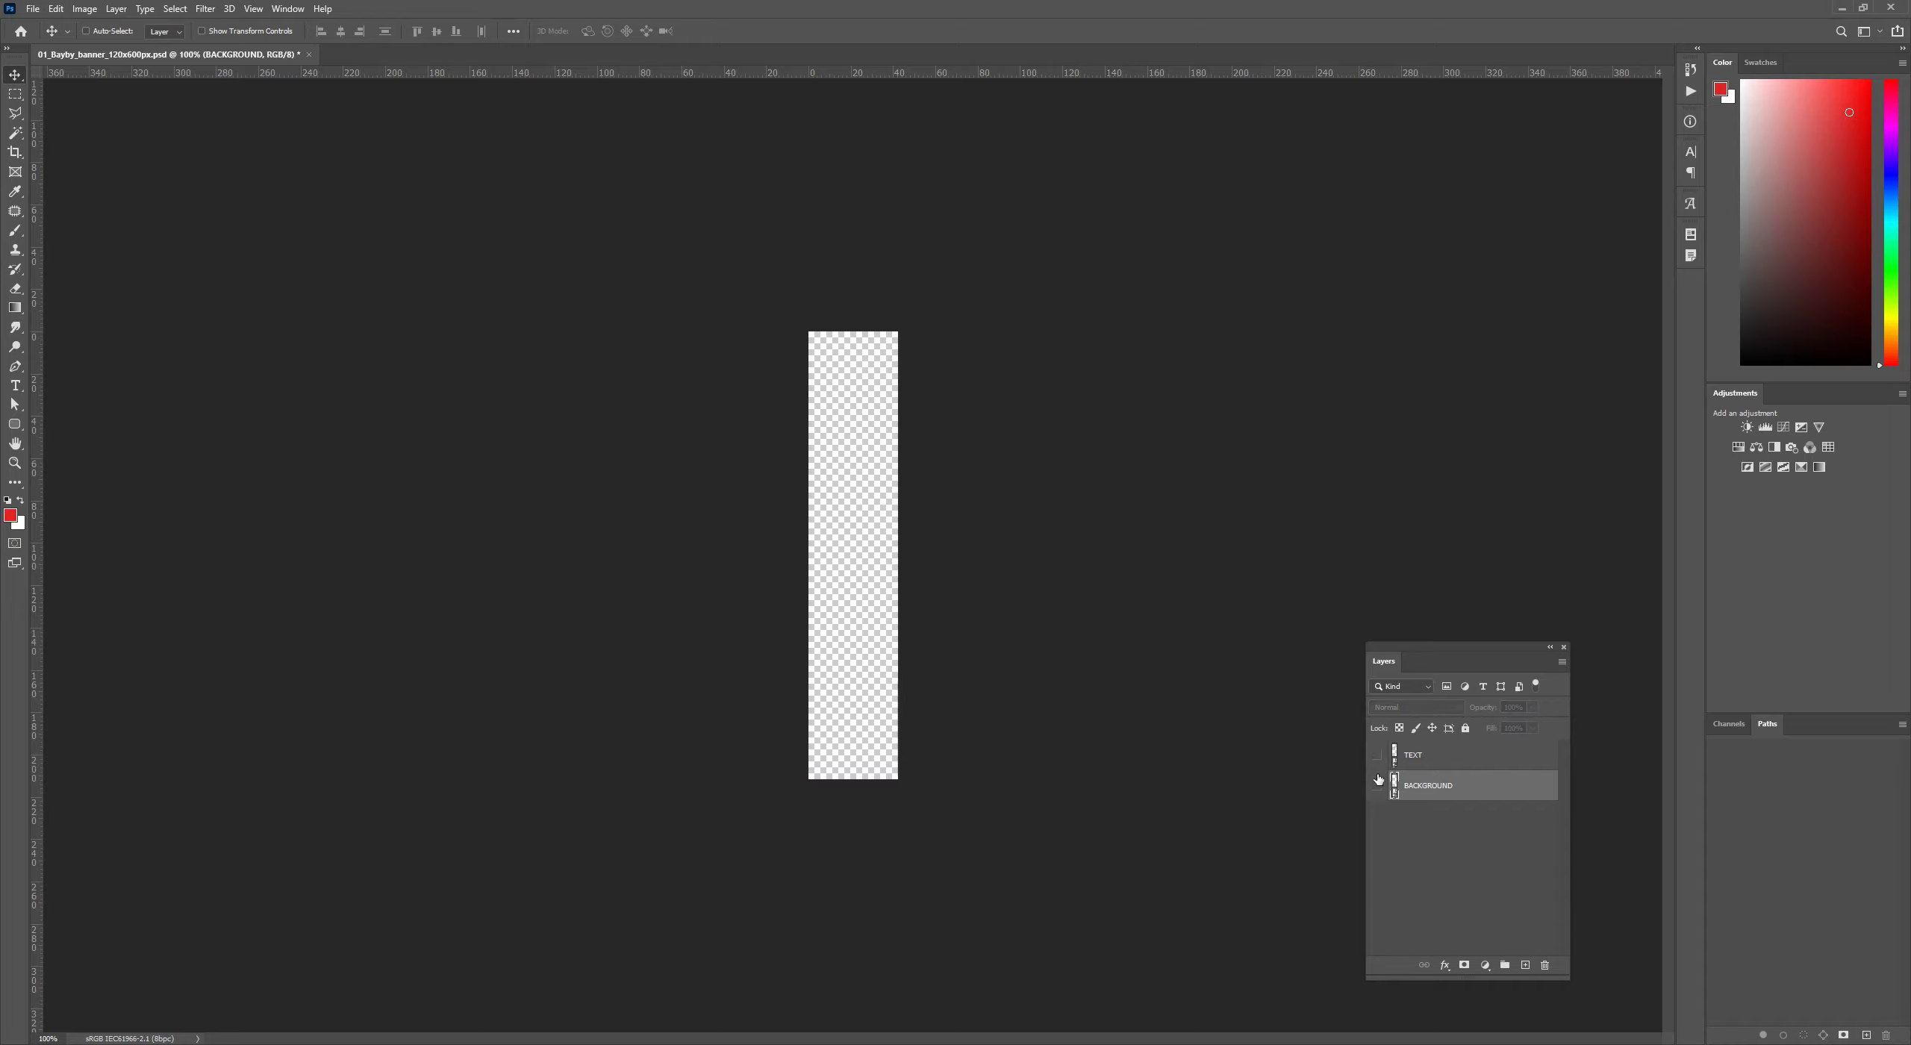
click(1378, 756)
click(1377, 785)
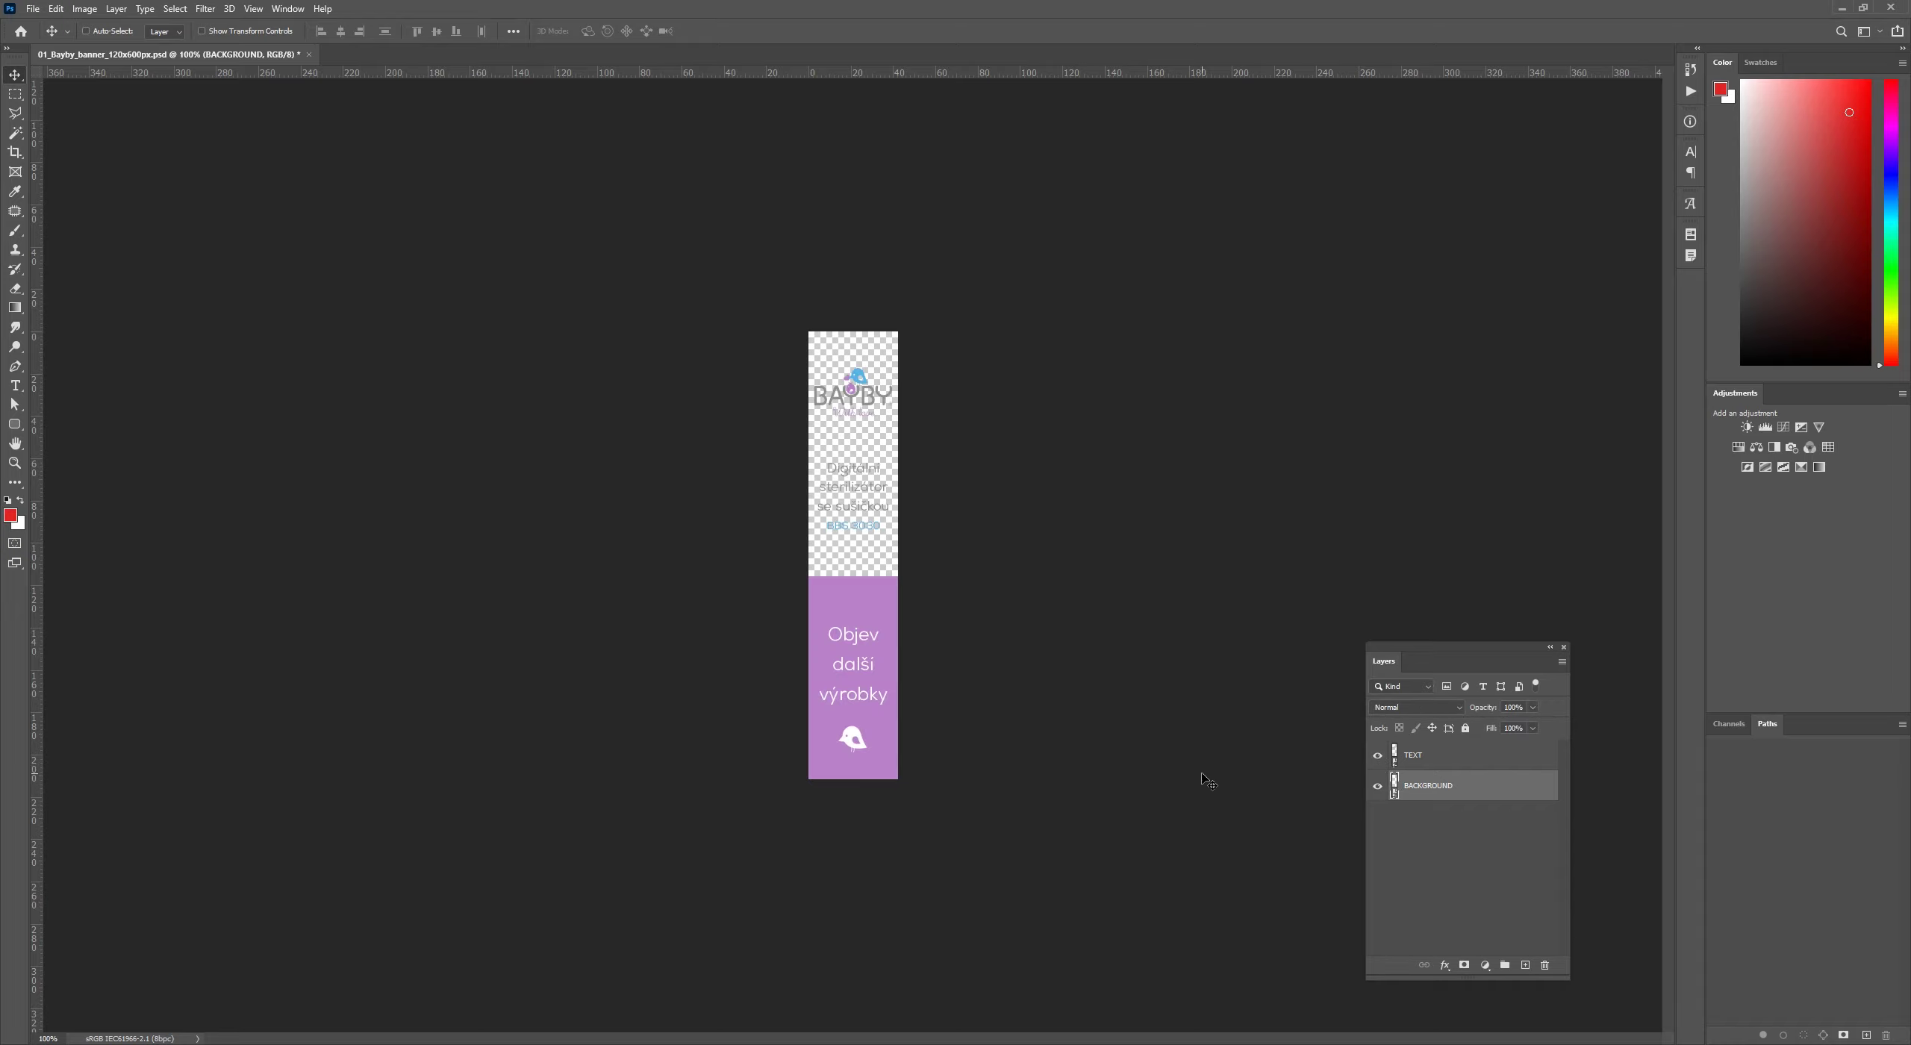
- Check the 120 x 600 px, 72 Pixels/Inch image size, then close the PSD
key(ctrl)
key(ctrl+alt+i)
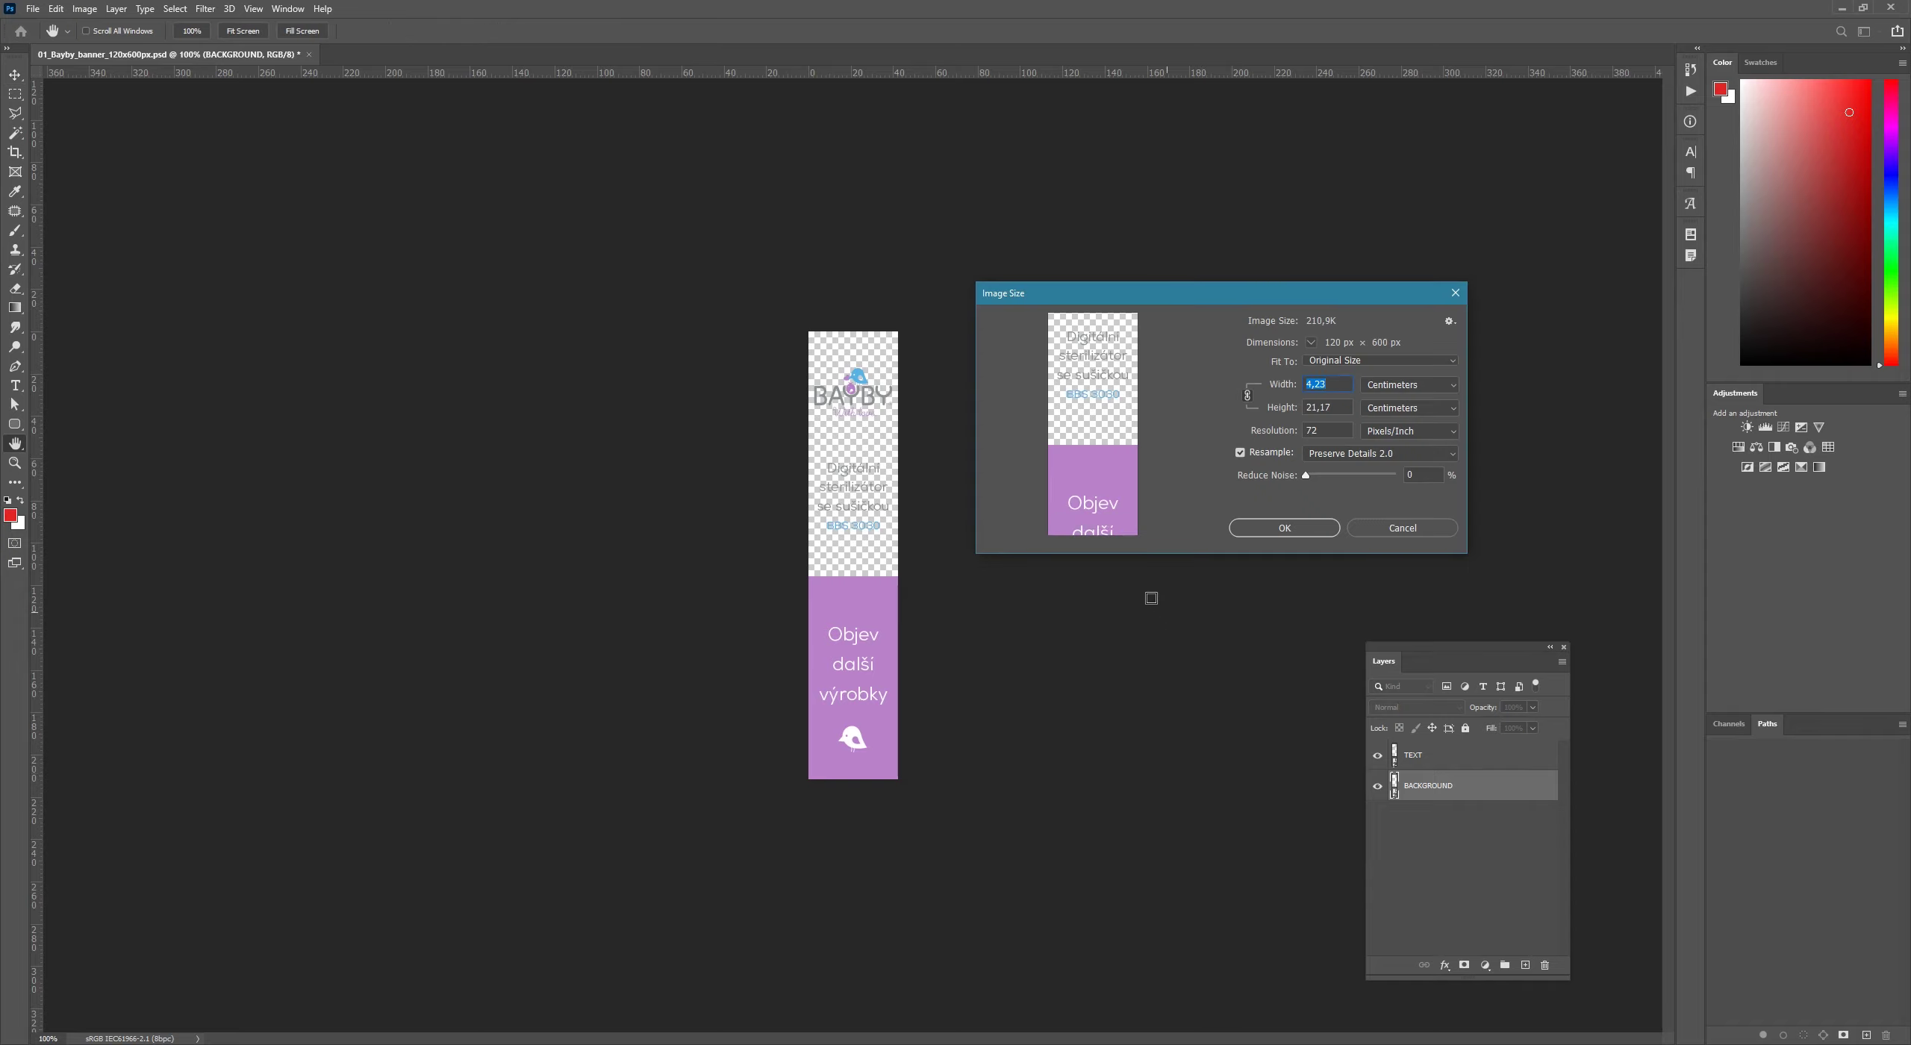
double_click(1329, 429)
click(1414, 530)
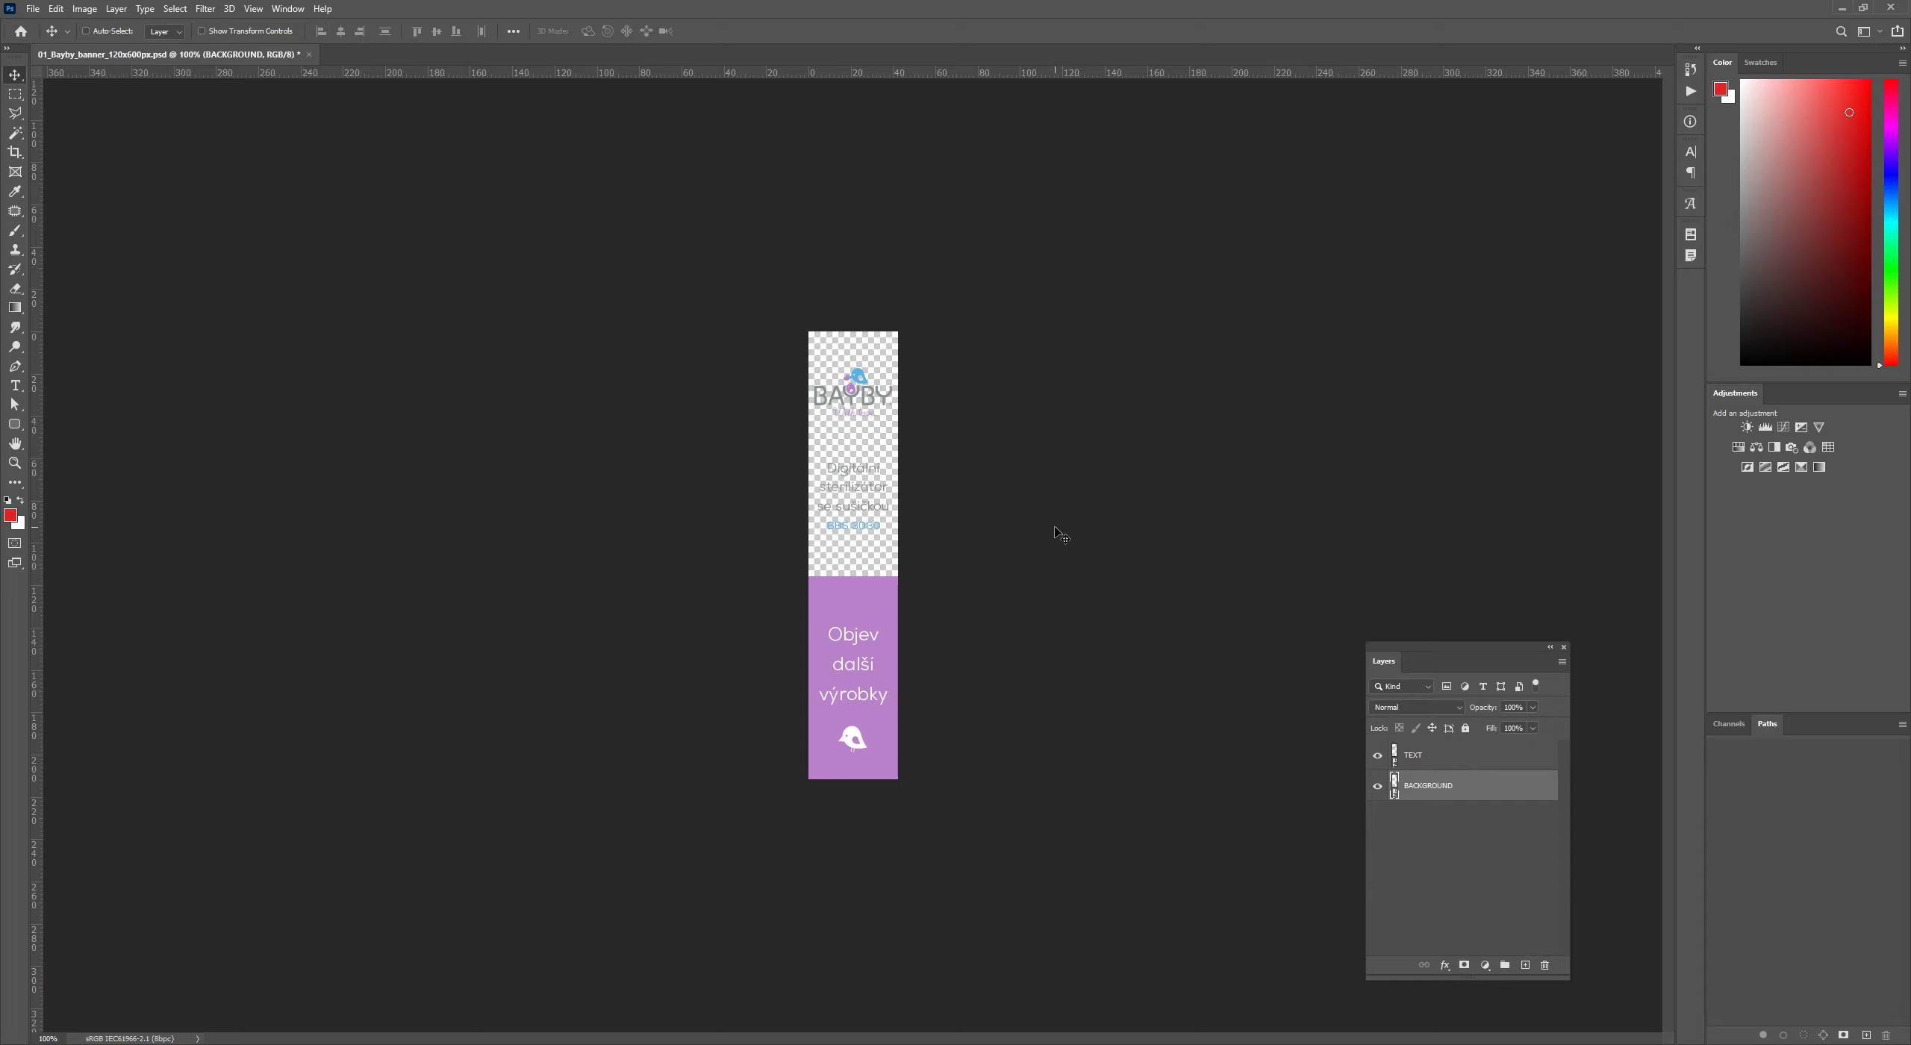
key(ctrl+w)
- Close the PSD without saving and switch to the other Bayby banner document in InDesign
key(n)
click(239, 996)
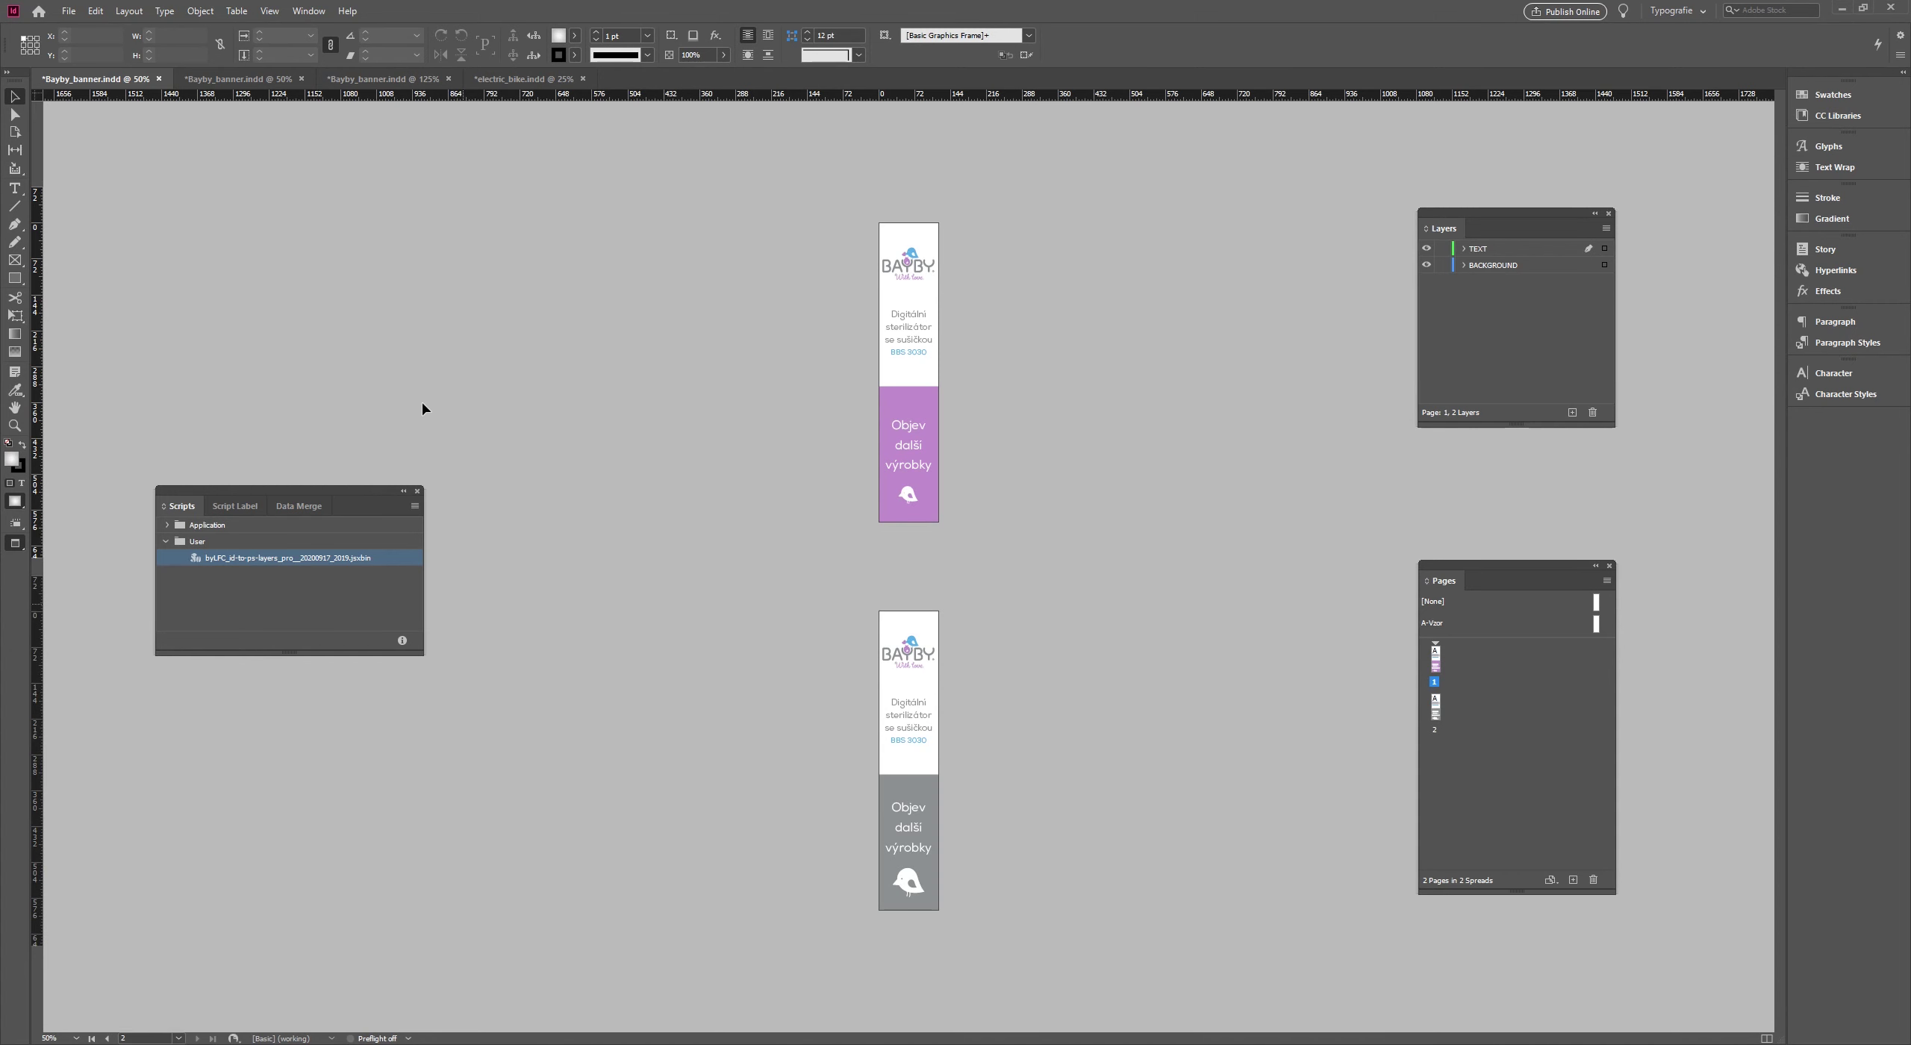
click(237, 78)
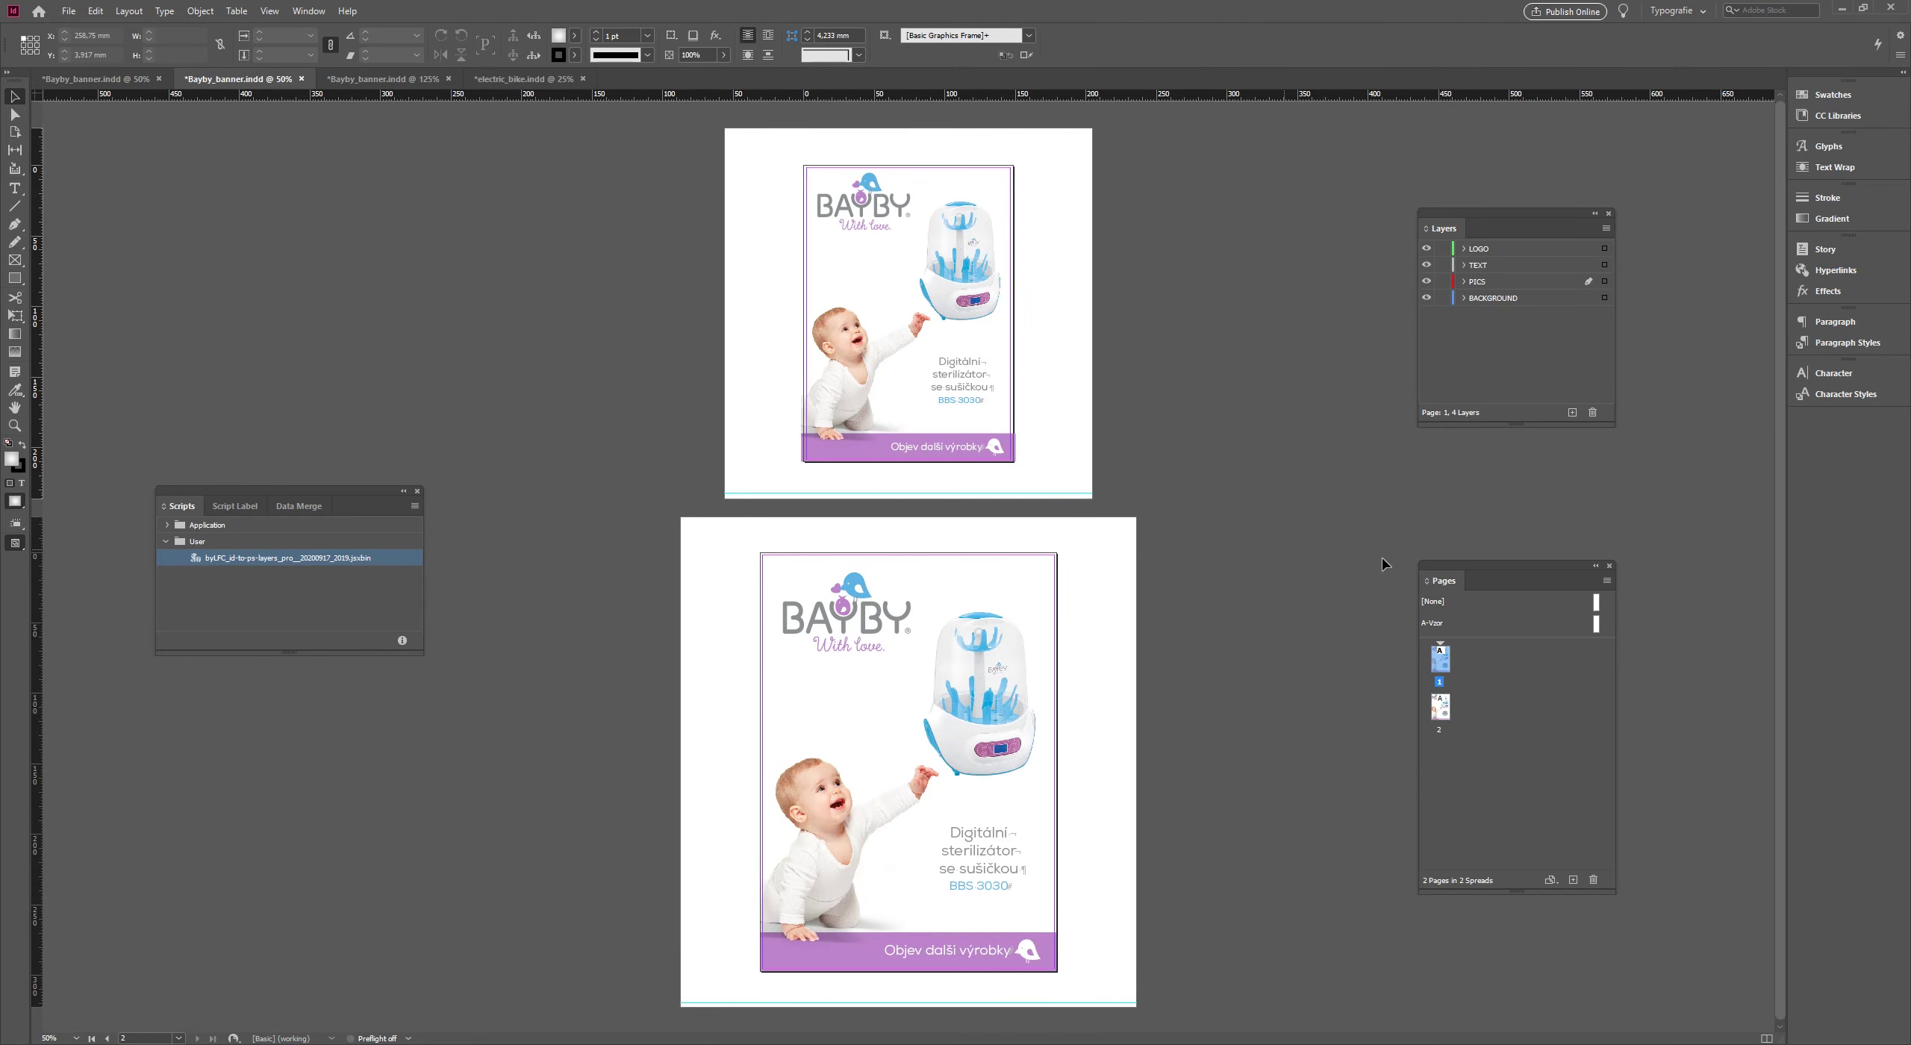
right_click(41, 95)
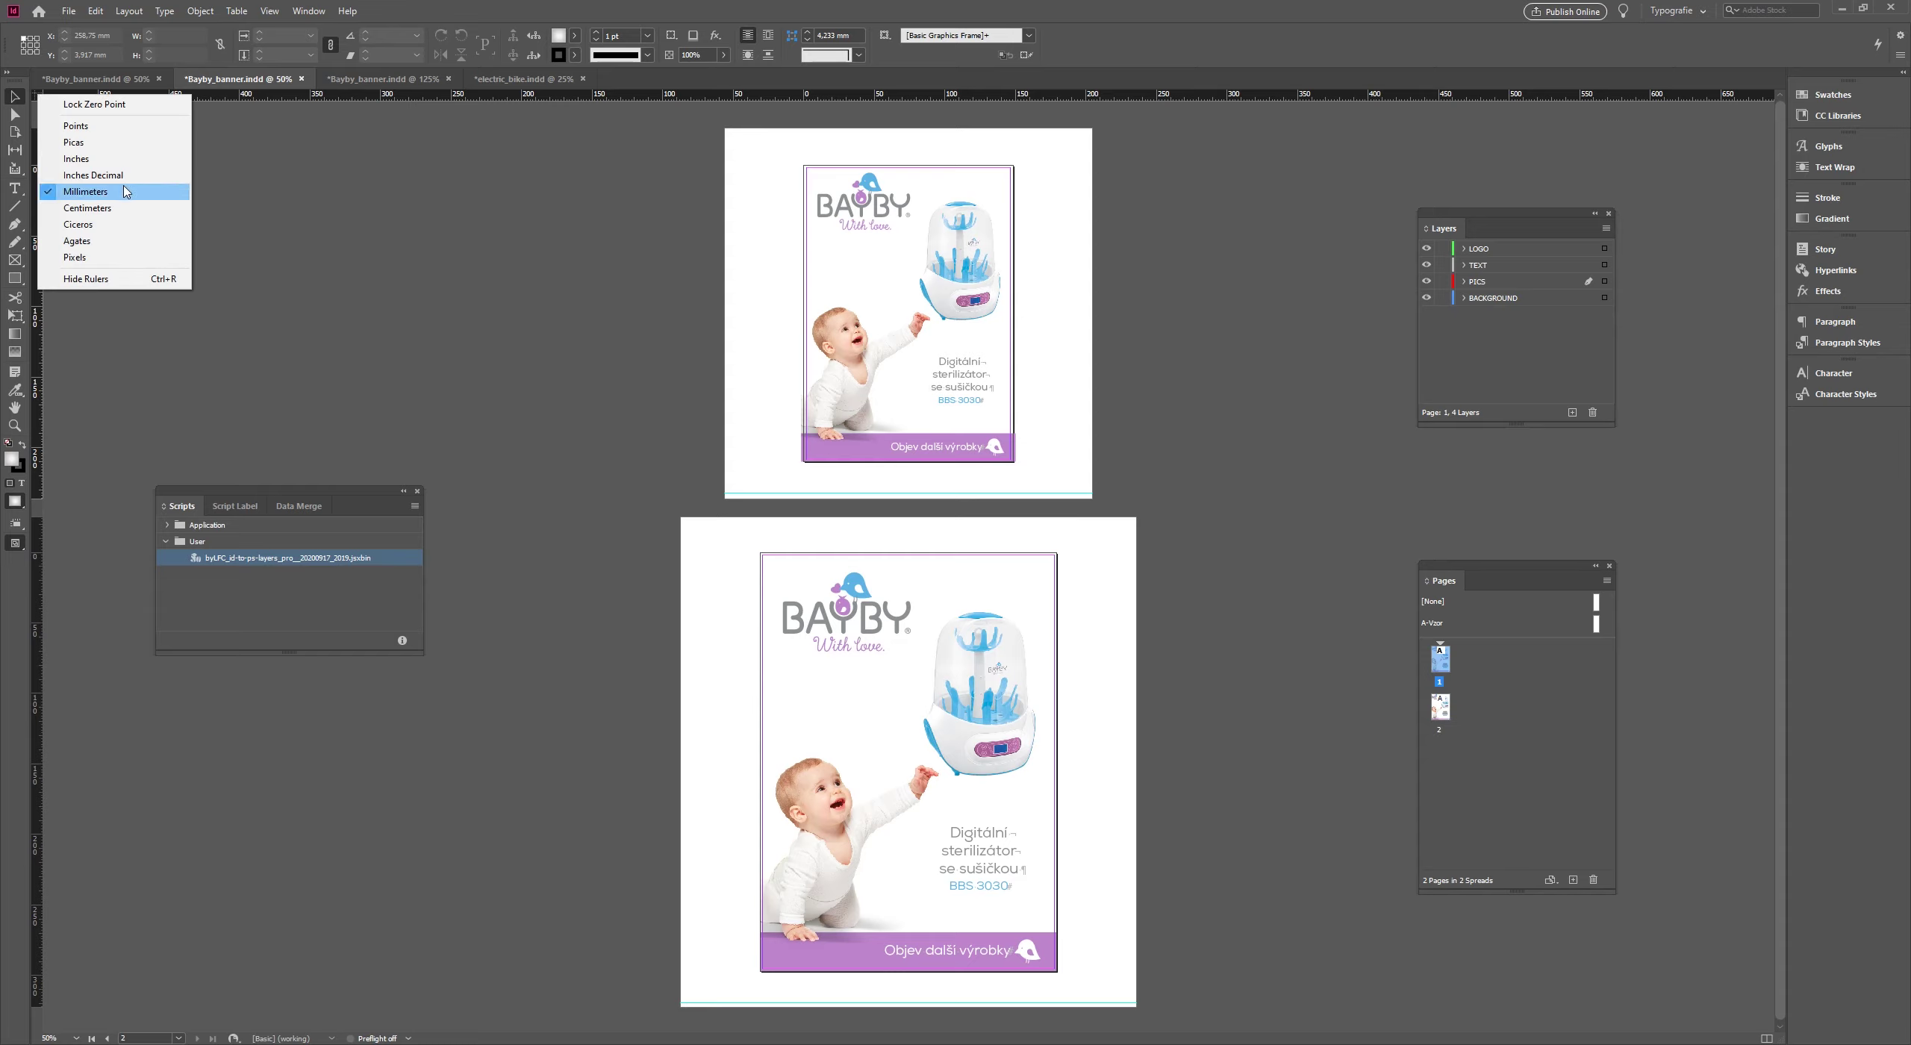
click(1462, 352)
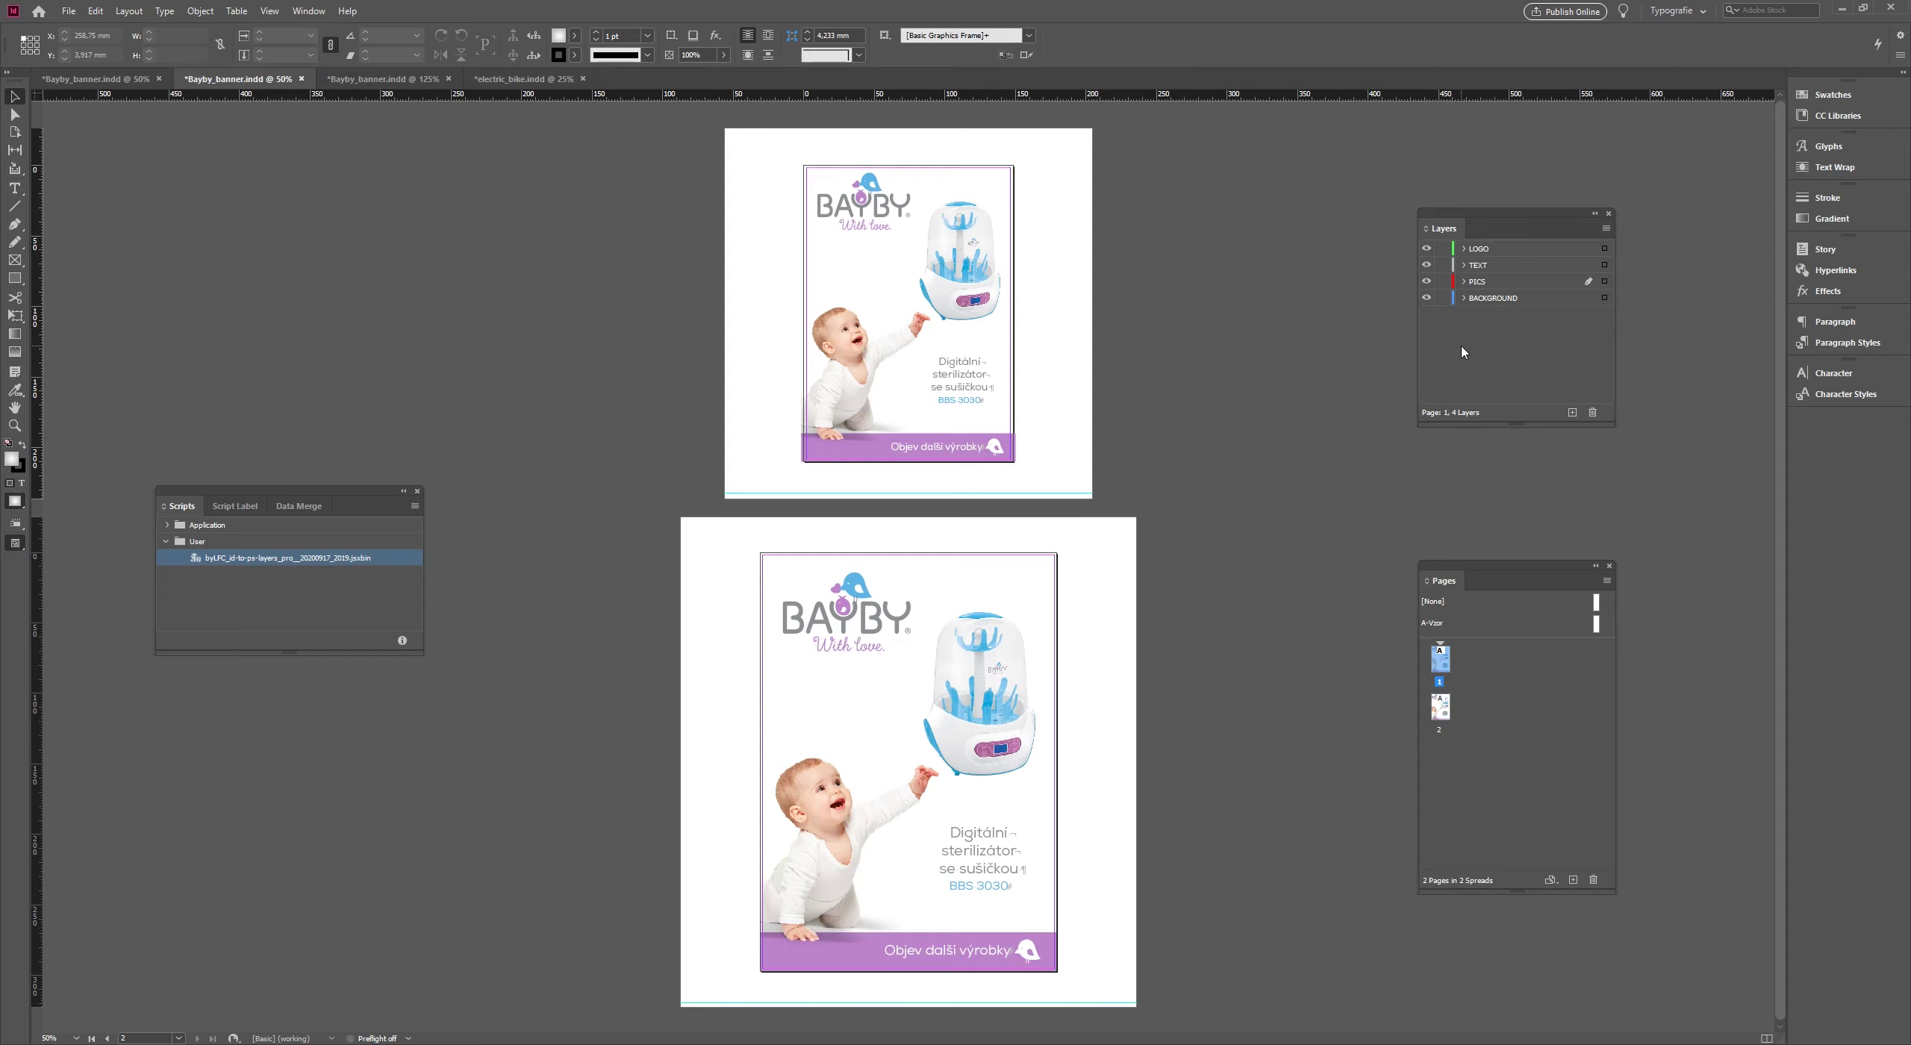
- Toggle the LOGO, TEXT and PICS layers off and on, leaving all visible
click(1427, 248)
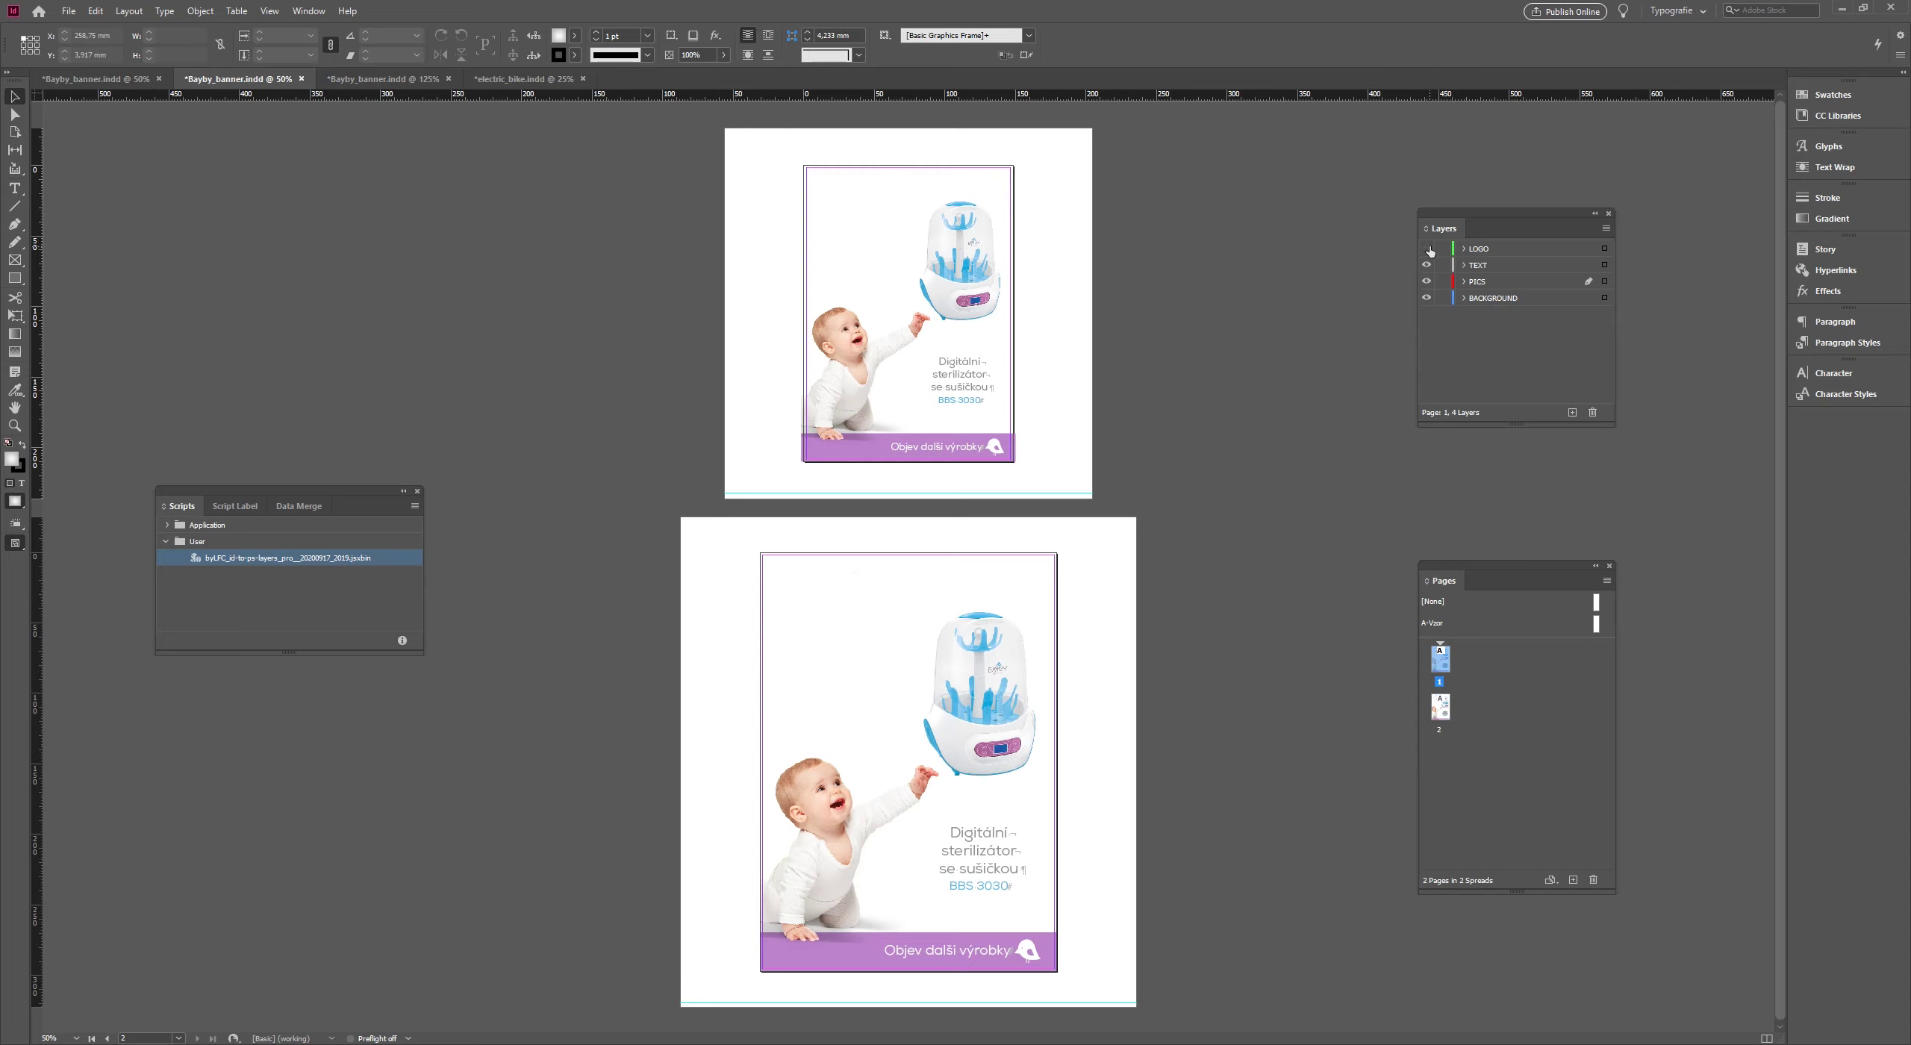
click(1426, 248)
click(1426, 264)
click(1427, 264)
click(1426, 281)
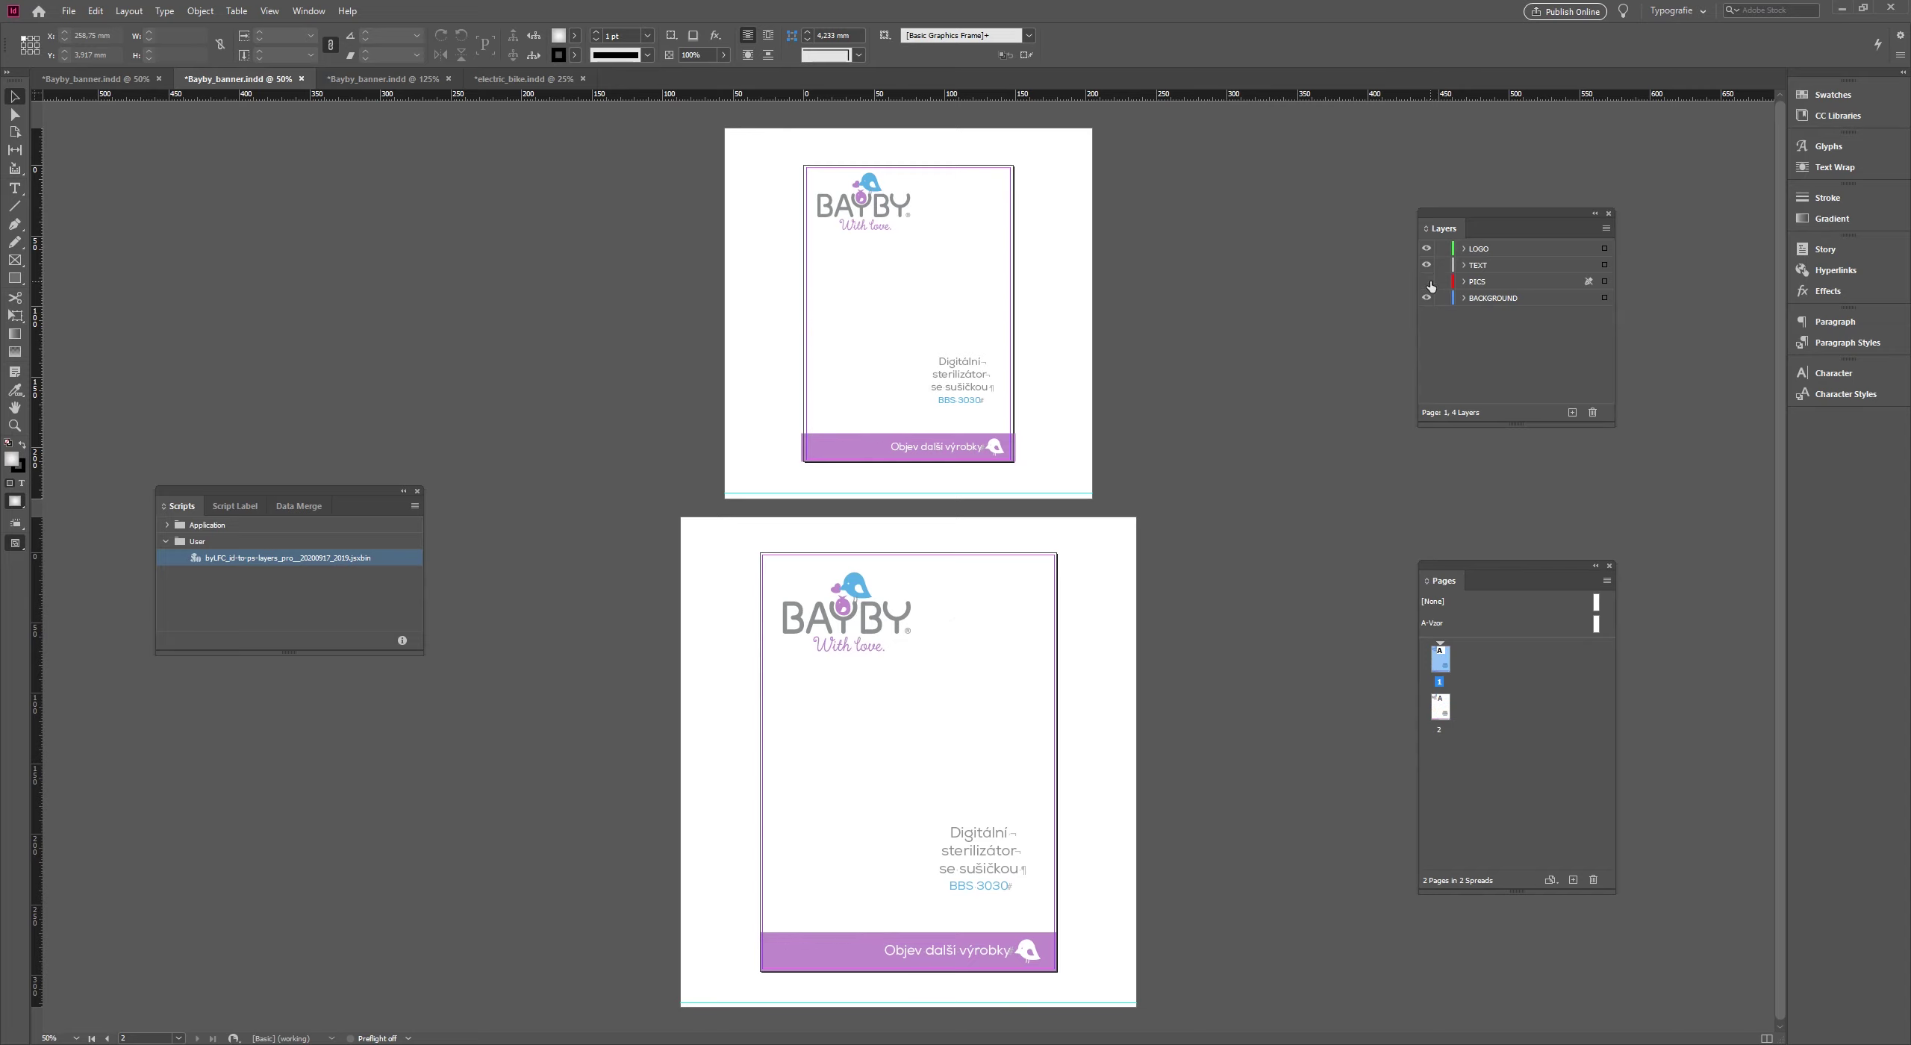
click(1426, 281)
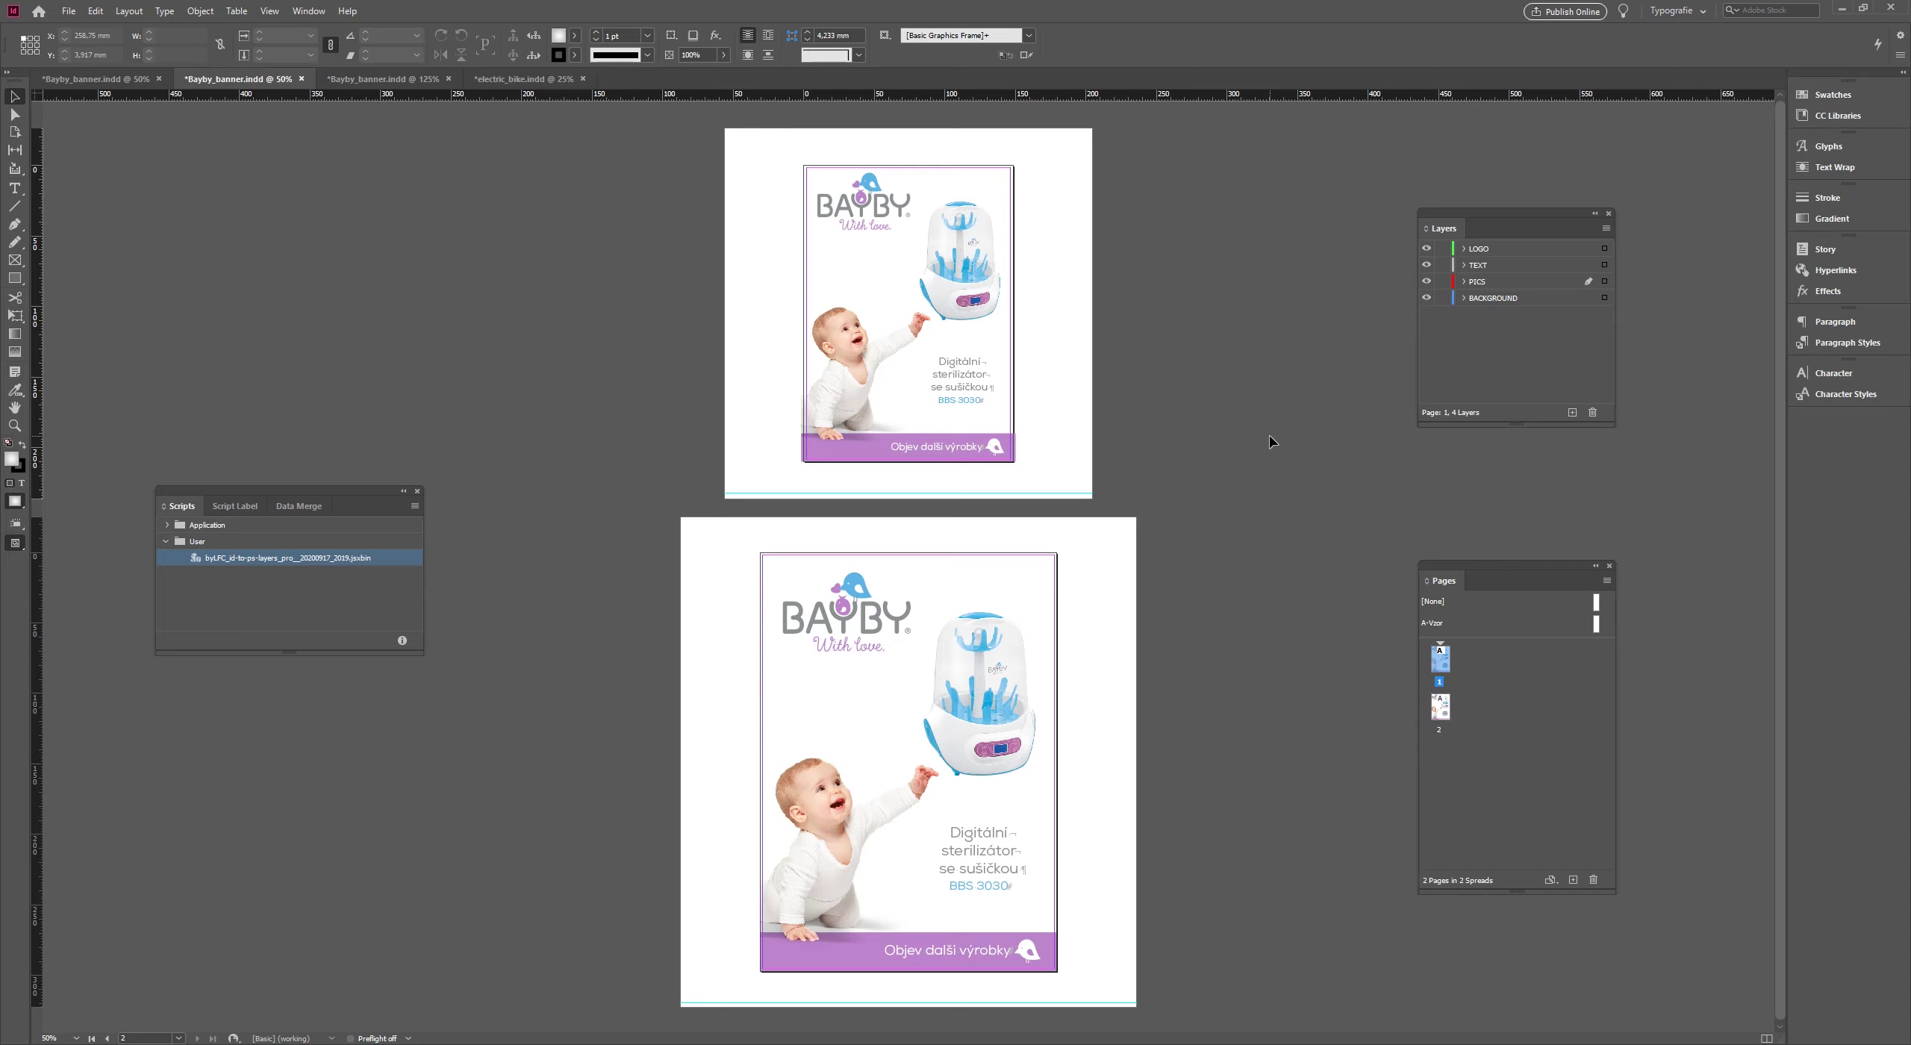
- Run the InDesign to Photoshop script for page range 2 at resolution 300 in CMYK
double_click(292, 558)
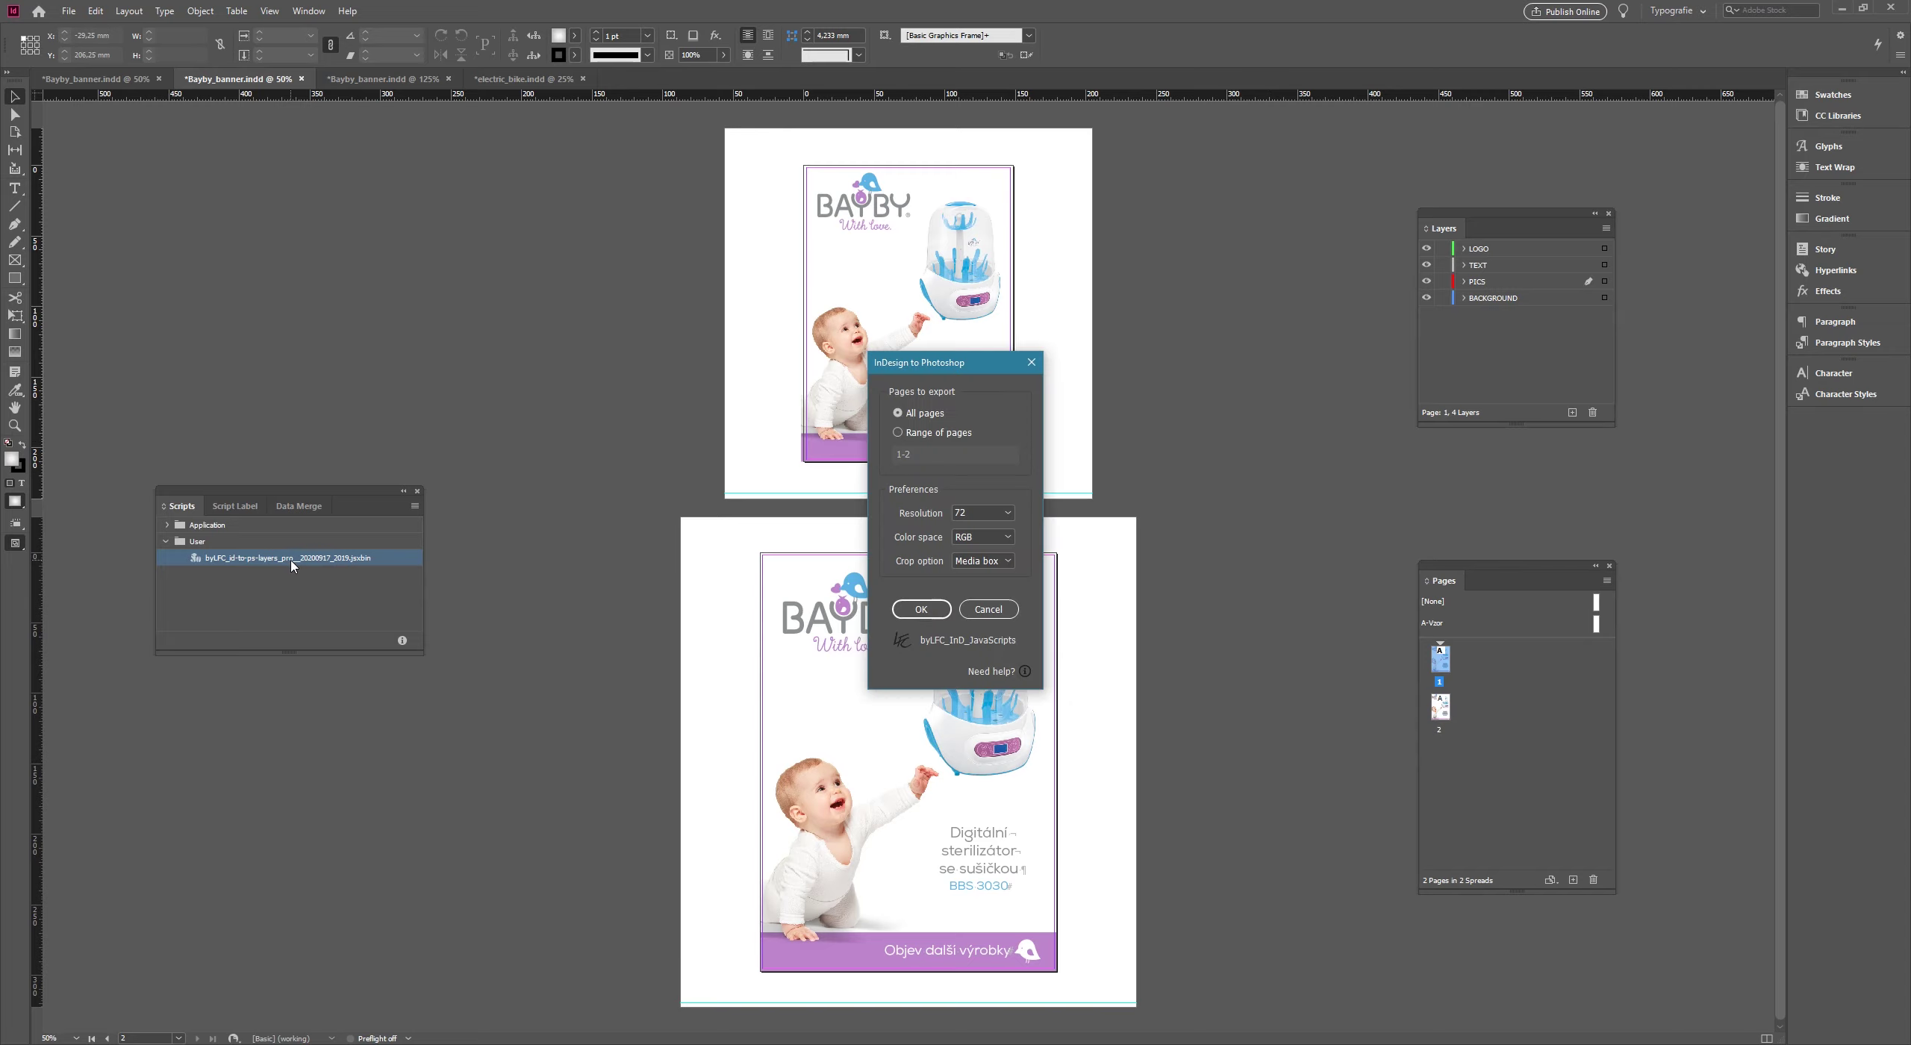
click(923, 437)
text(2)
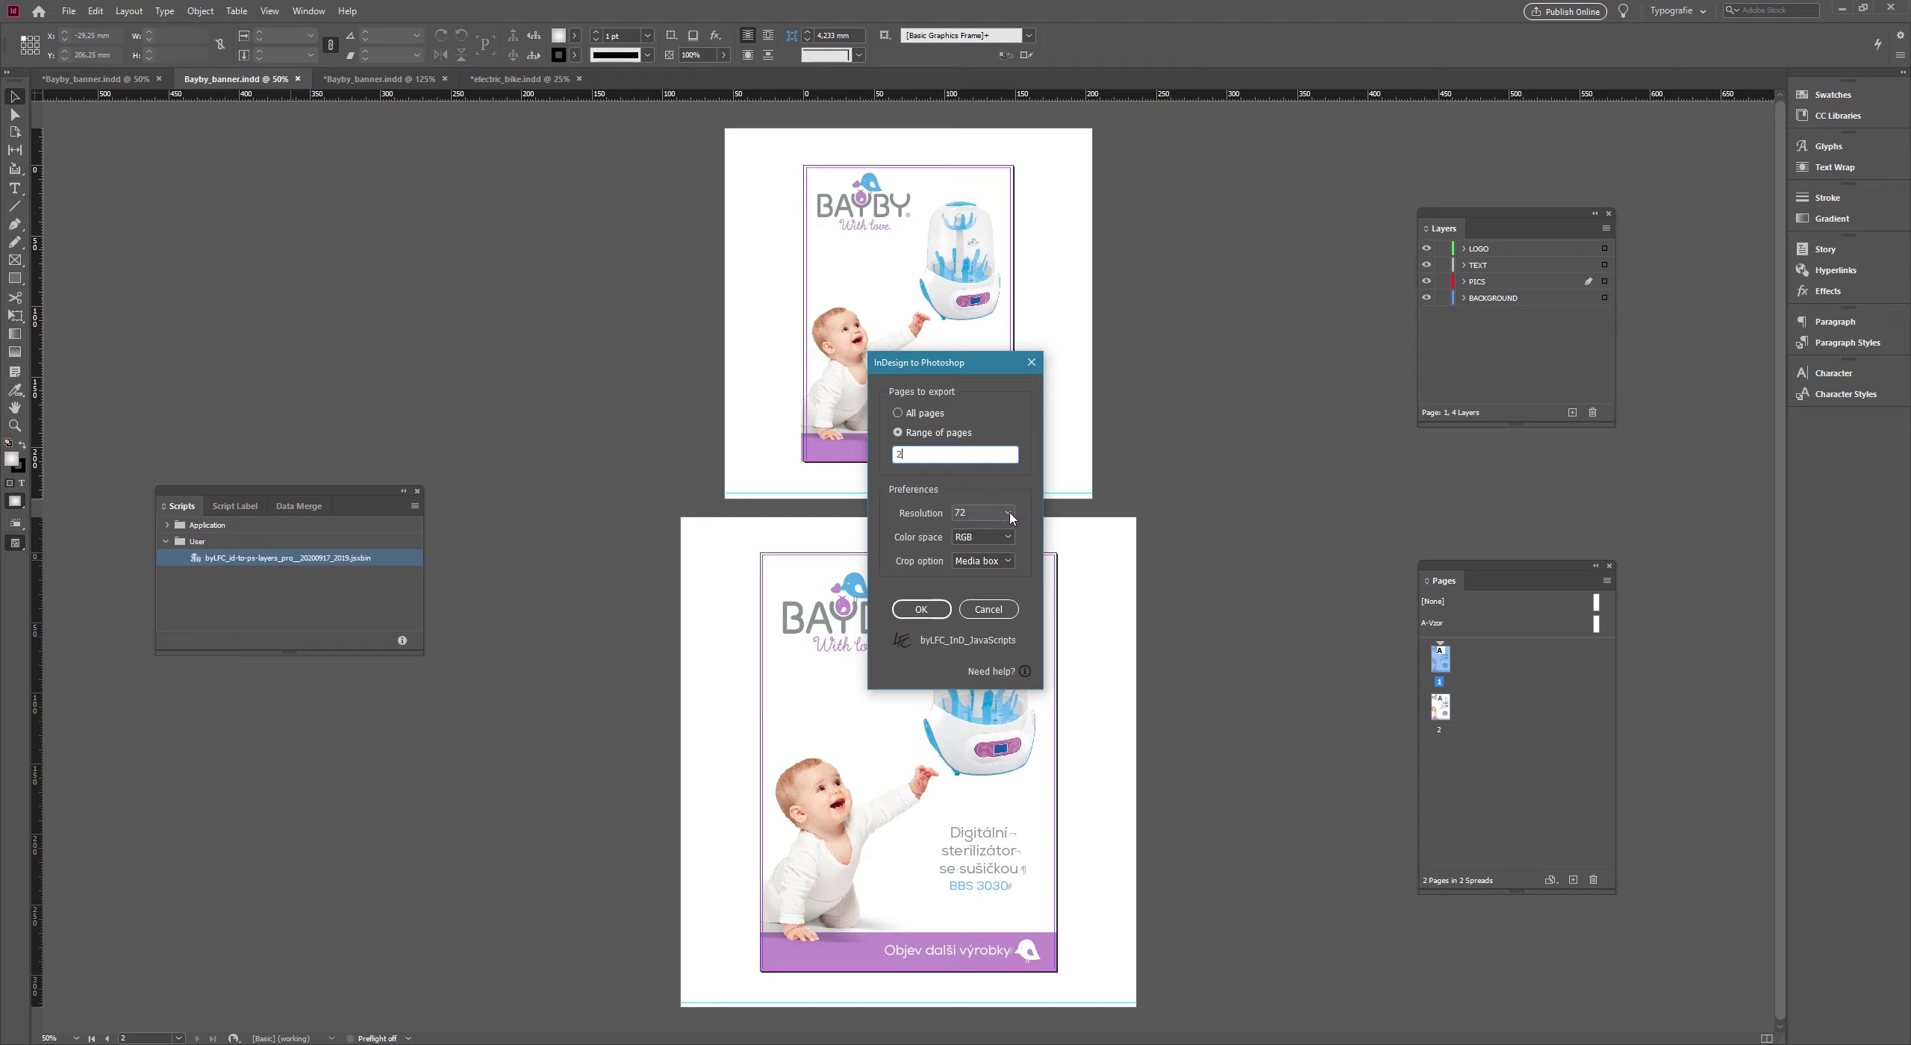
click(1009, 514)
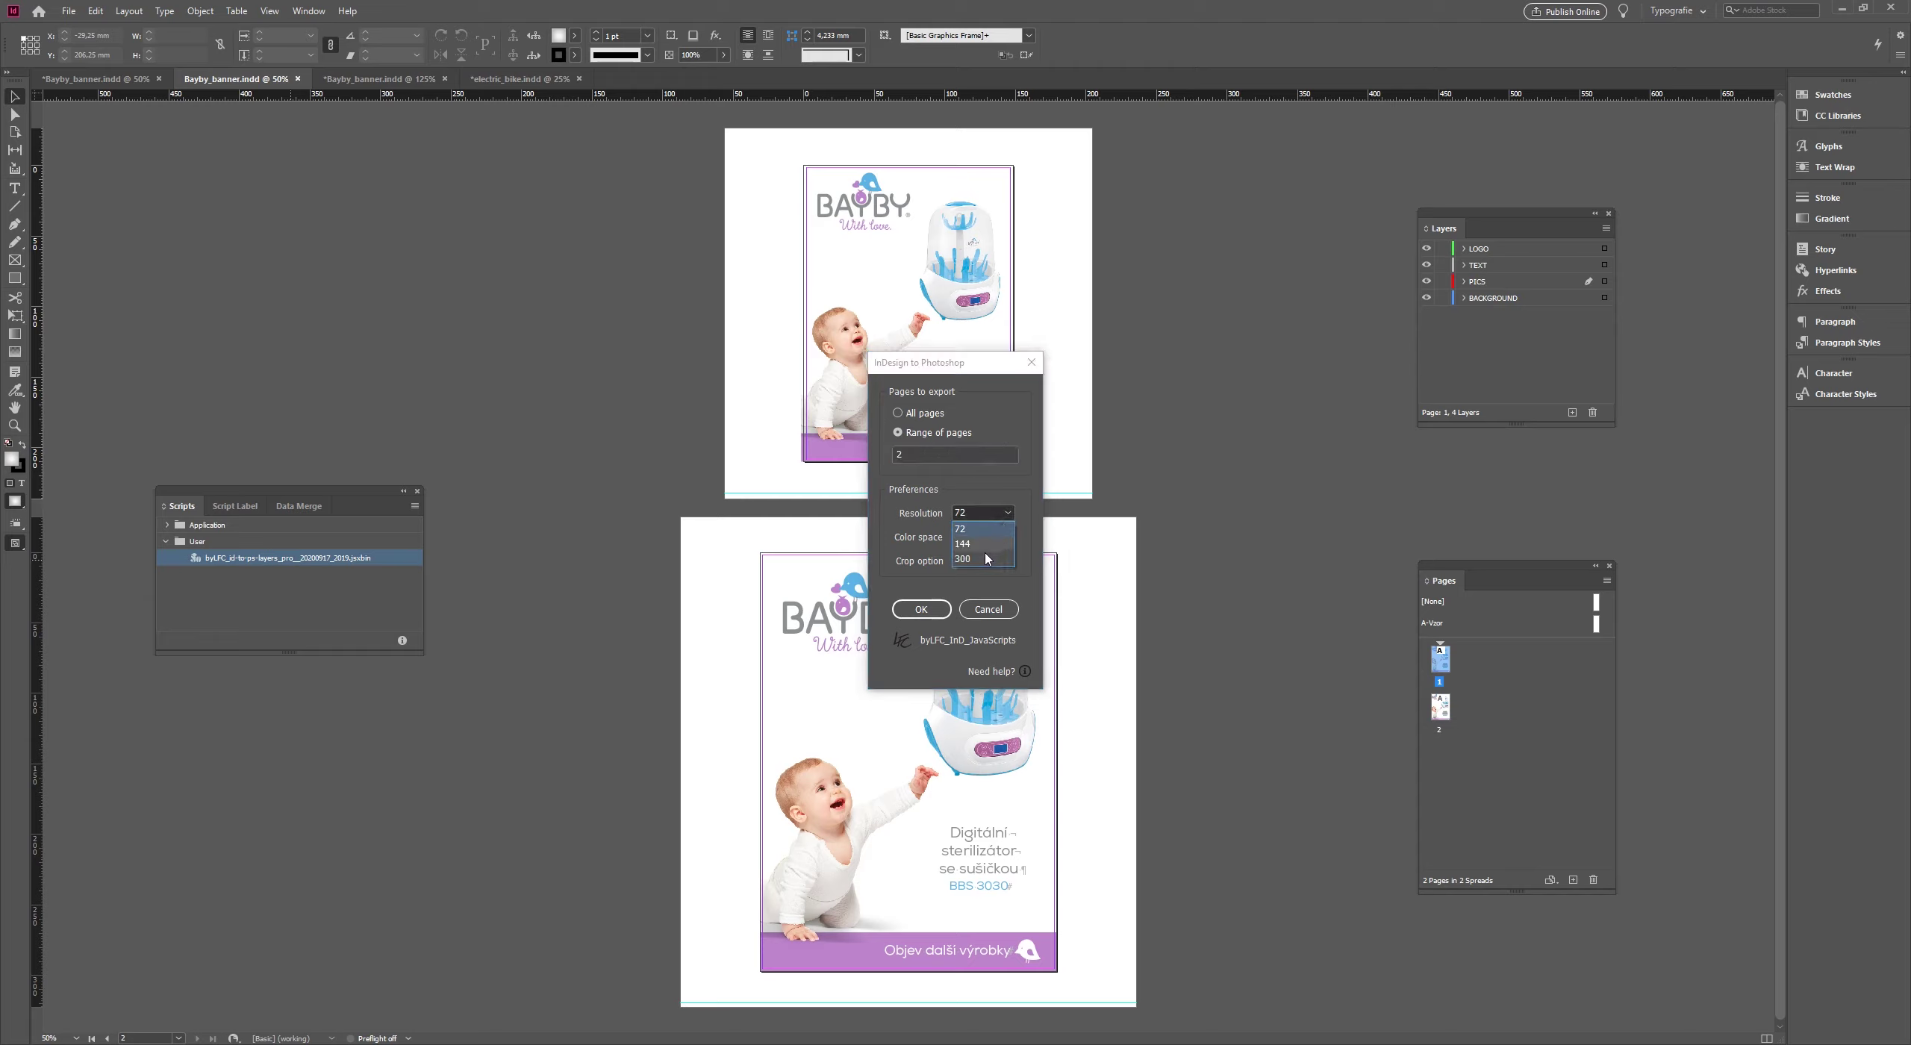
click(986, 558)
click(1004, 538)
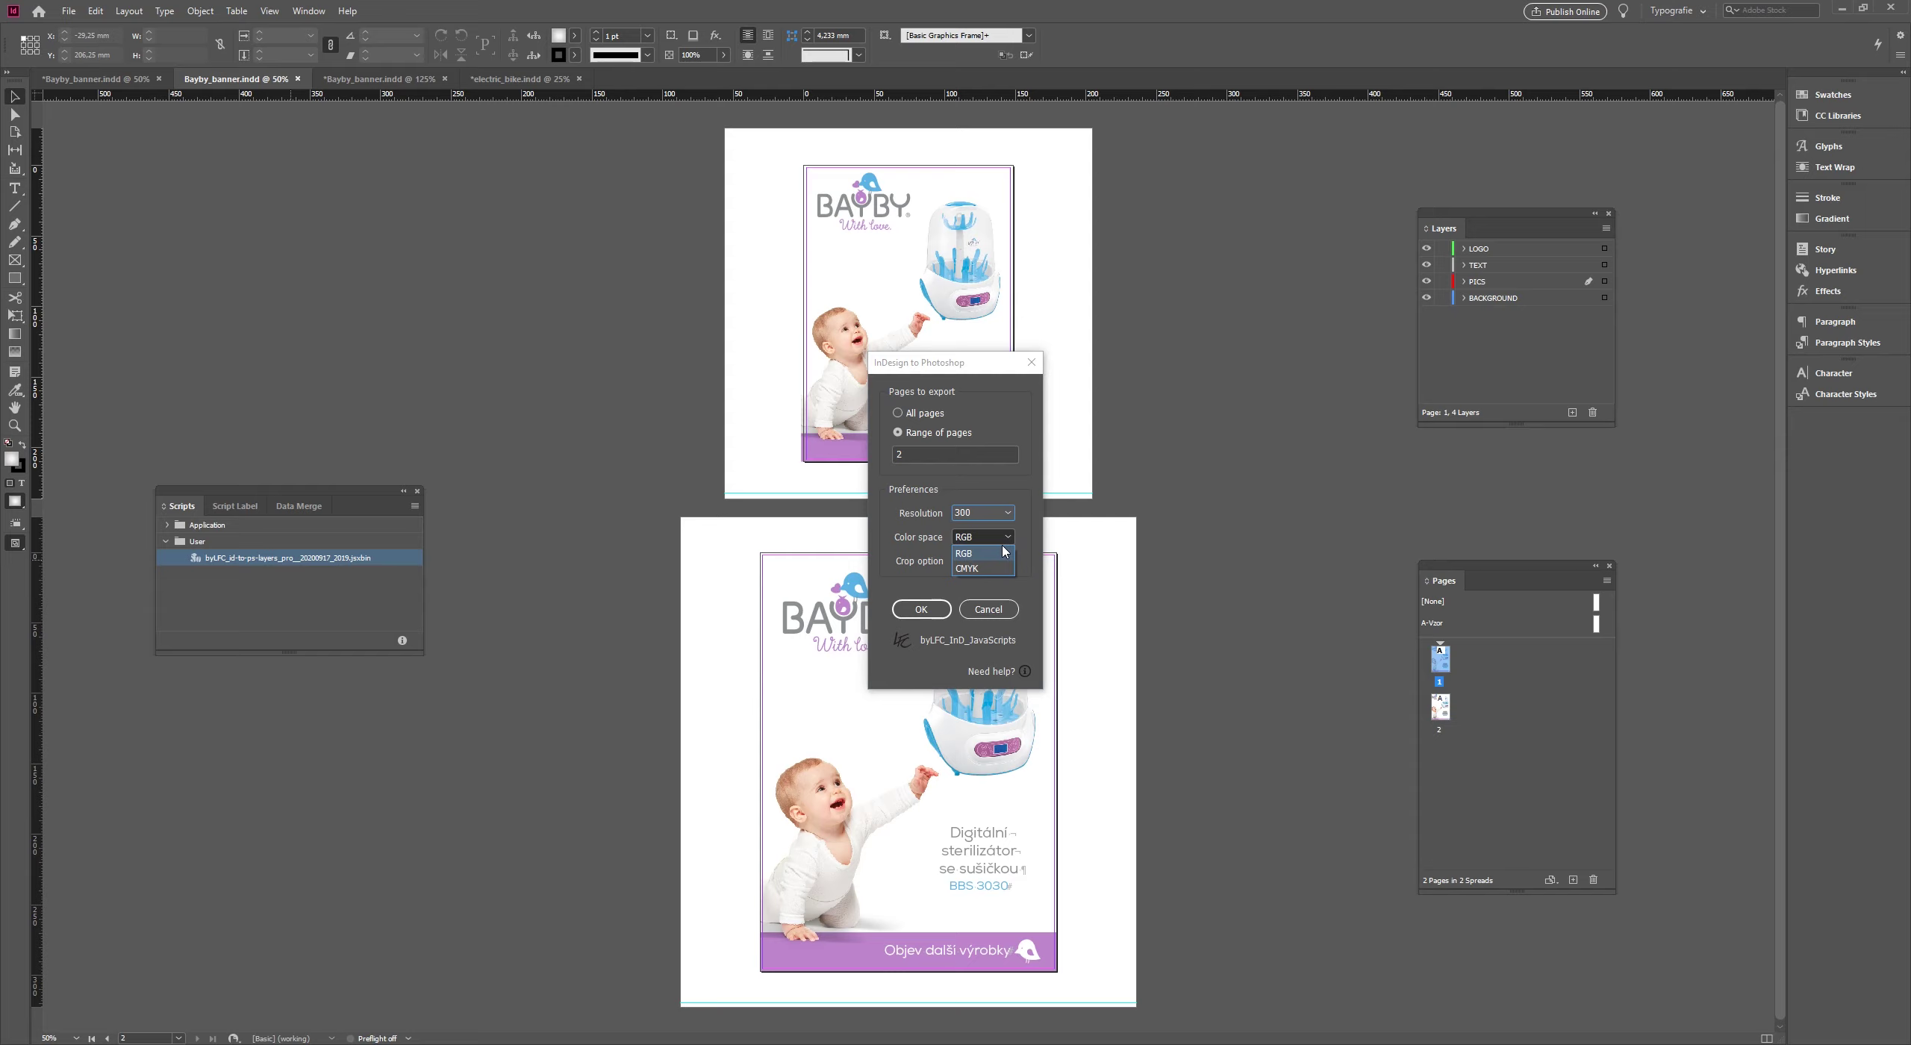
click(984, 568)
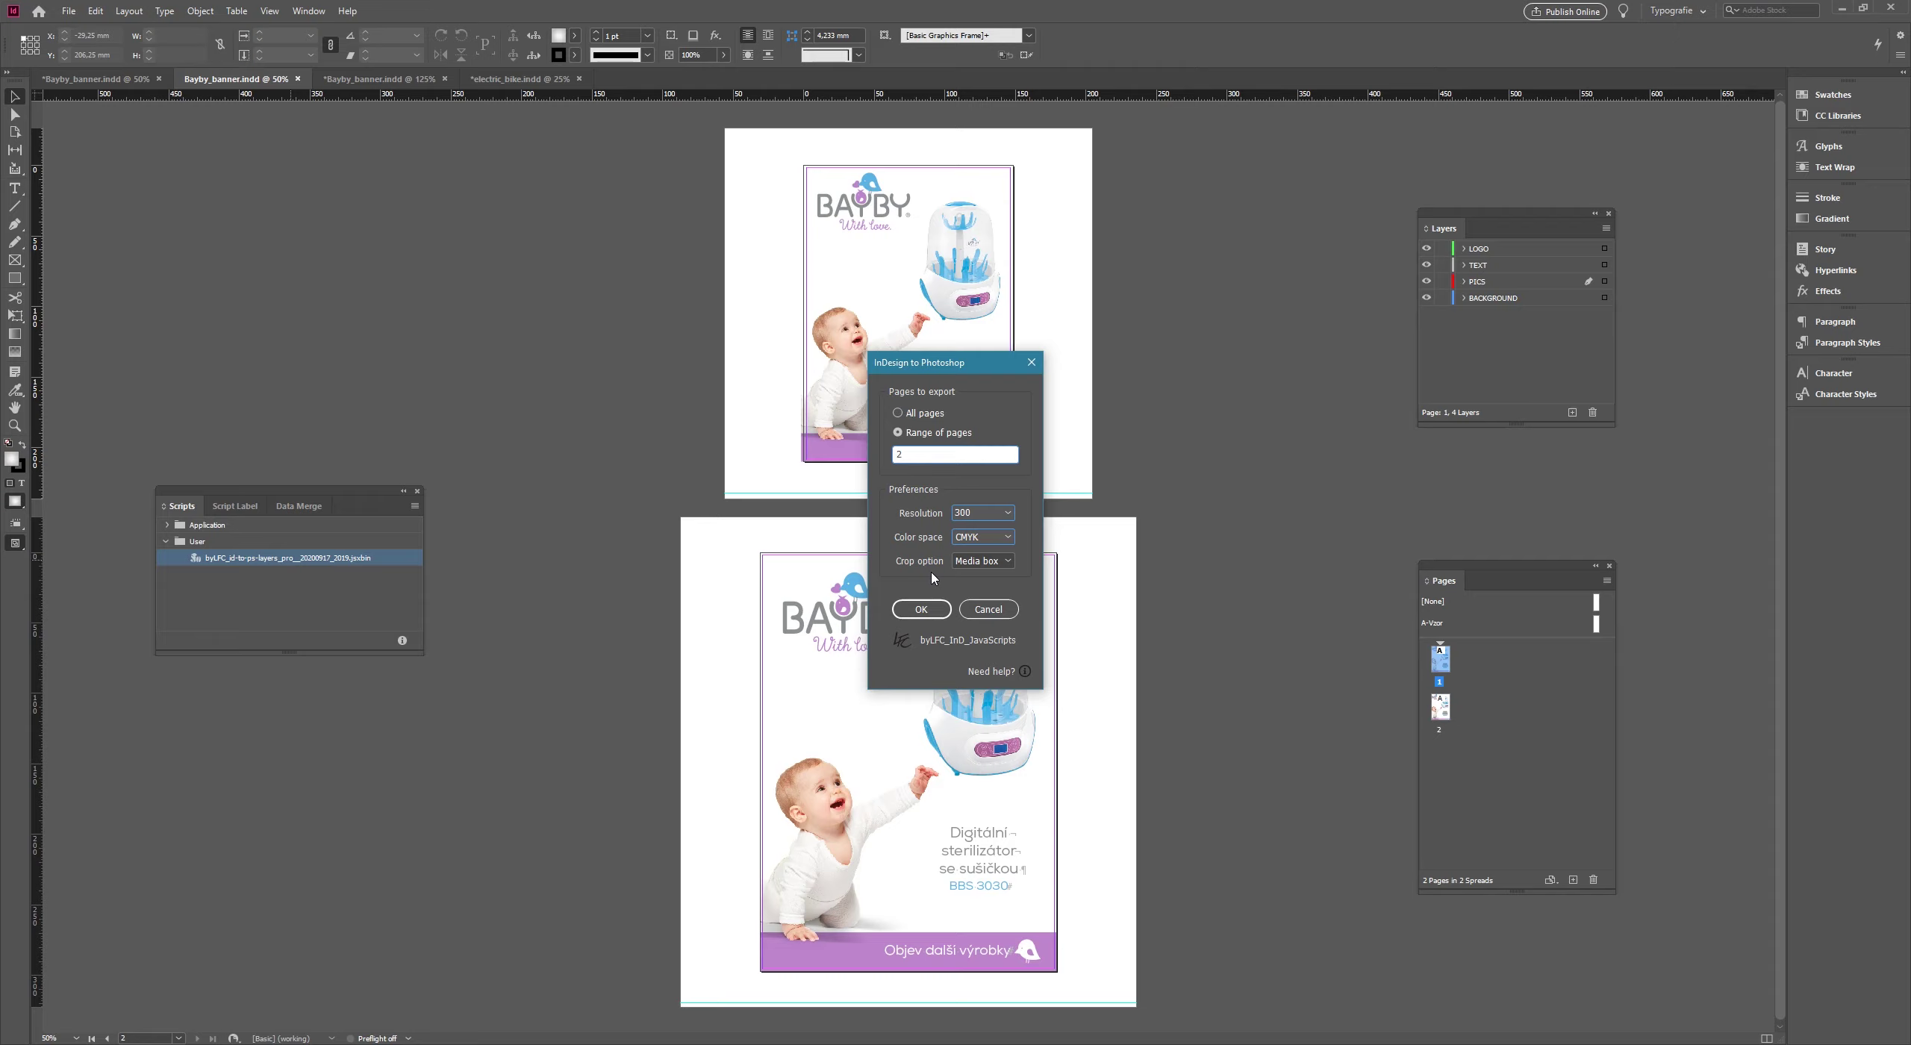
click(921, 609)
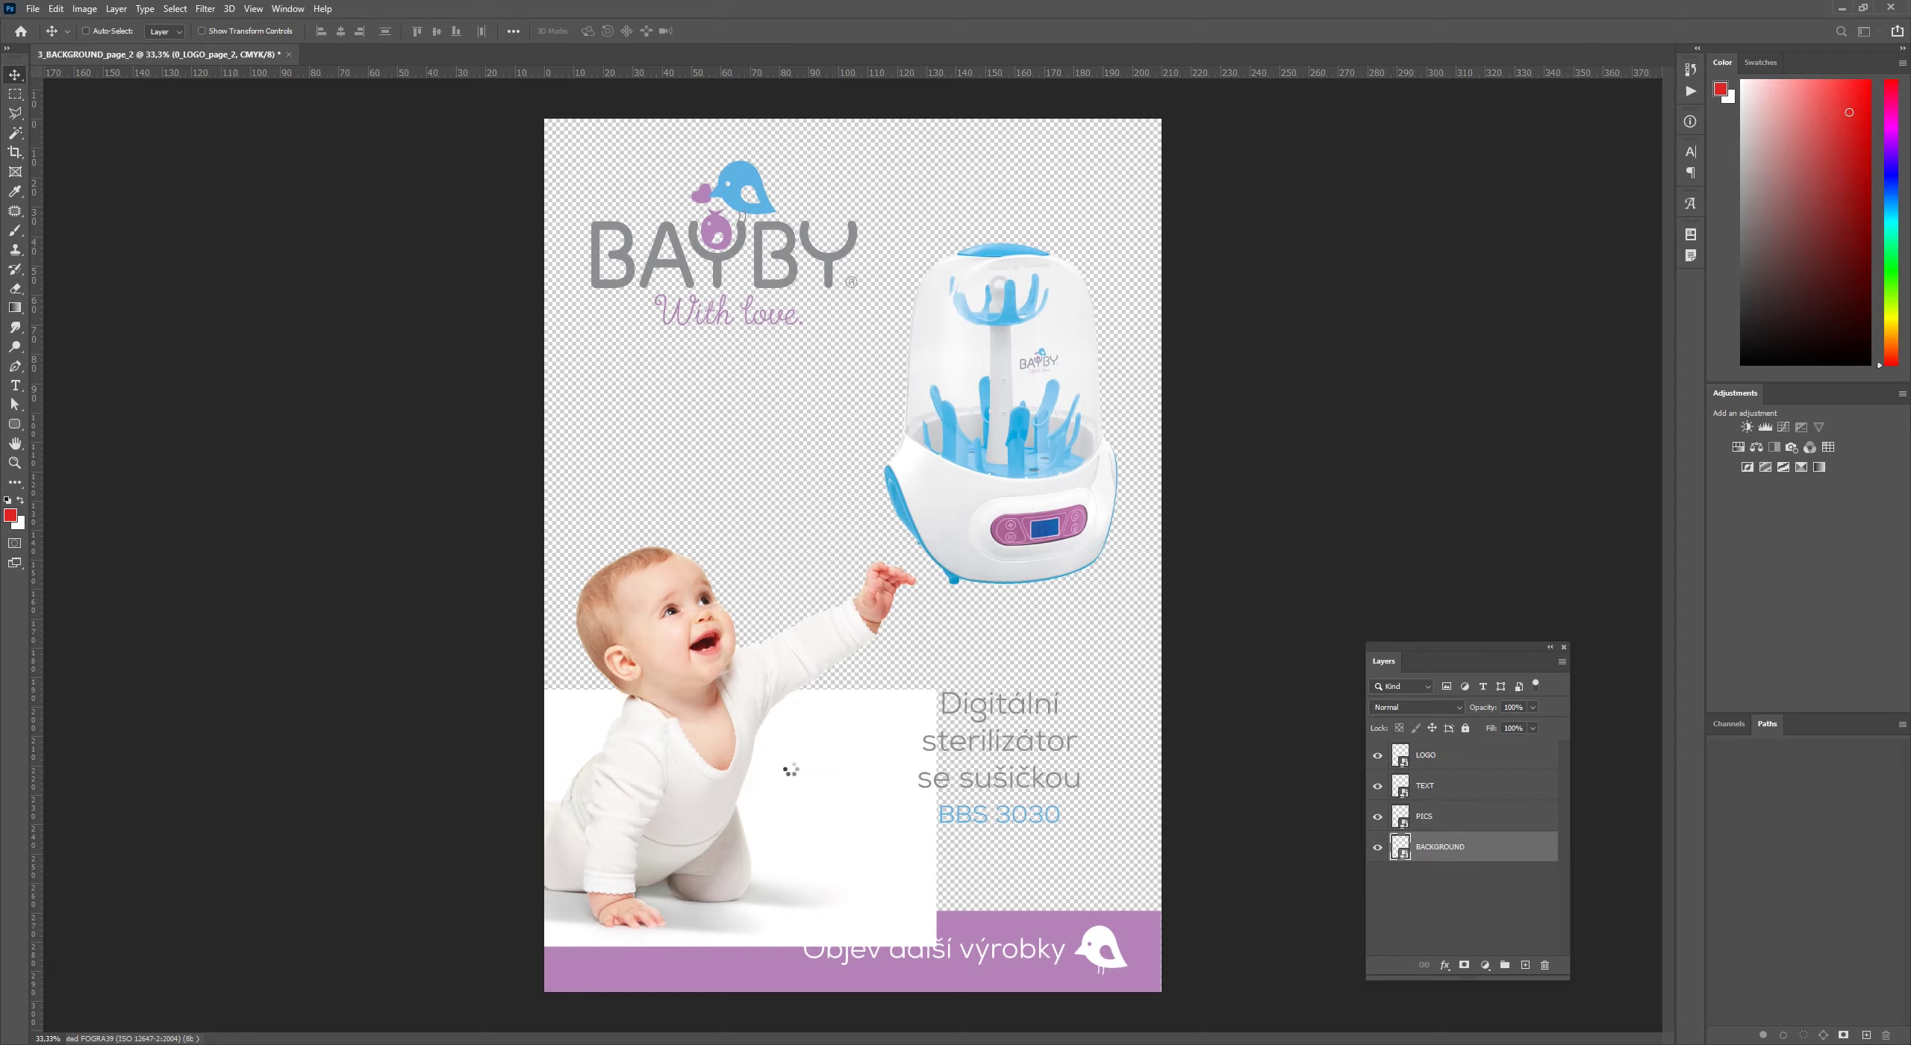
- Close the current Photoshop document and drag 02_Bayby_banner_210x297mm.psd into Photoshop
key(Return)
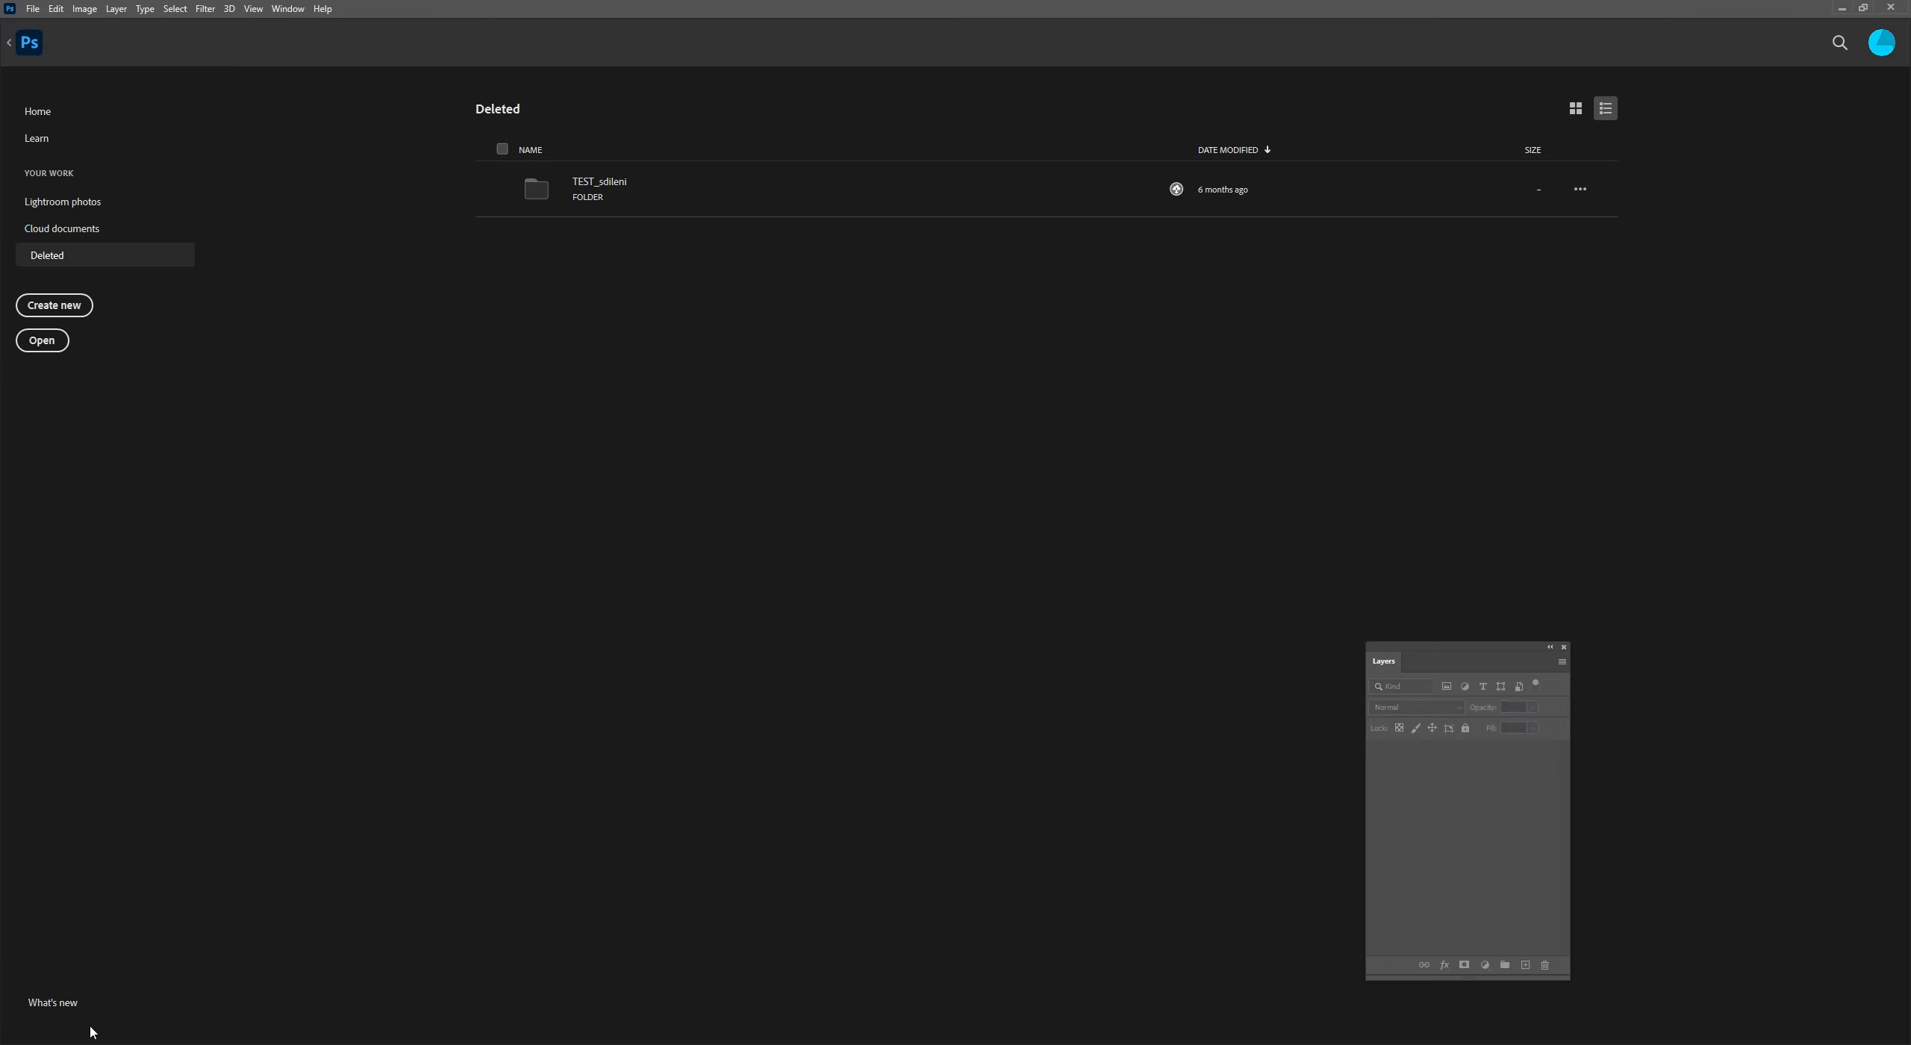
click(158, 978)
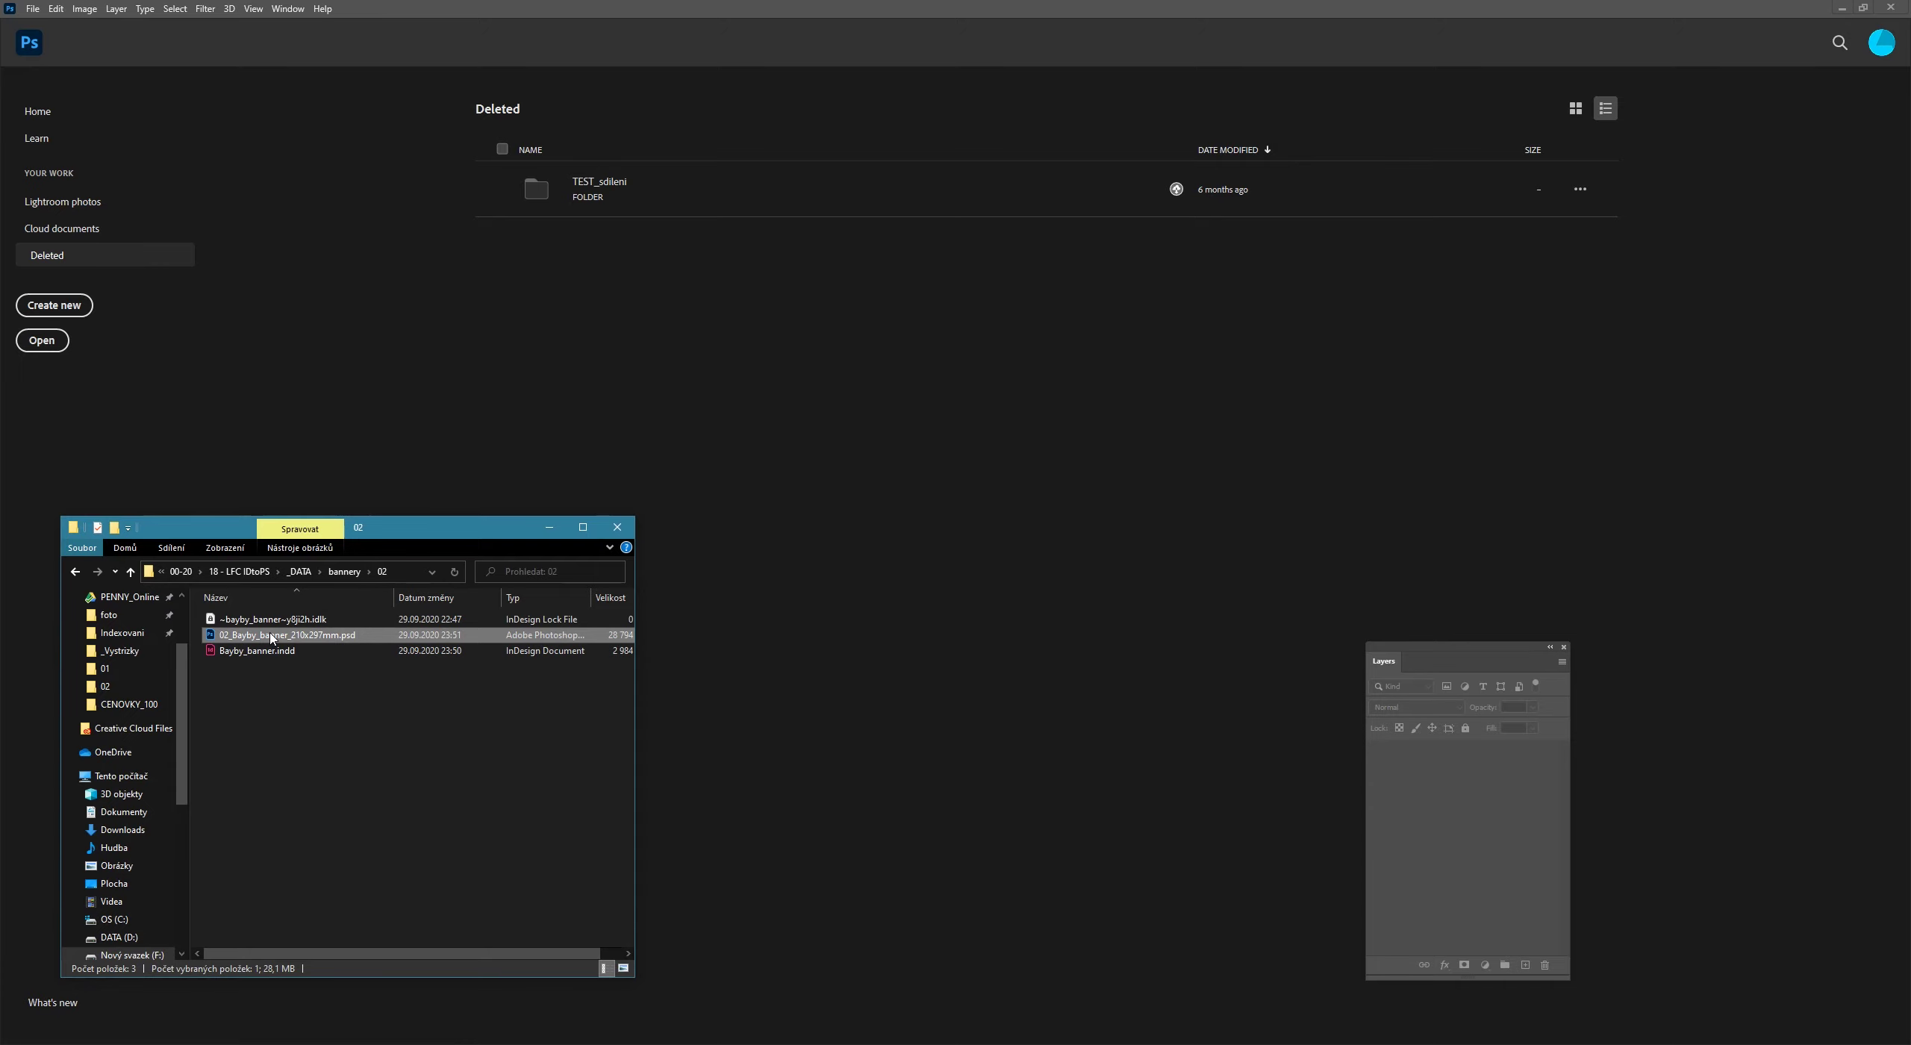
drag(272, 636, 944, 578)
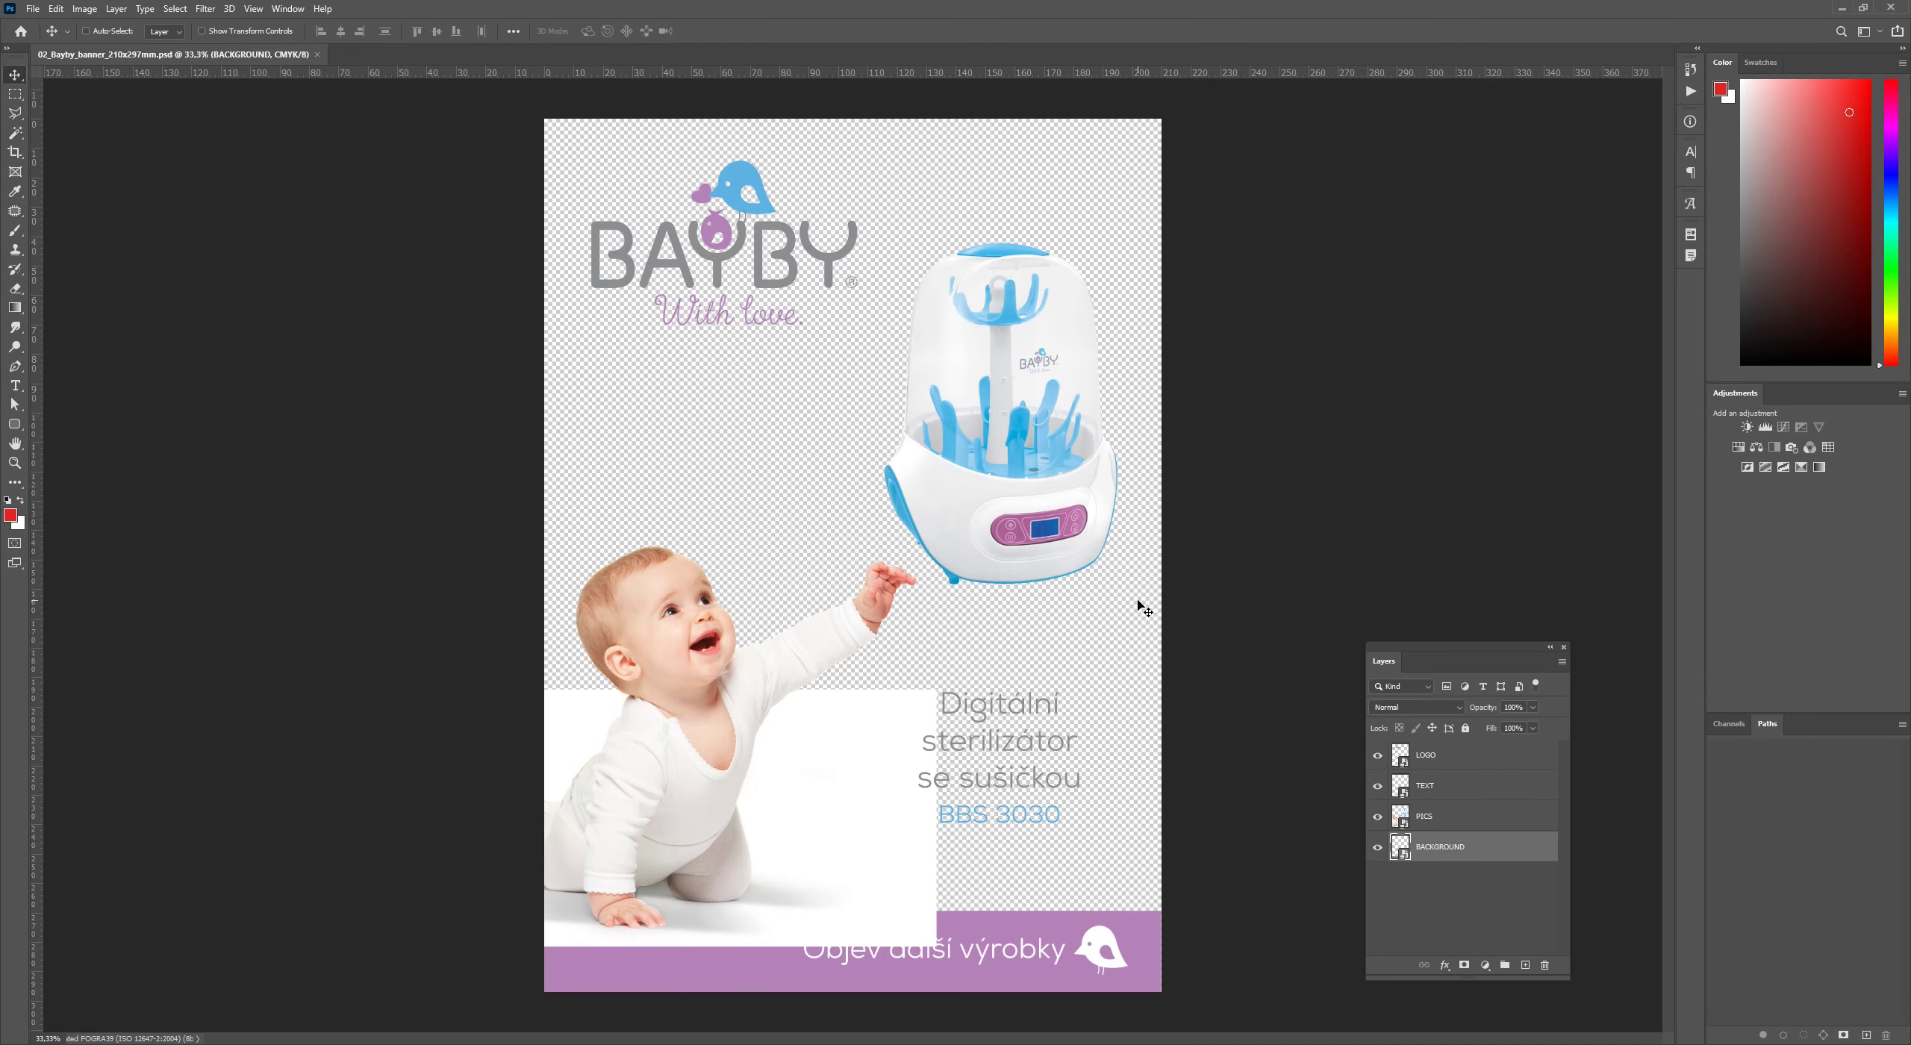
- Confirm the 210 x 297 mm image size in millimeters and the CMYK document profile
key(ctrl+alt+i)
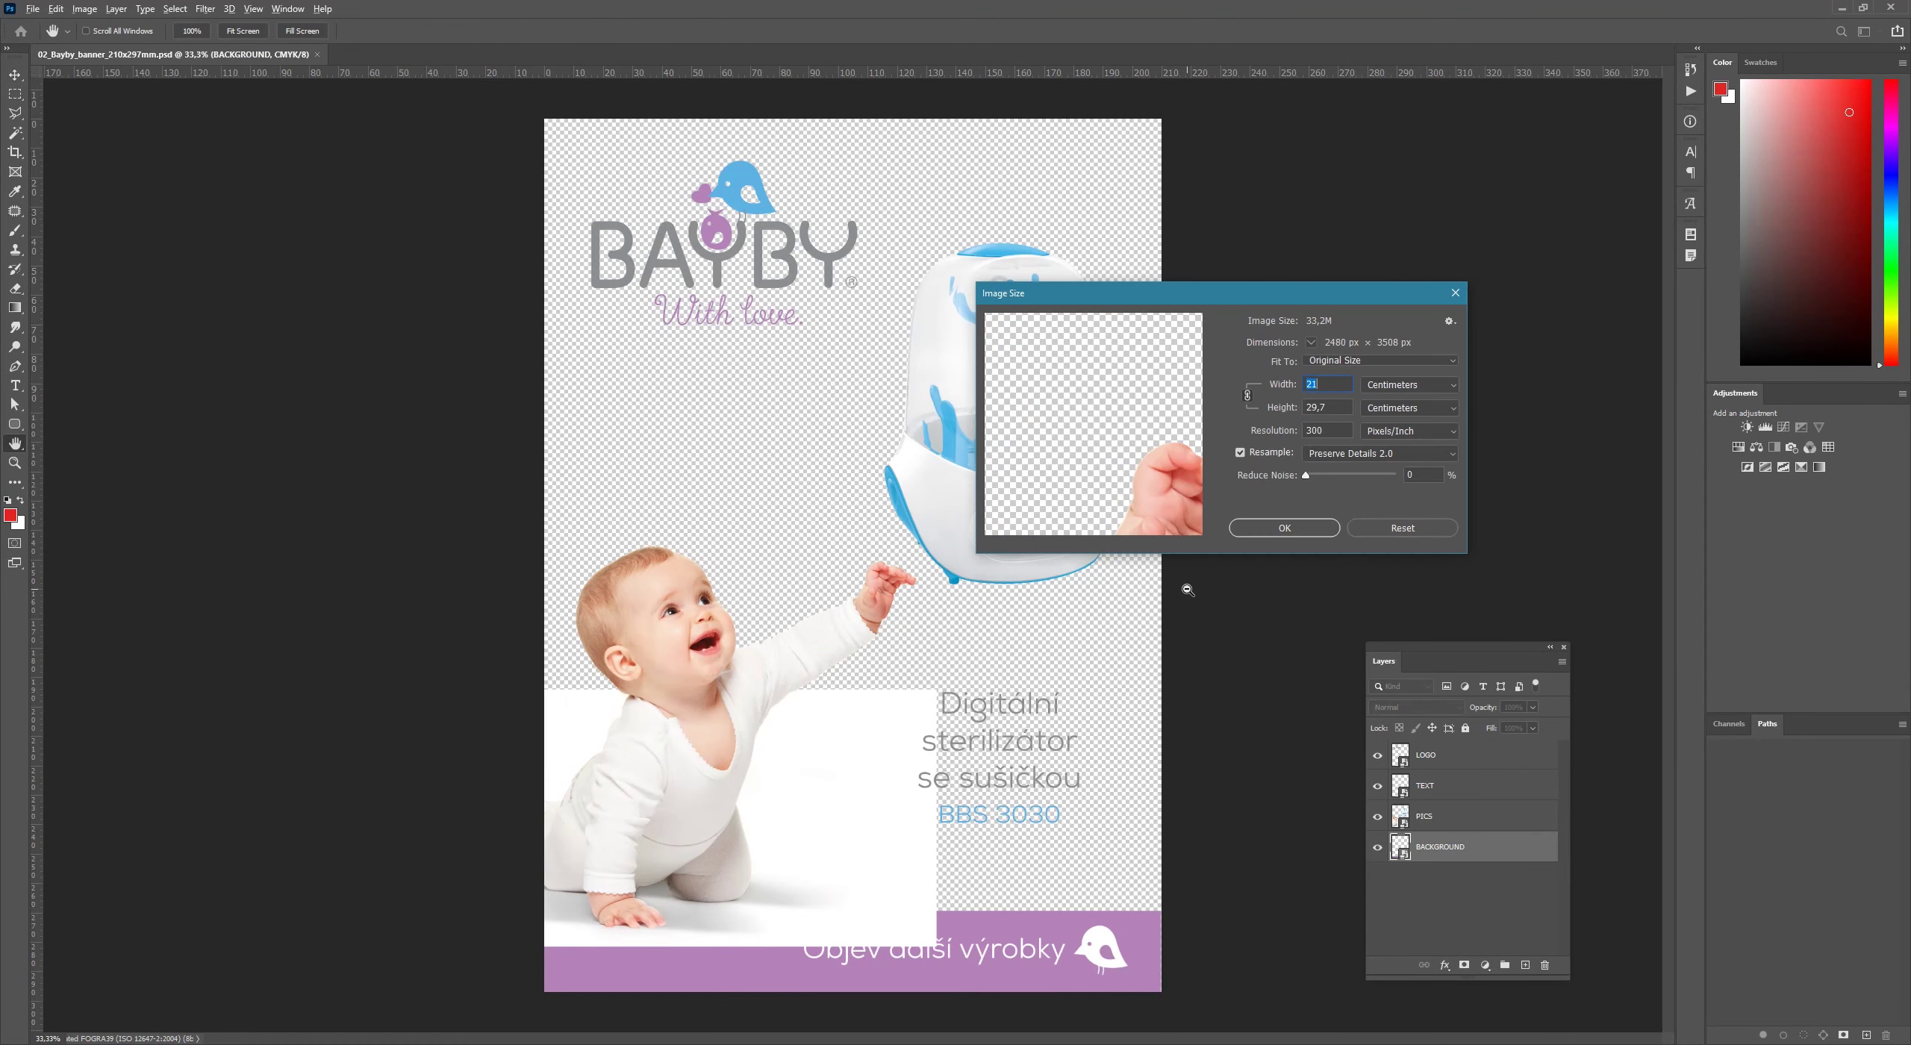
click(1425, 384)
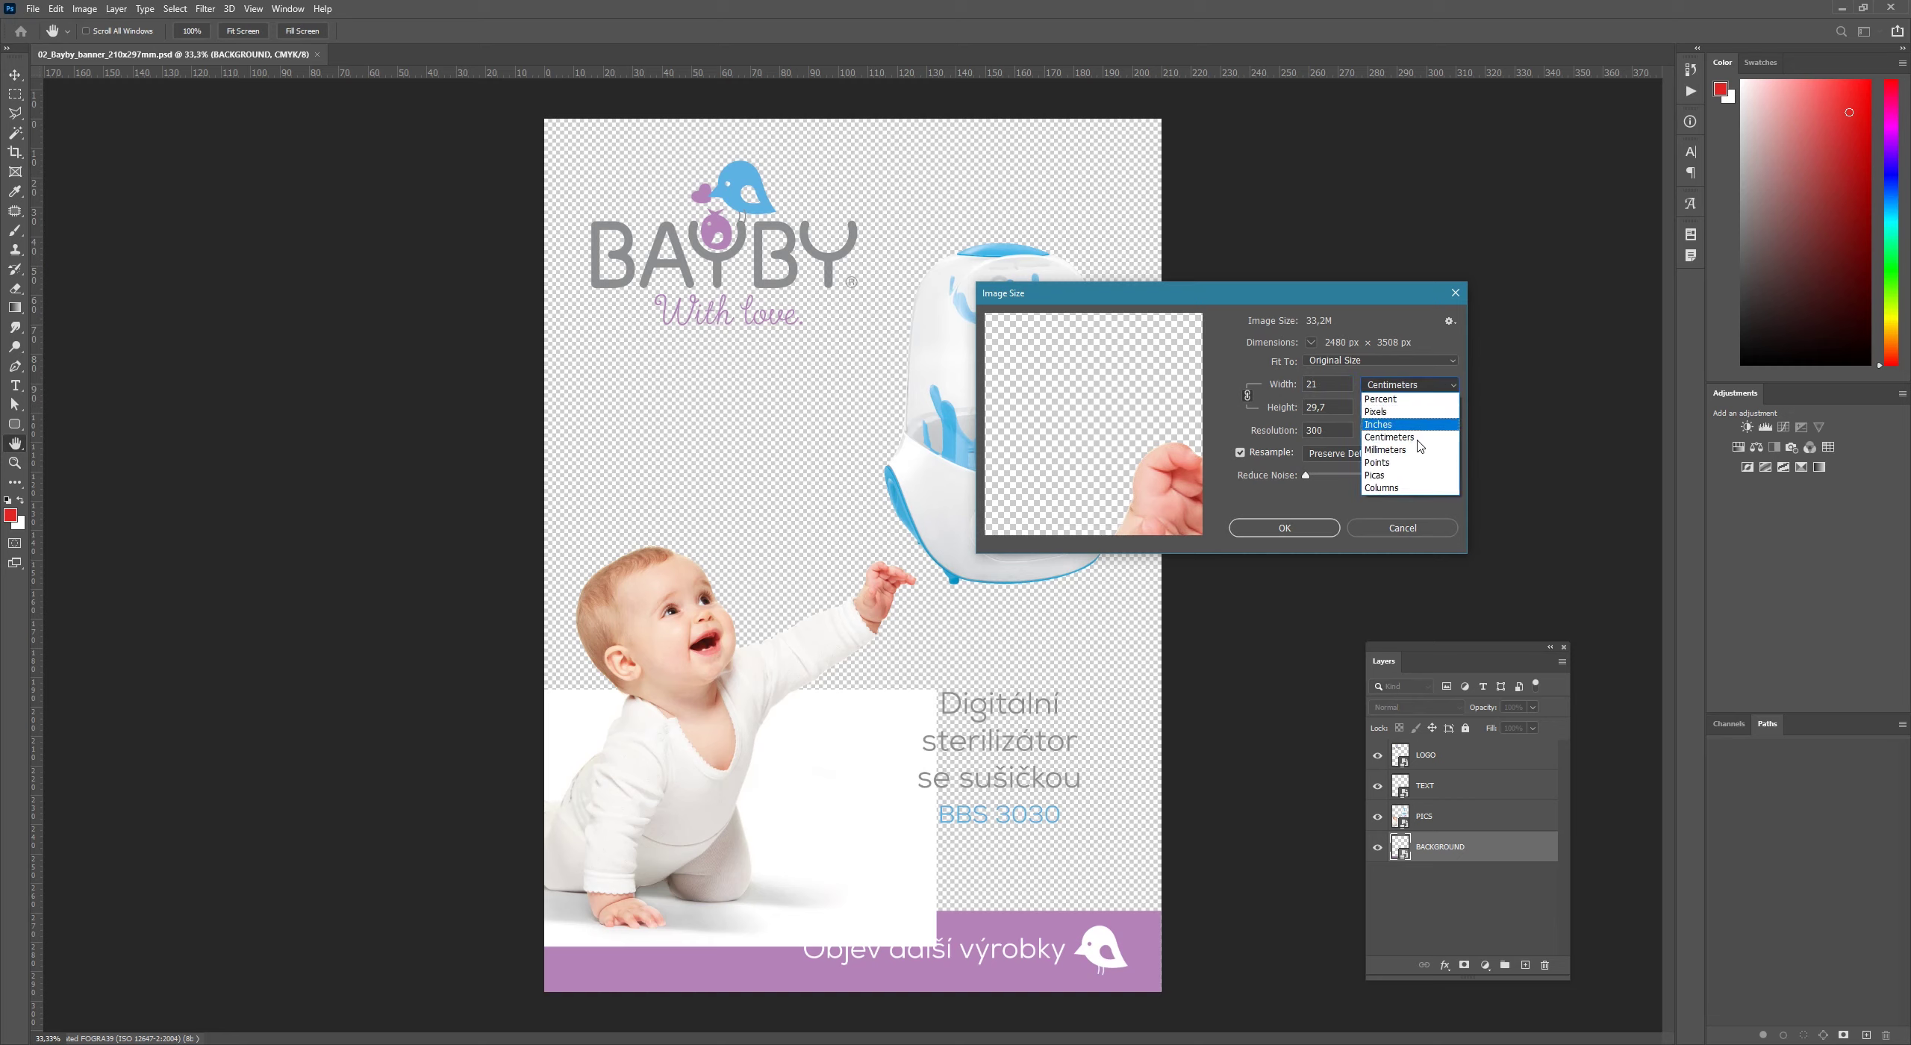
click(1403, 452)
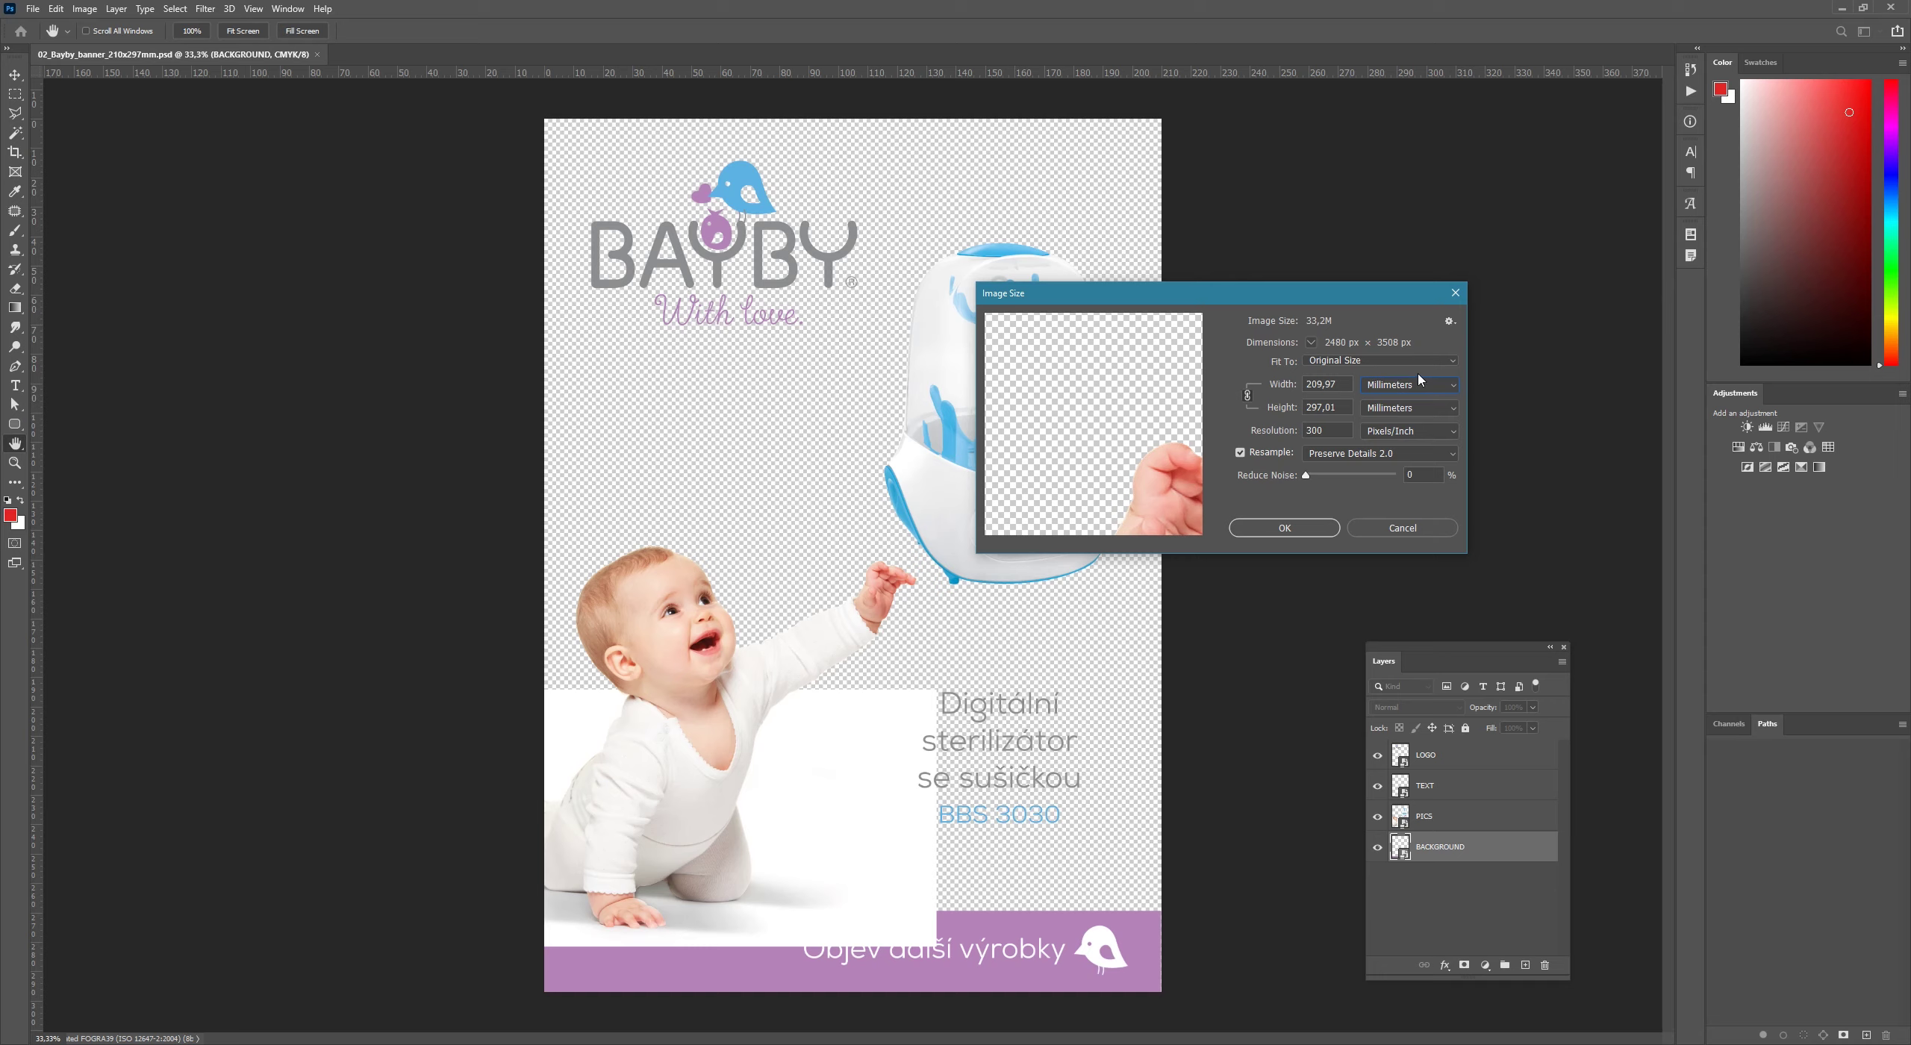
mouse_move(1338, 384)
mouse_down()
mouse_move(1298, 397)
mouse_move(1328, 401)
mouse_up()
click(1402, 528)
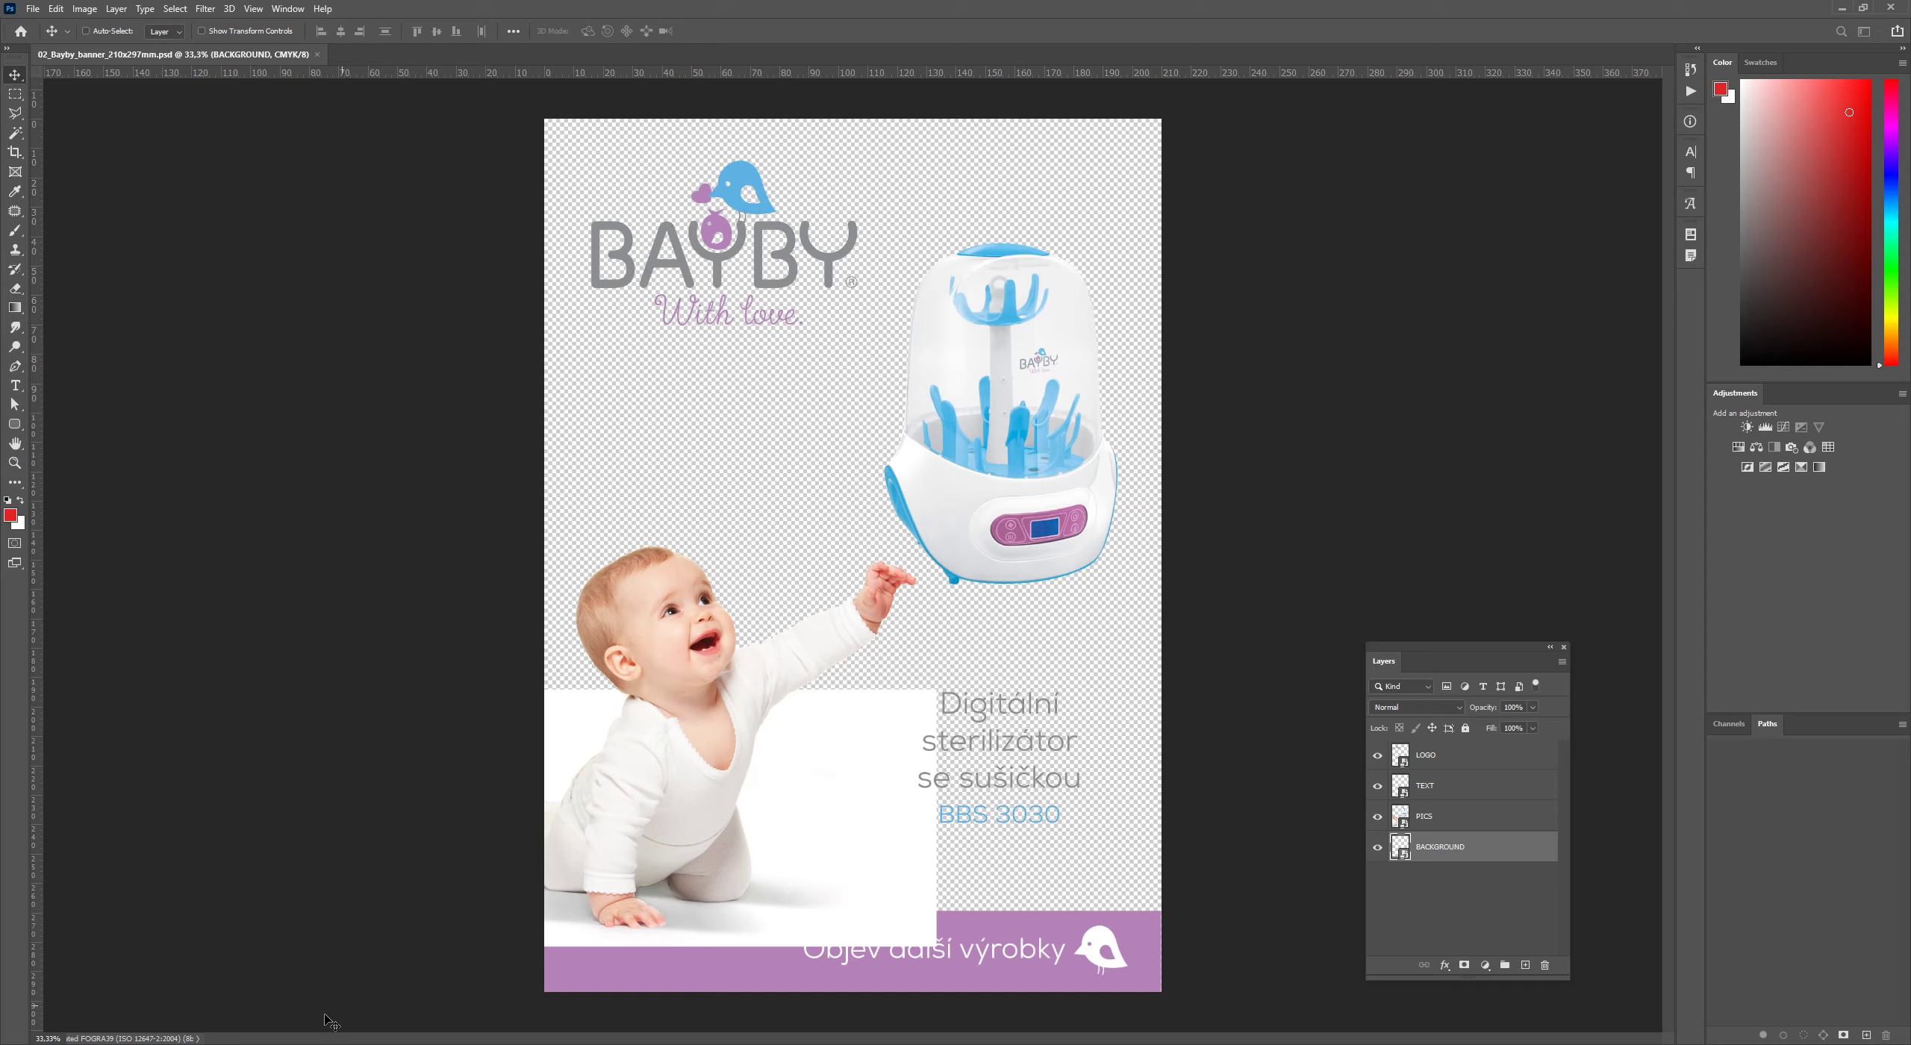
click(197, 1037)
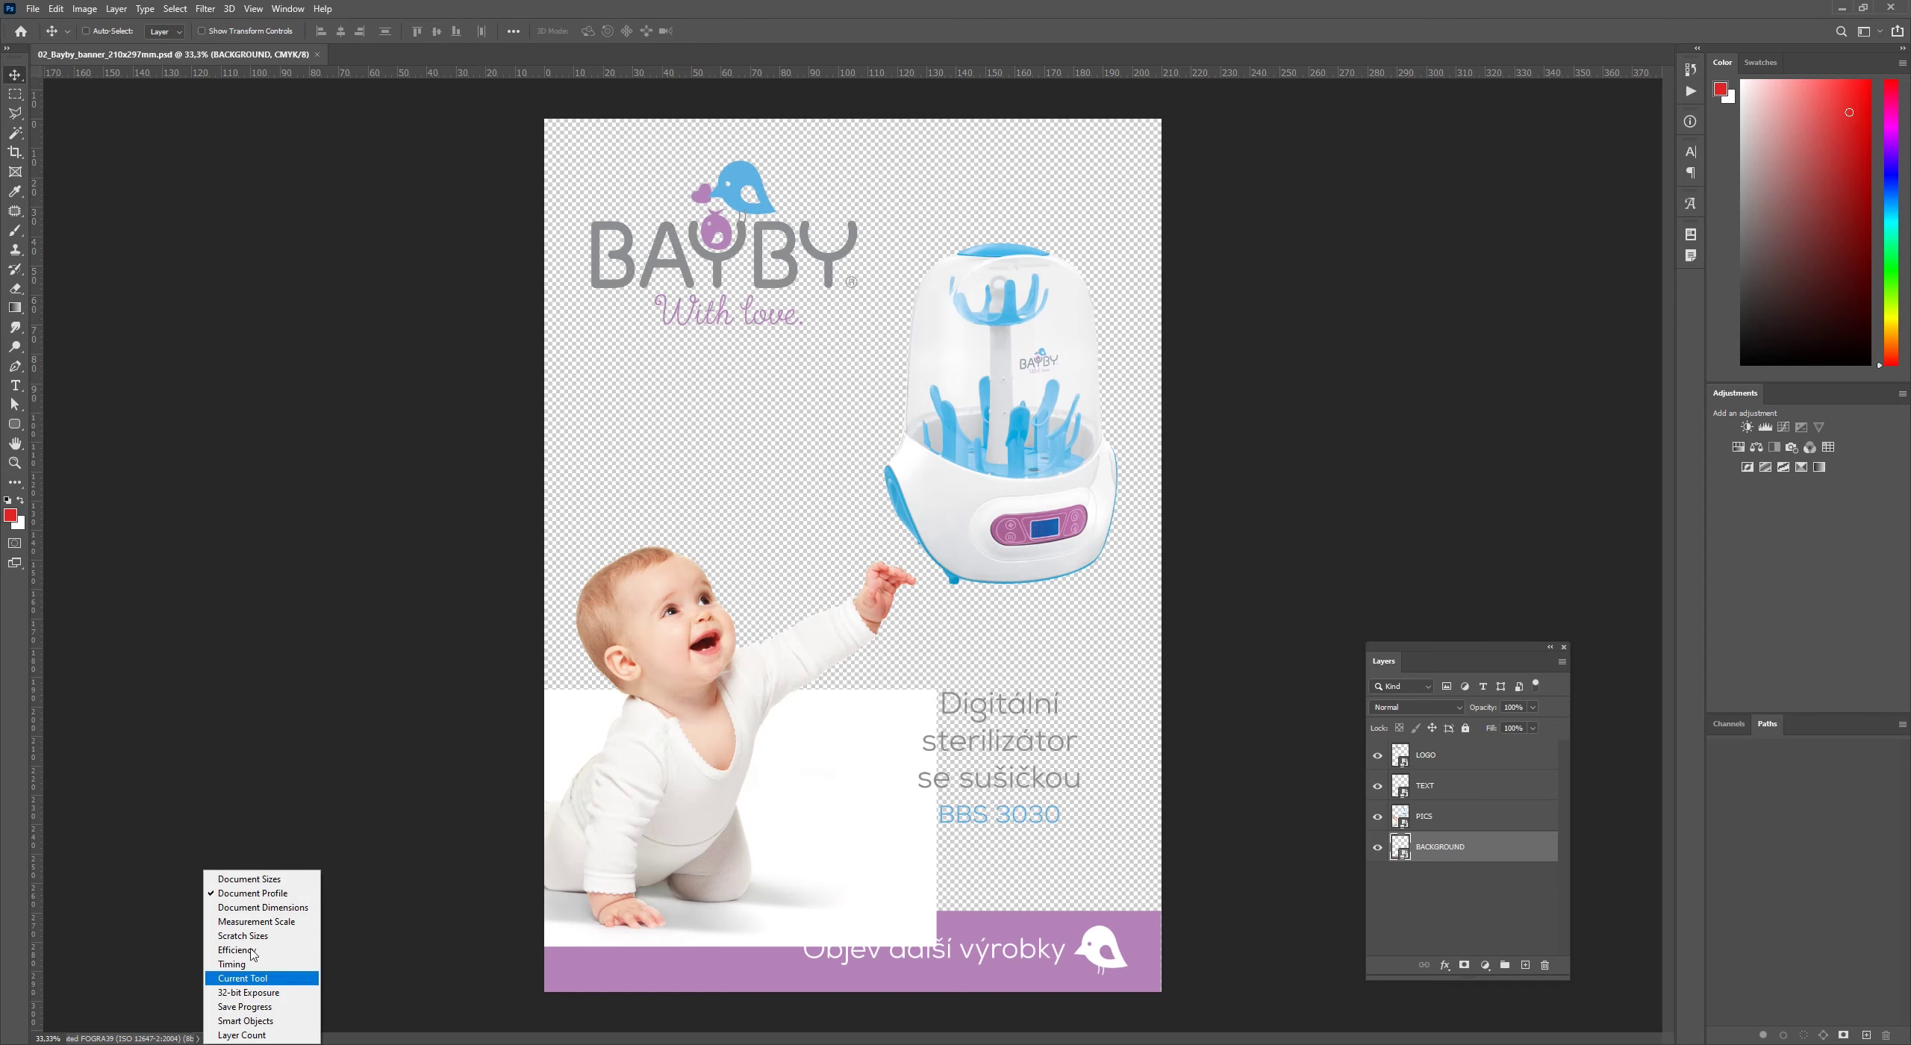
click(261, 899)
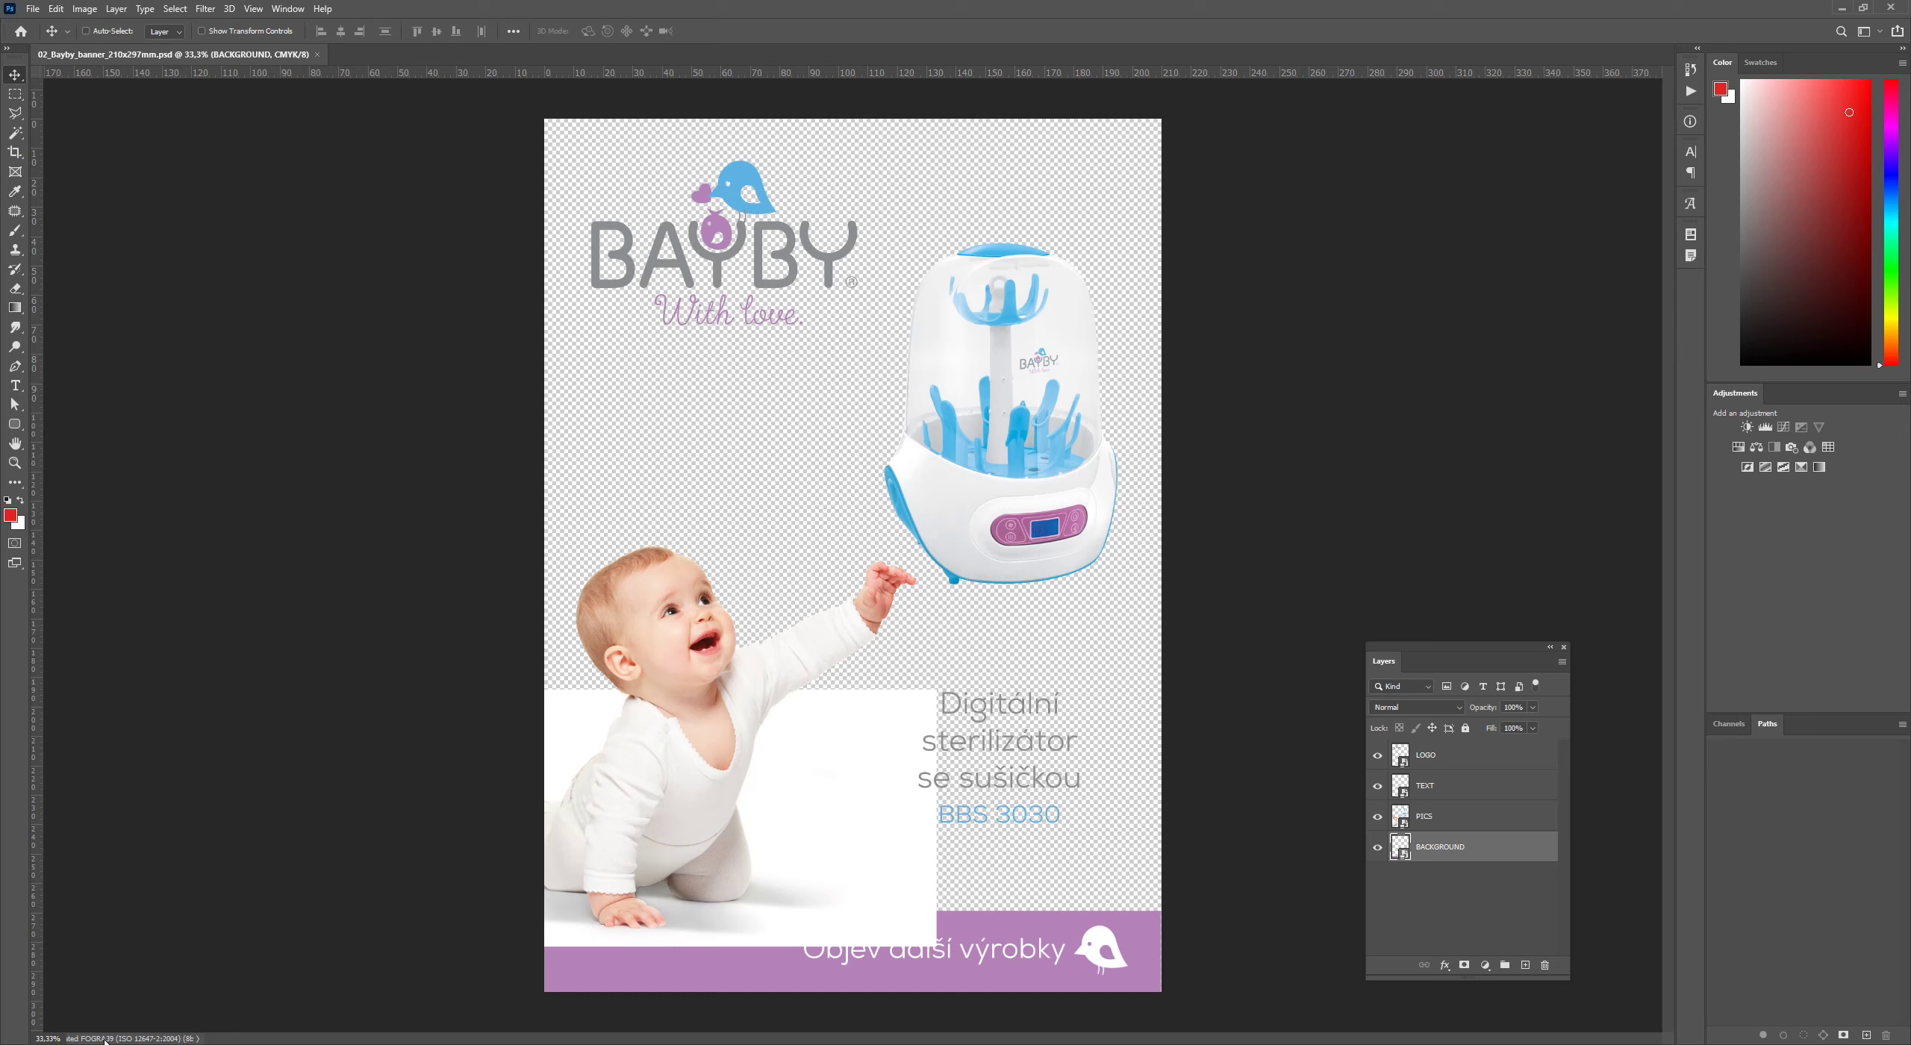
- Toggle the LOGO and TEXT layers, then open and close the LOGO smart object
click(1377, 756)
click(1378, 755)
click(1377, 786)
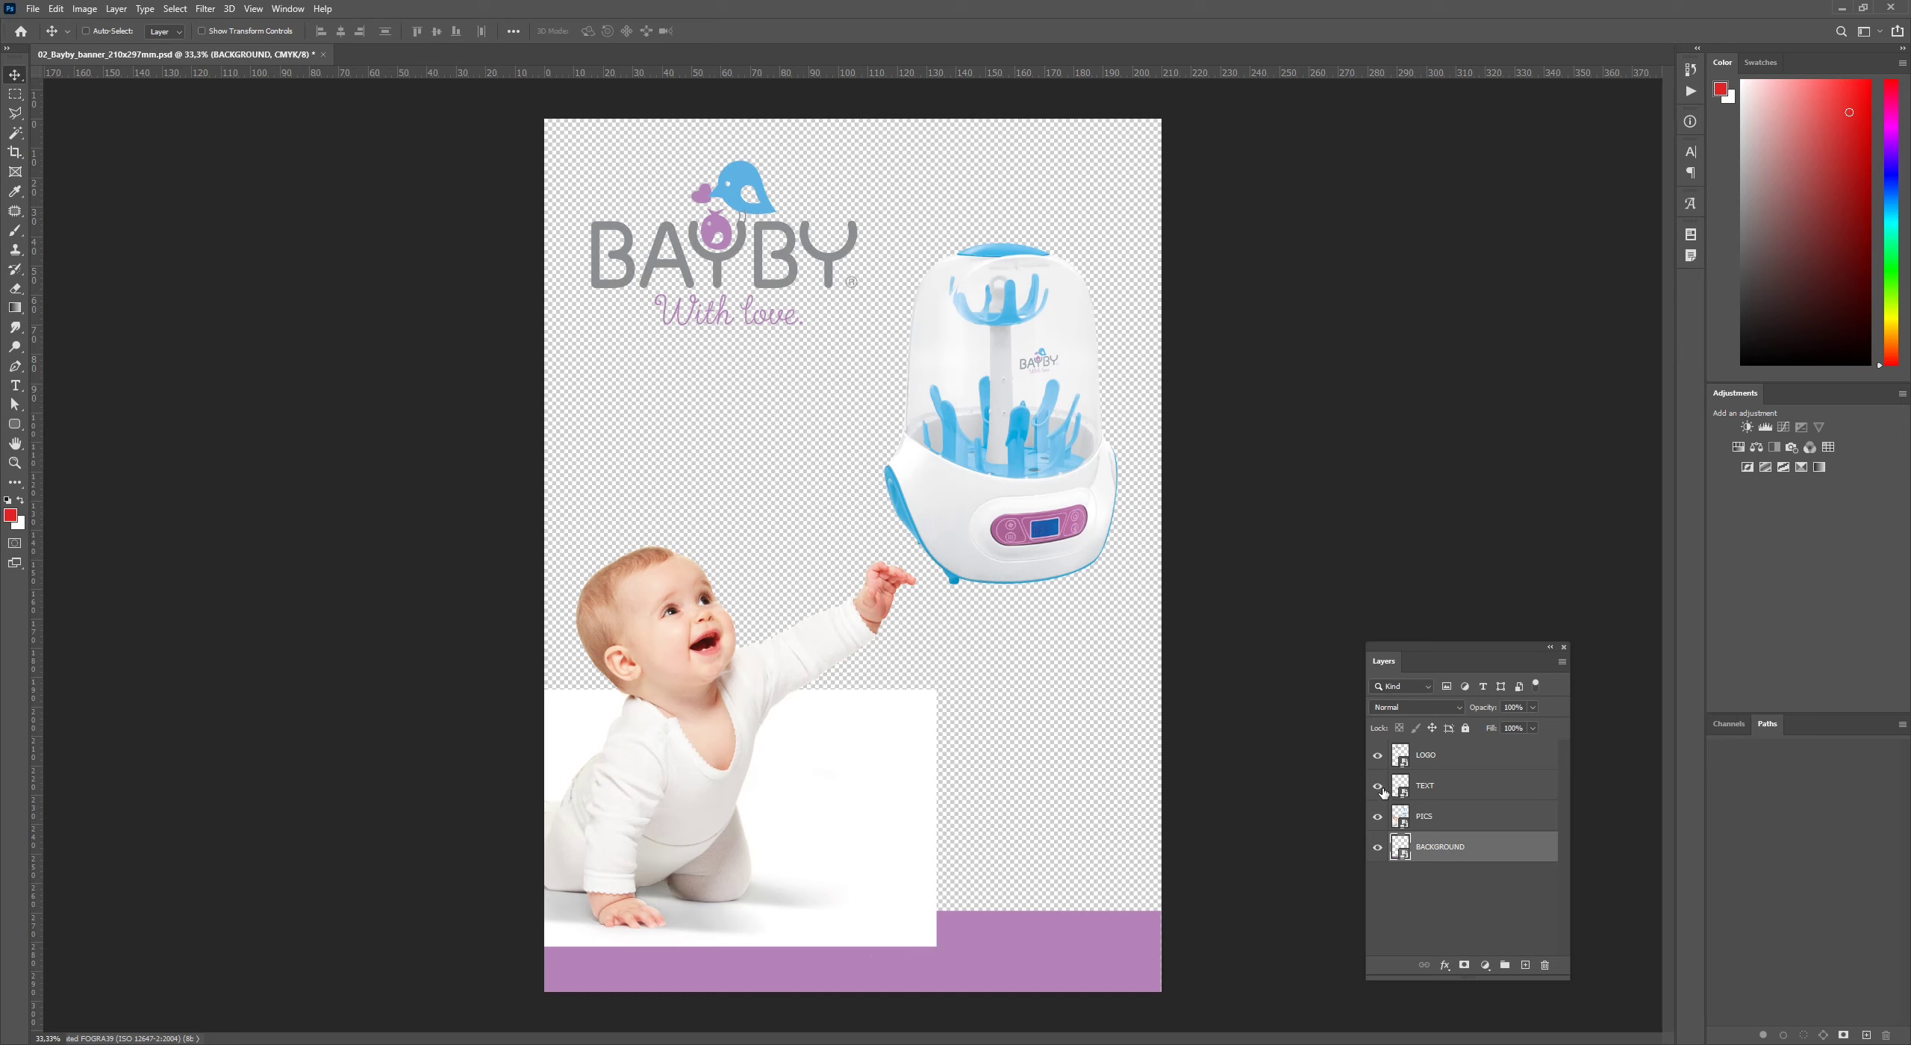
click(1377, 786)
double_click(1401, 756)
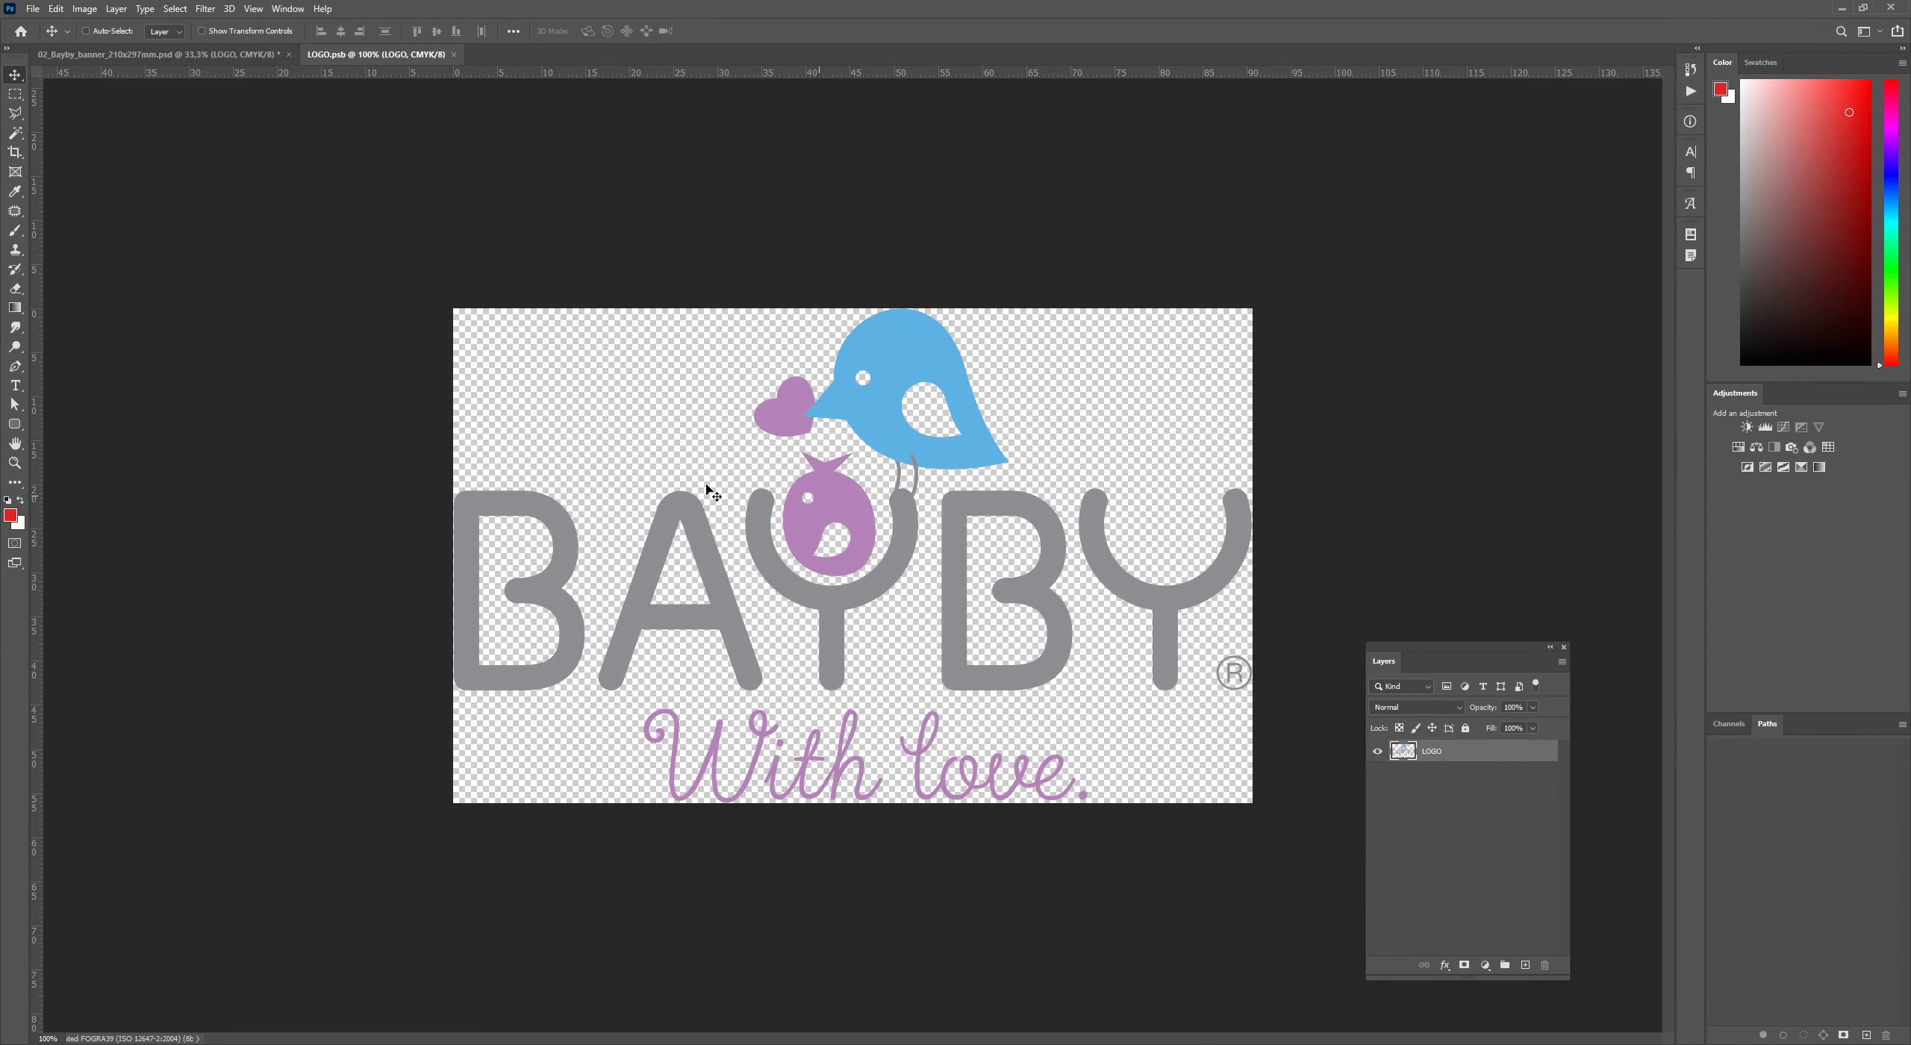
key(ctrl+w)
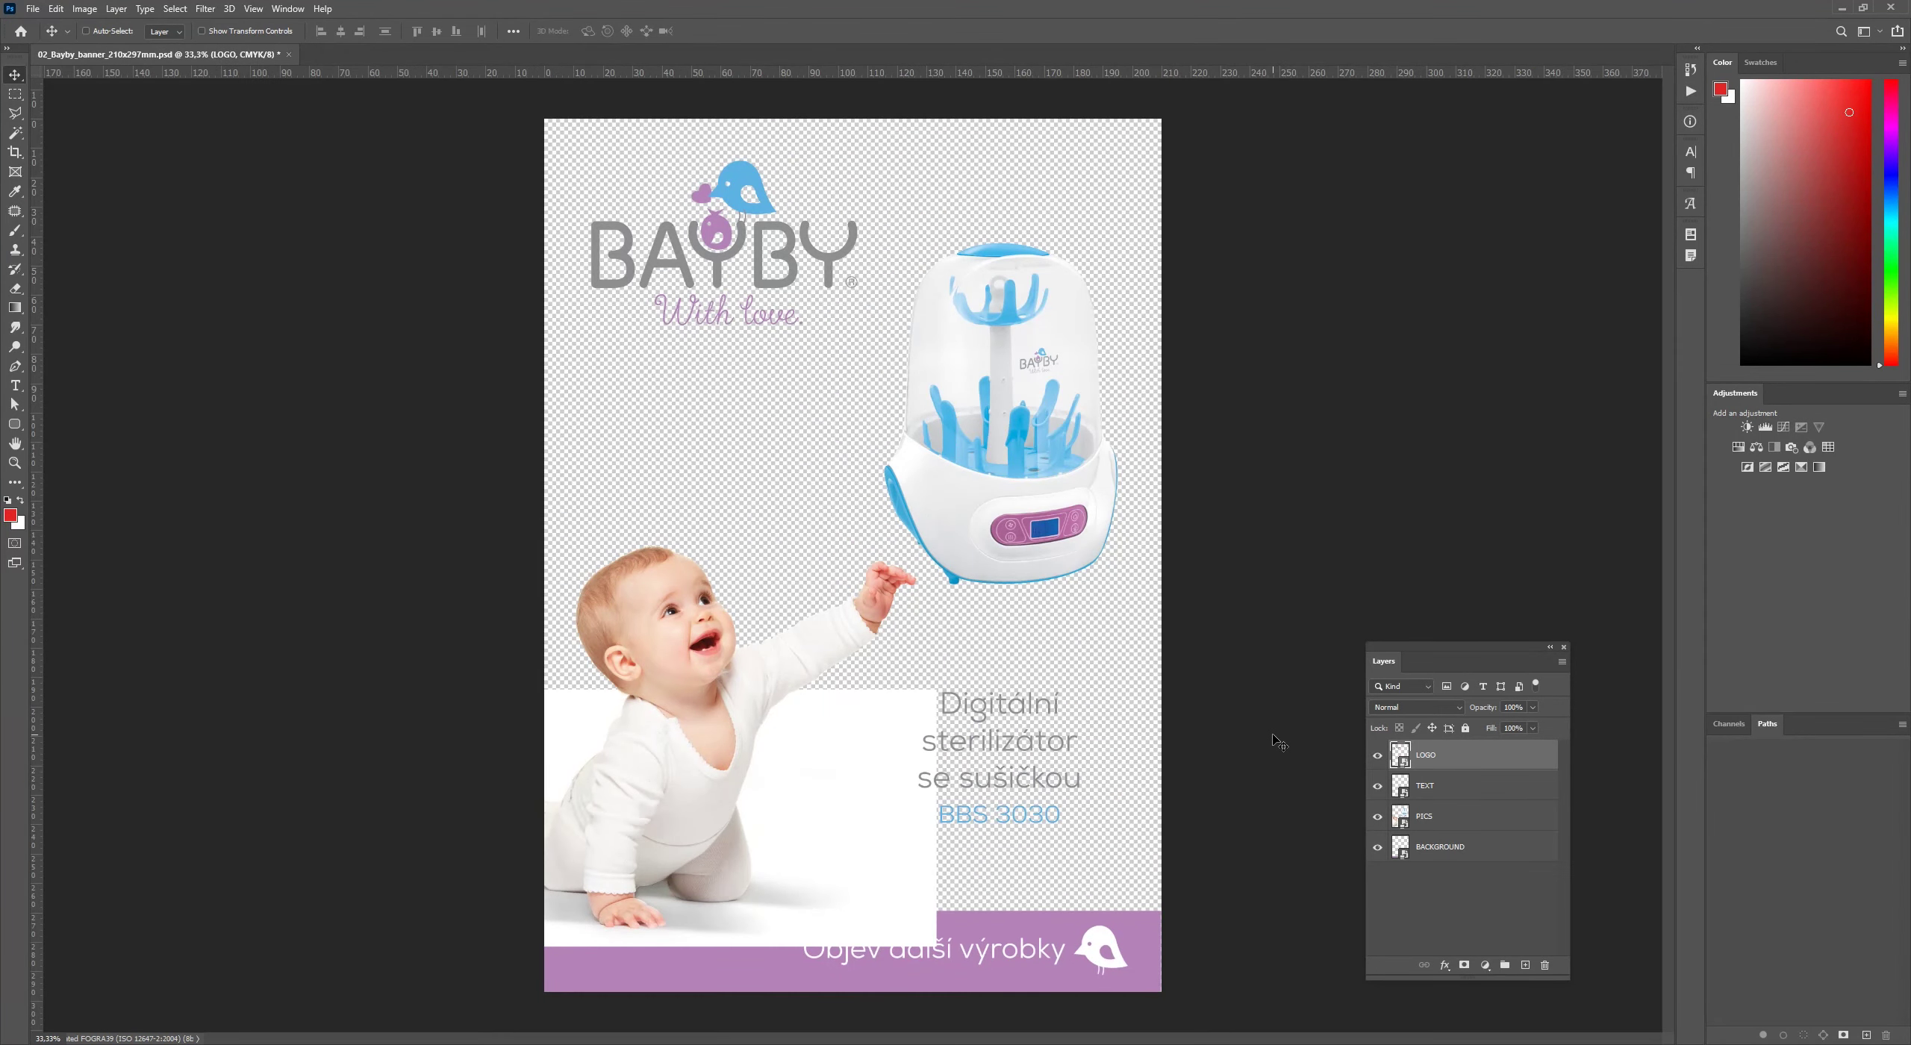
- Close the banner PSD without saving and return to InDesign
key(ctrl+w)
key(Tab)
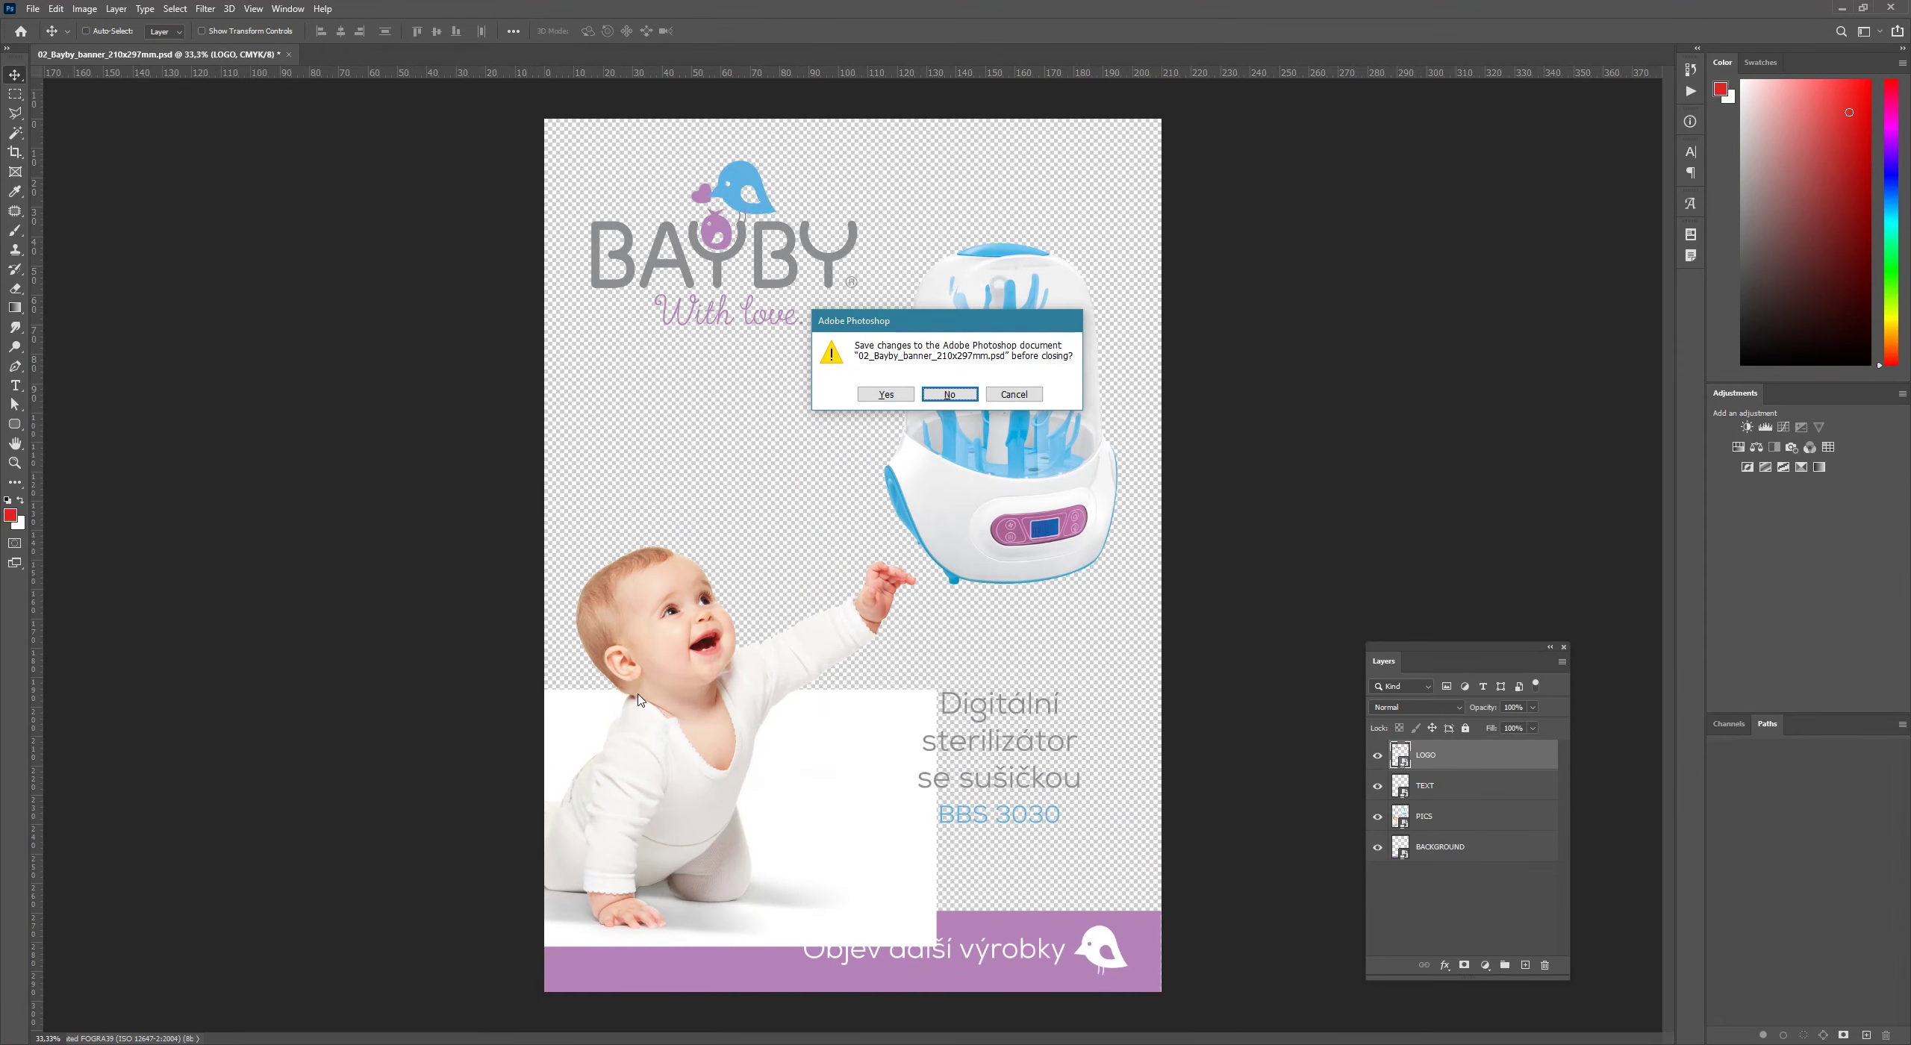
key(Return)
key(alt+Tab)
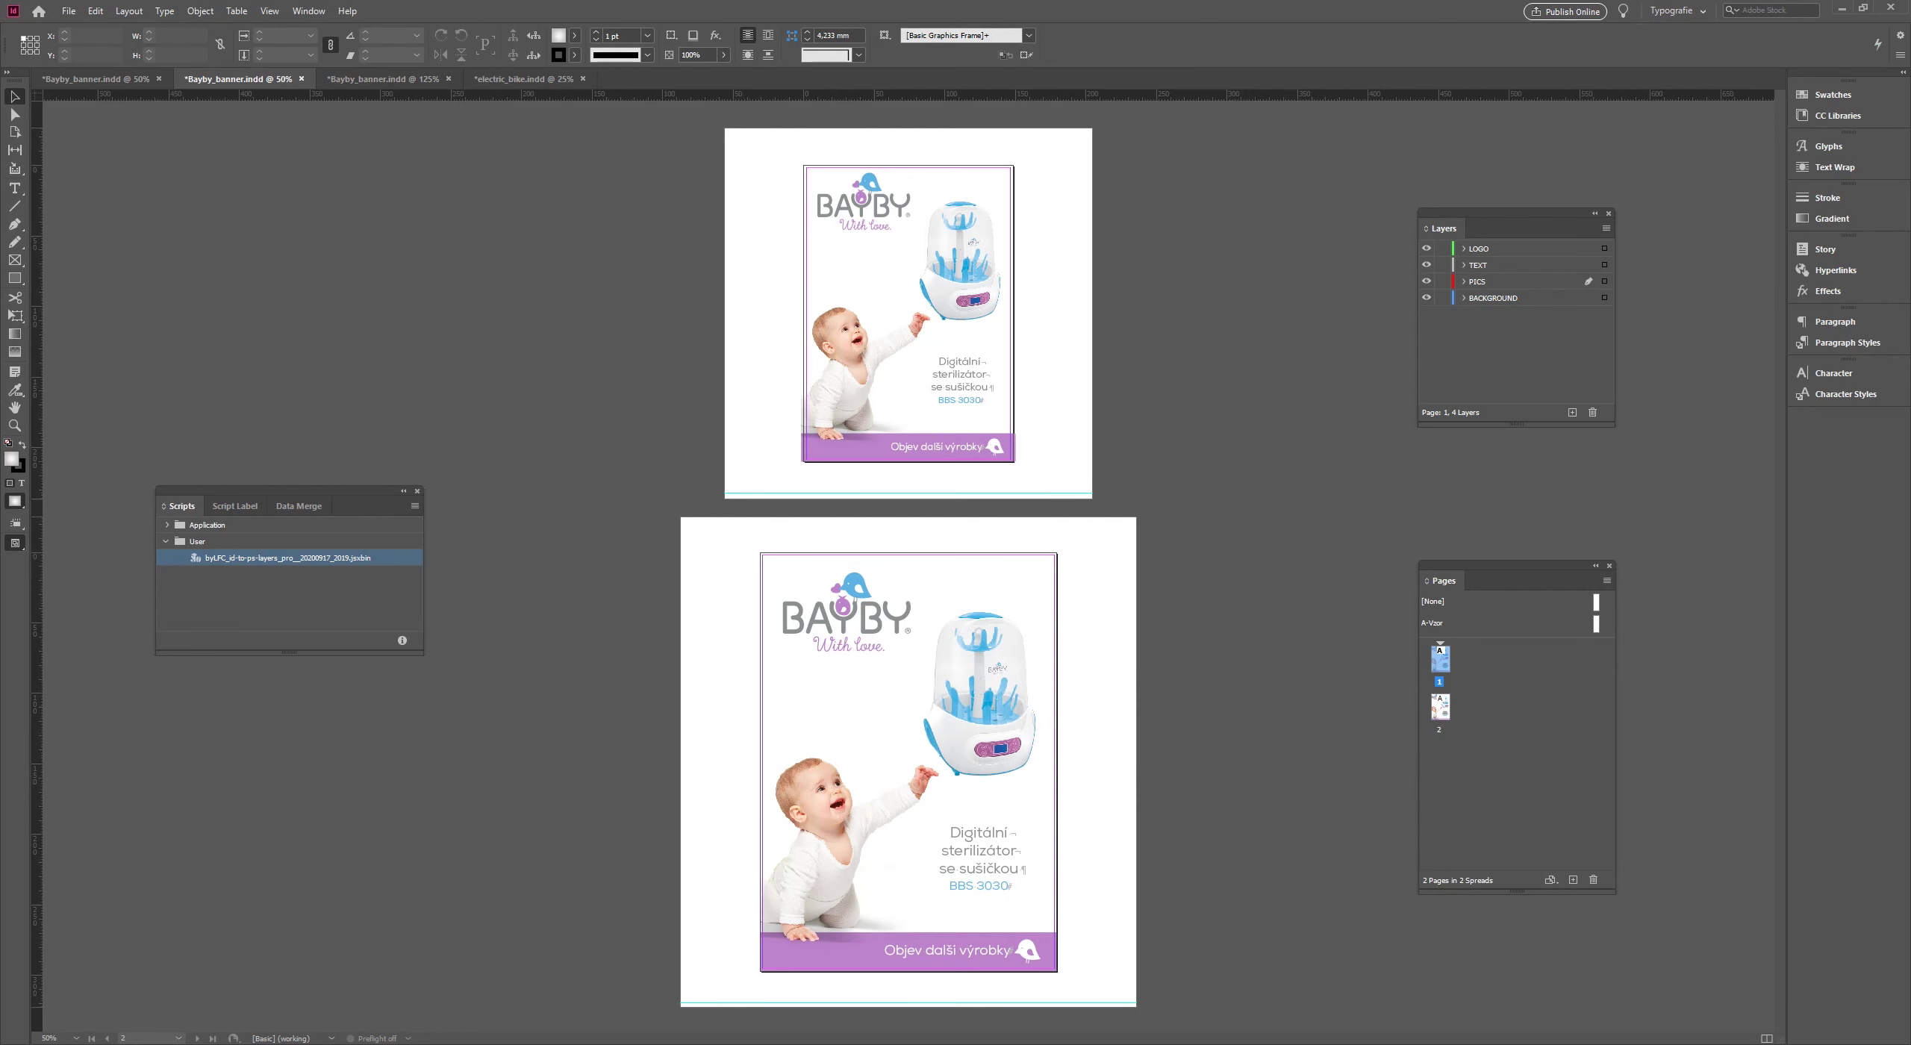
- Switch to the tall banner document and toggle the PICS, TEXT and LOGO layers off and on
click(380, 78)
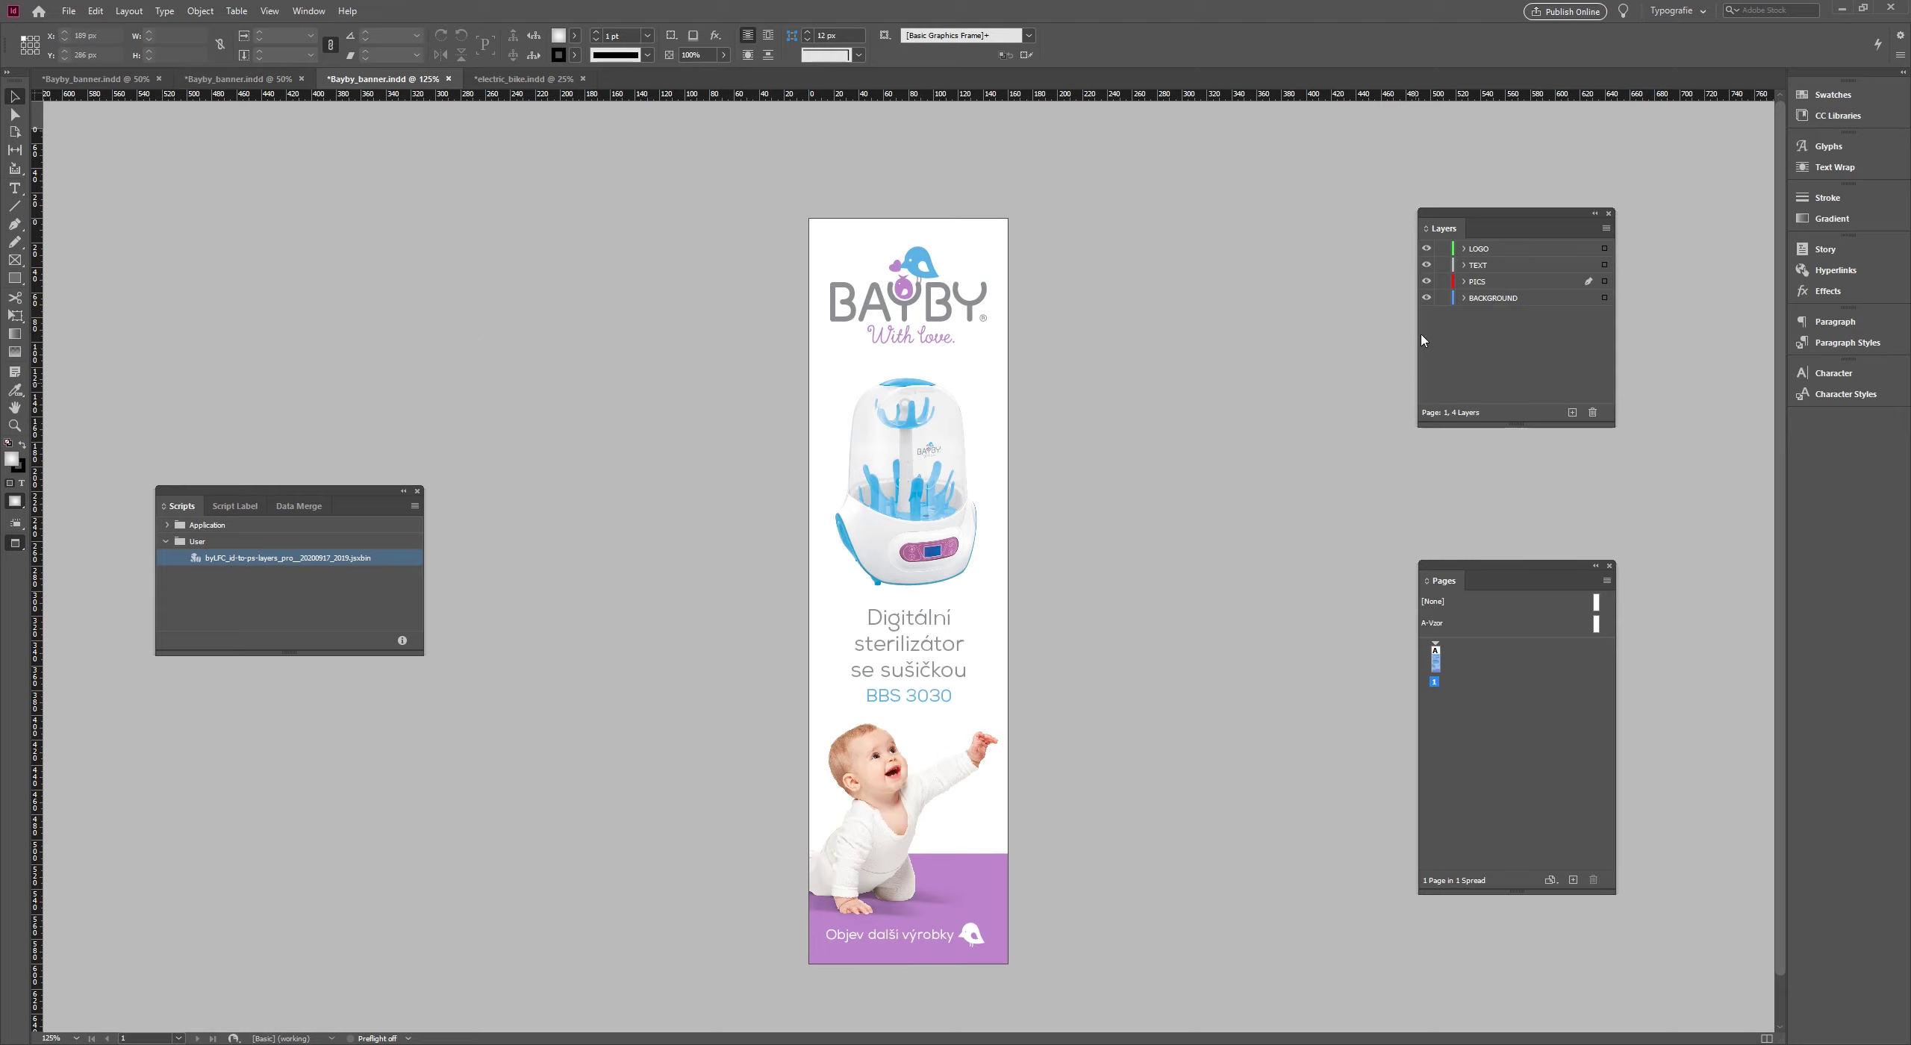
click(1425, 282)
click(1426, 282)
click(1425, 265)
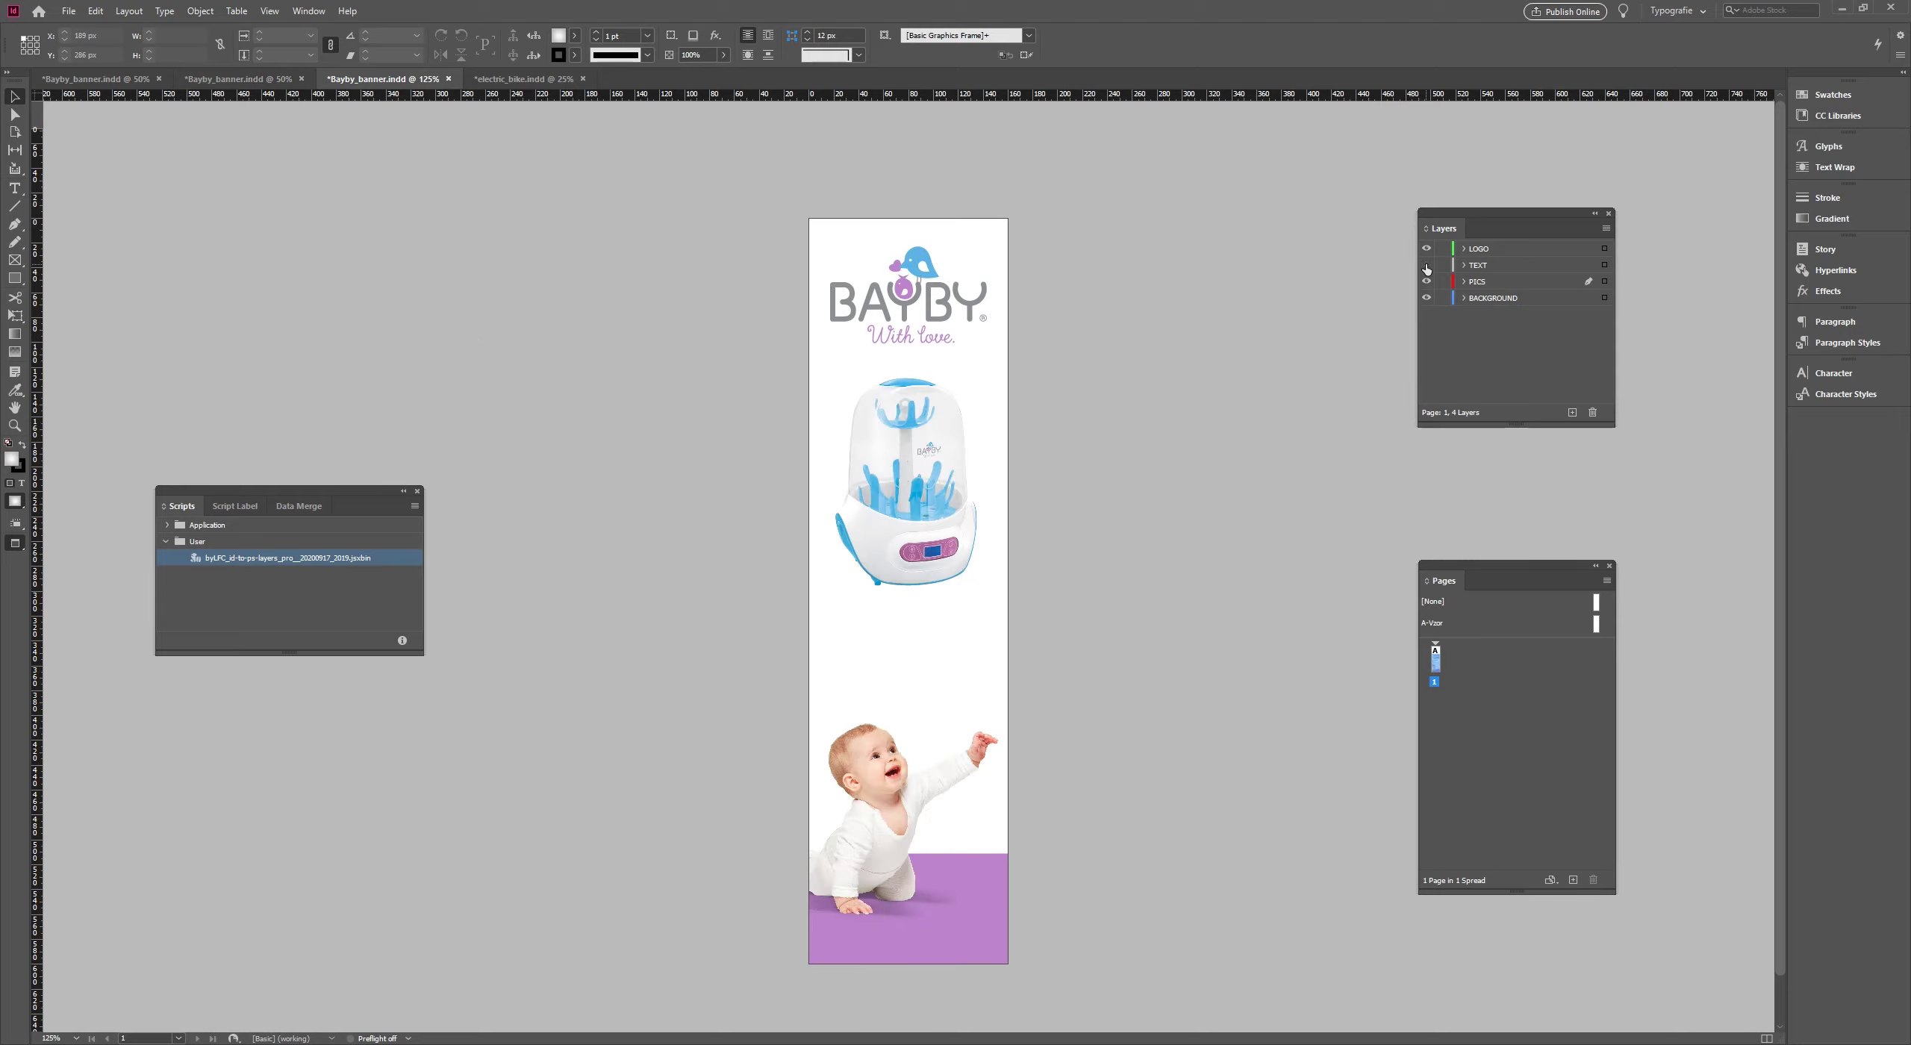
click(1426, 263)
click(1426, 249)
click(1426, 249)
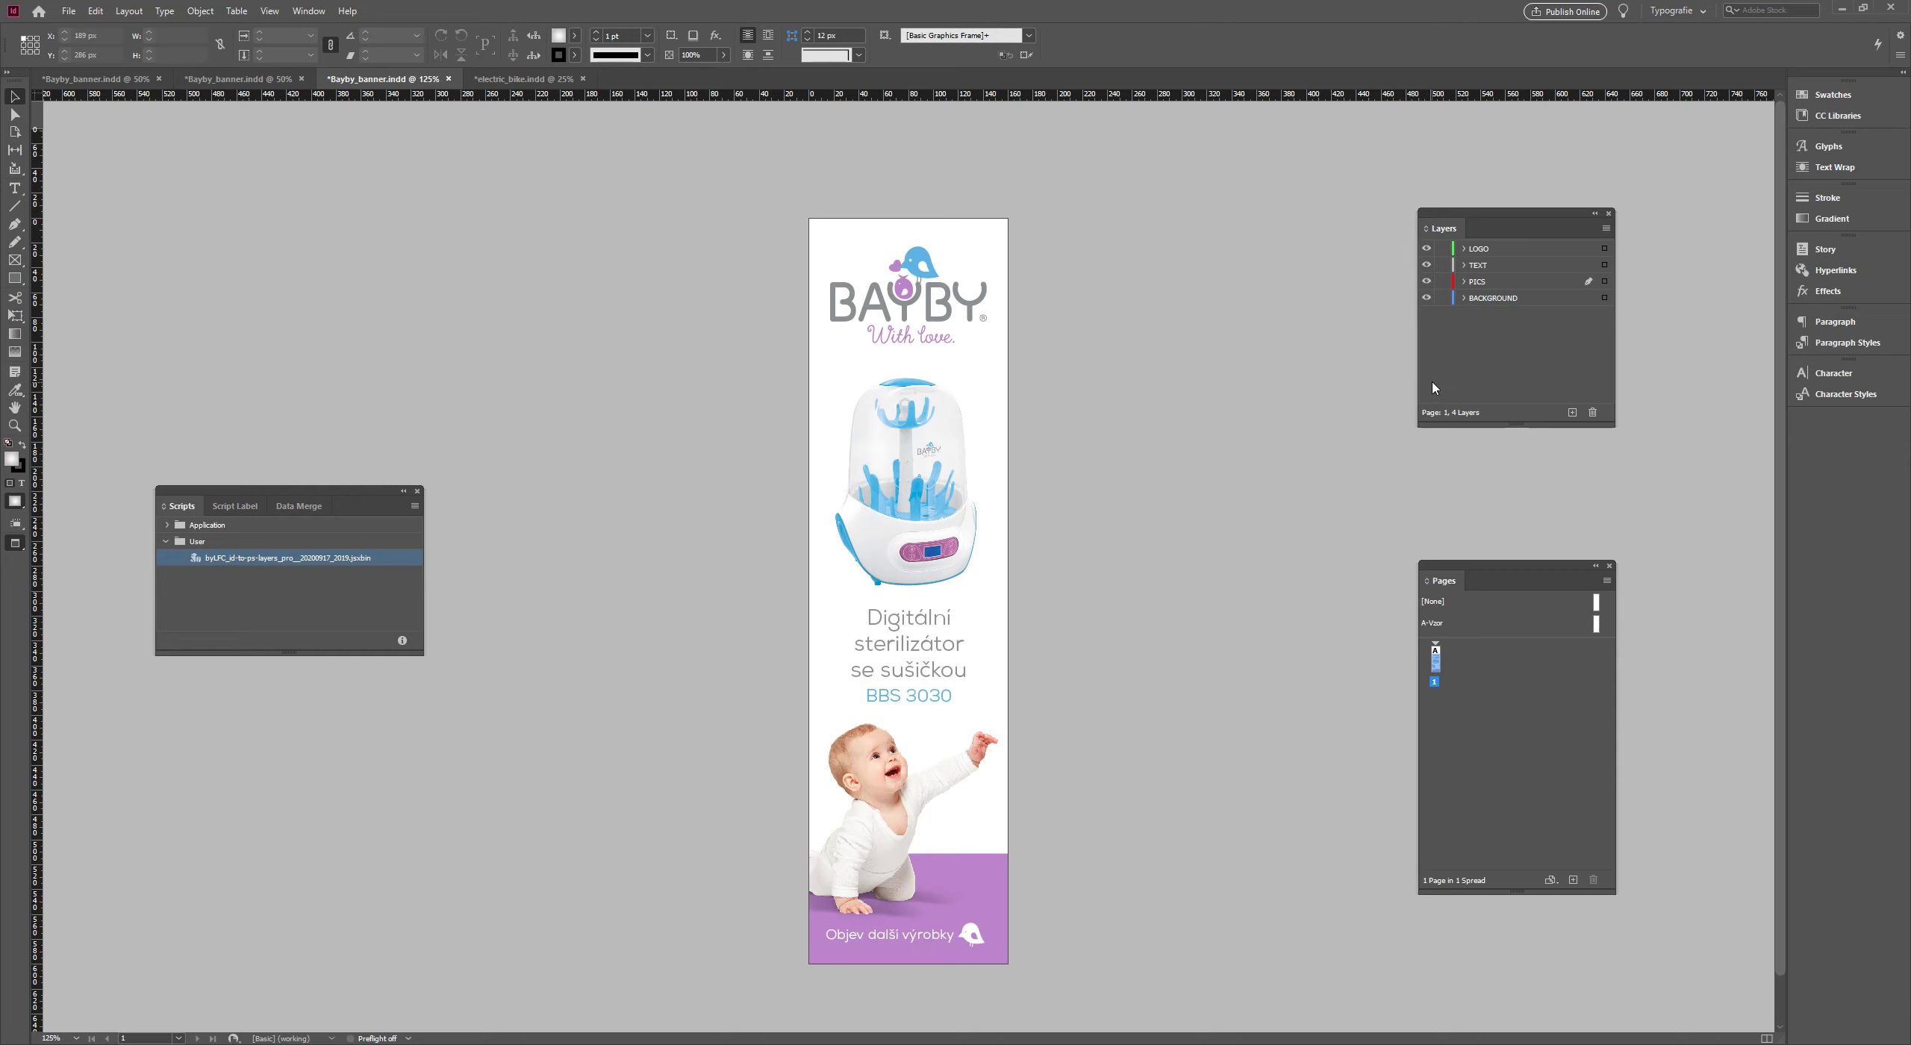
- Inspect the purple bottom bar's effects and Normal blending, then cancel leaving it unchanged
drag(925, 885, 1018, 874)
key(ctrl+z)
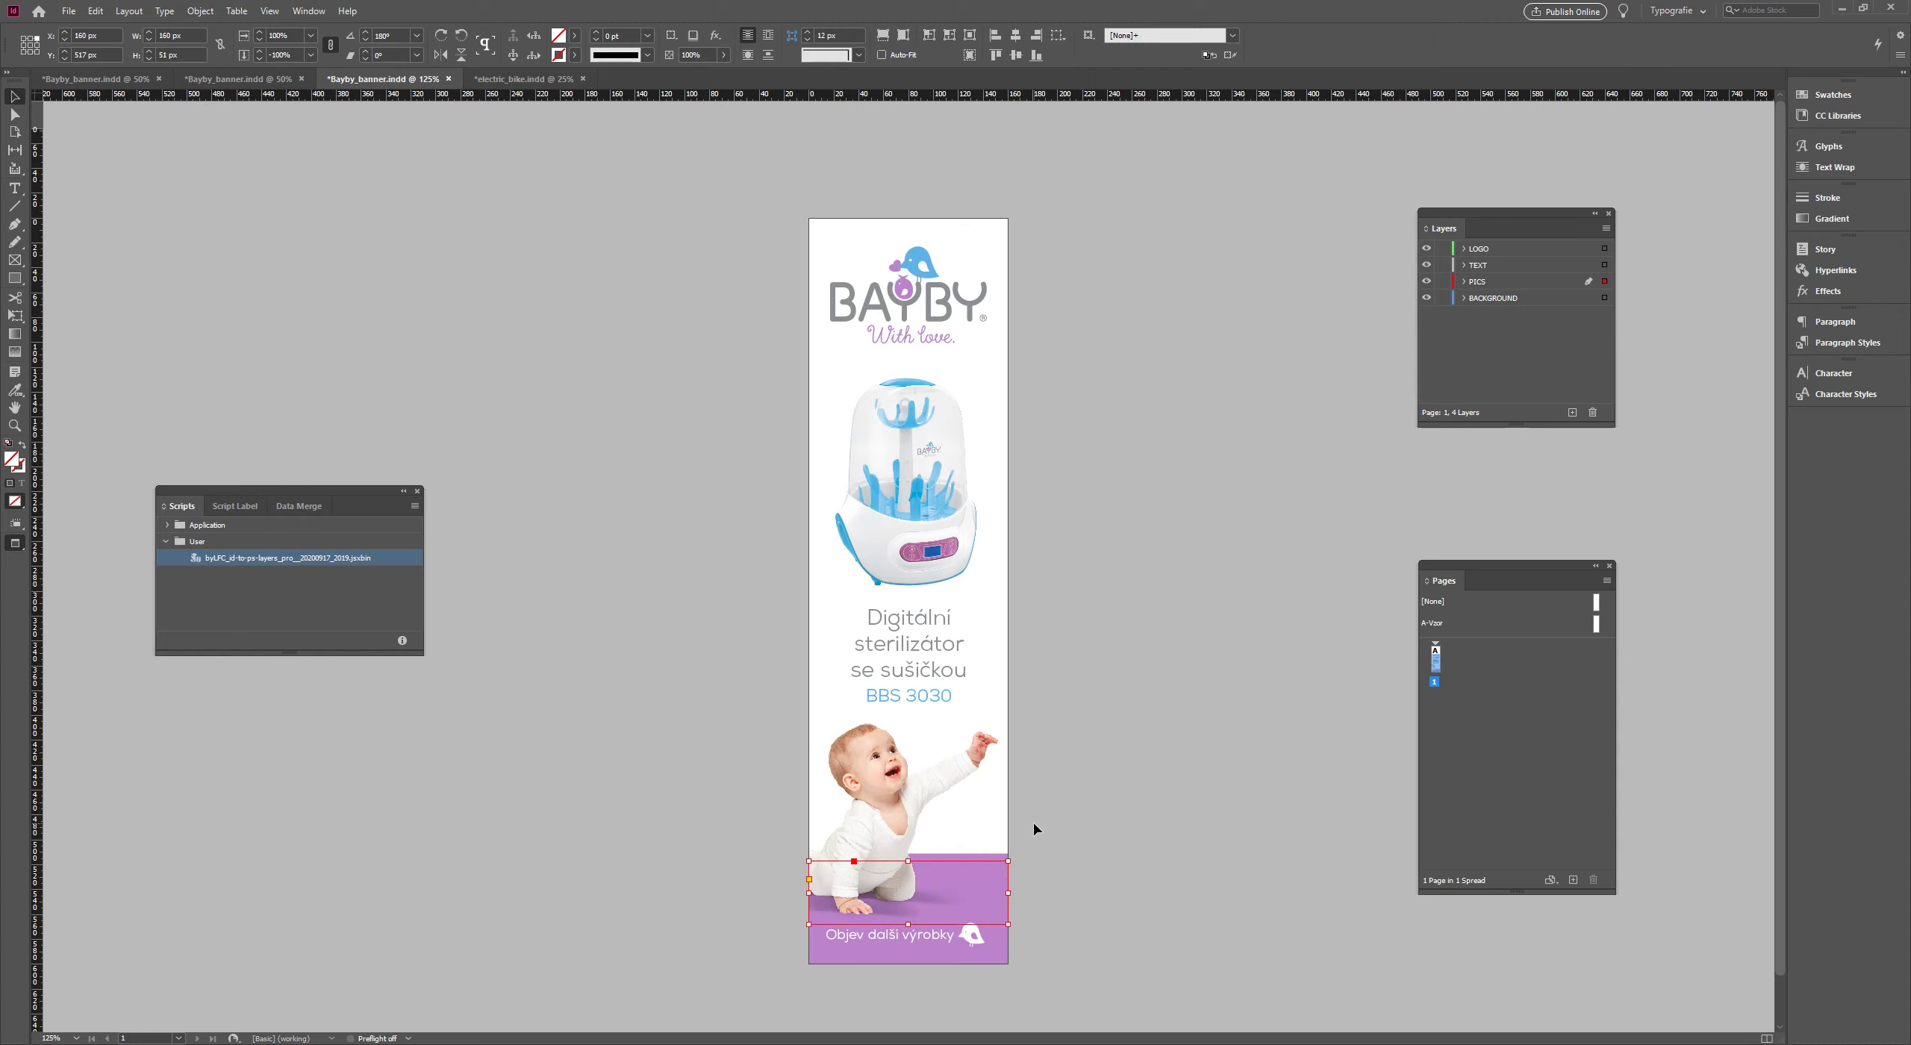
key(ctrl+alt+m)
click(727, 438)
click(740, 422)
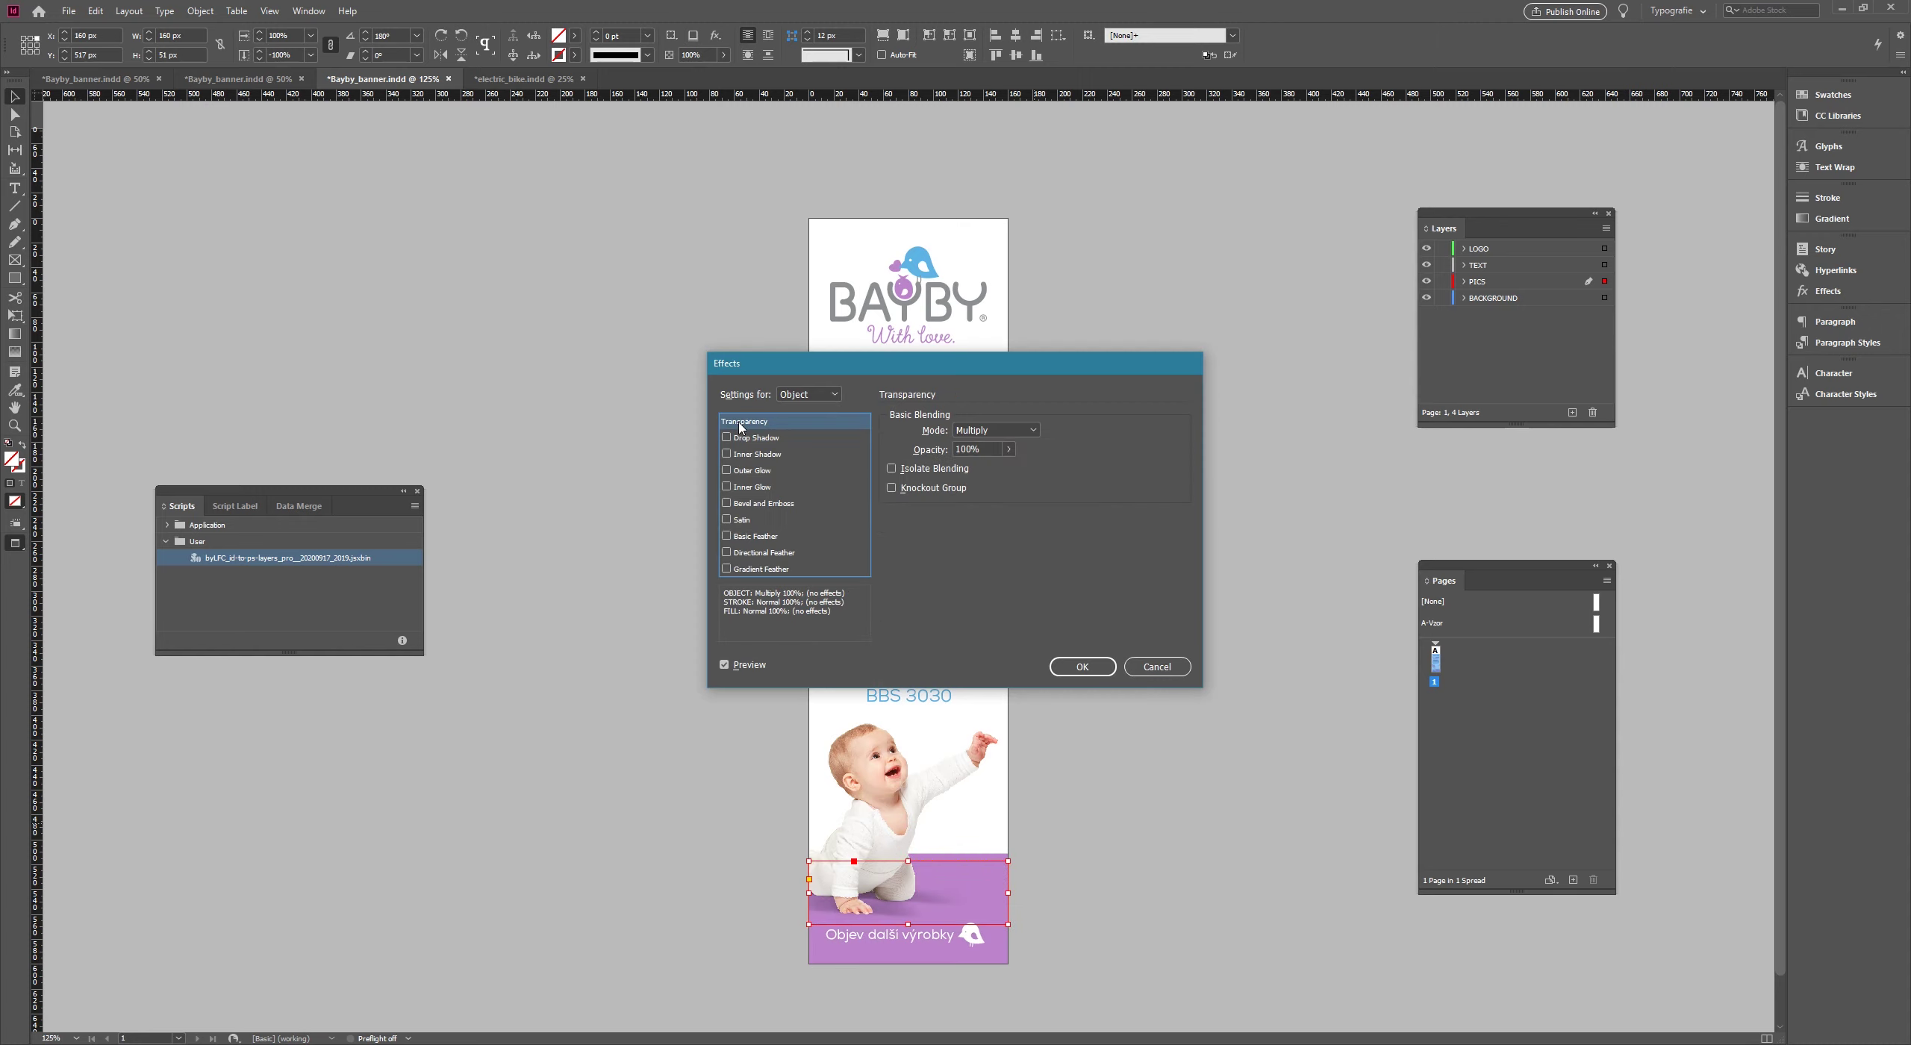
click(964, 432)
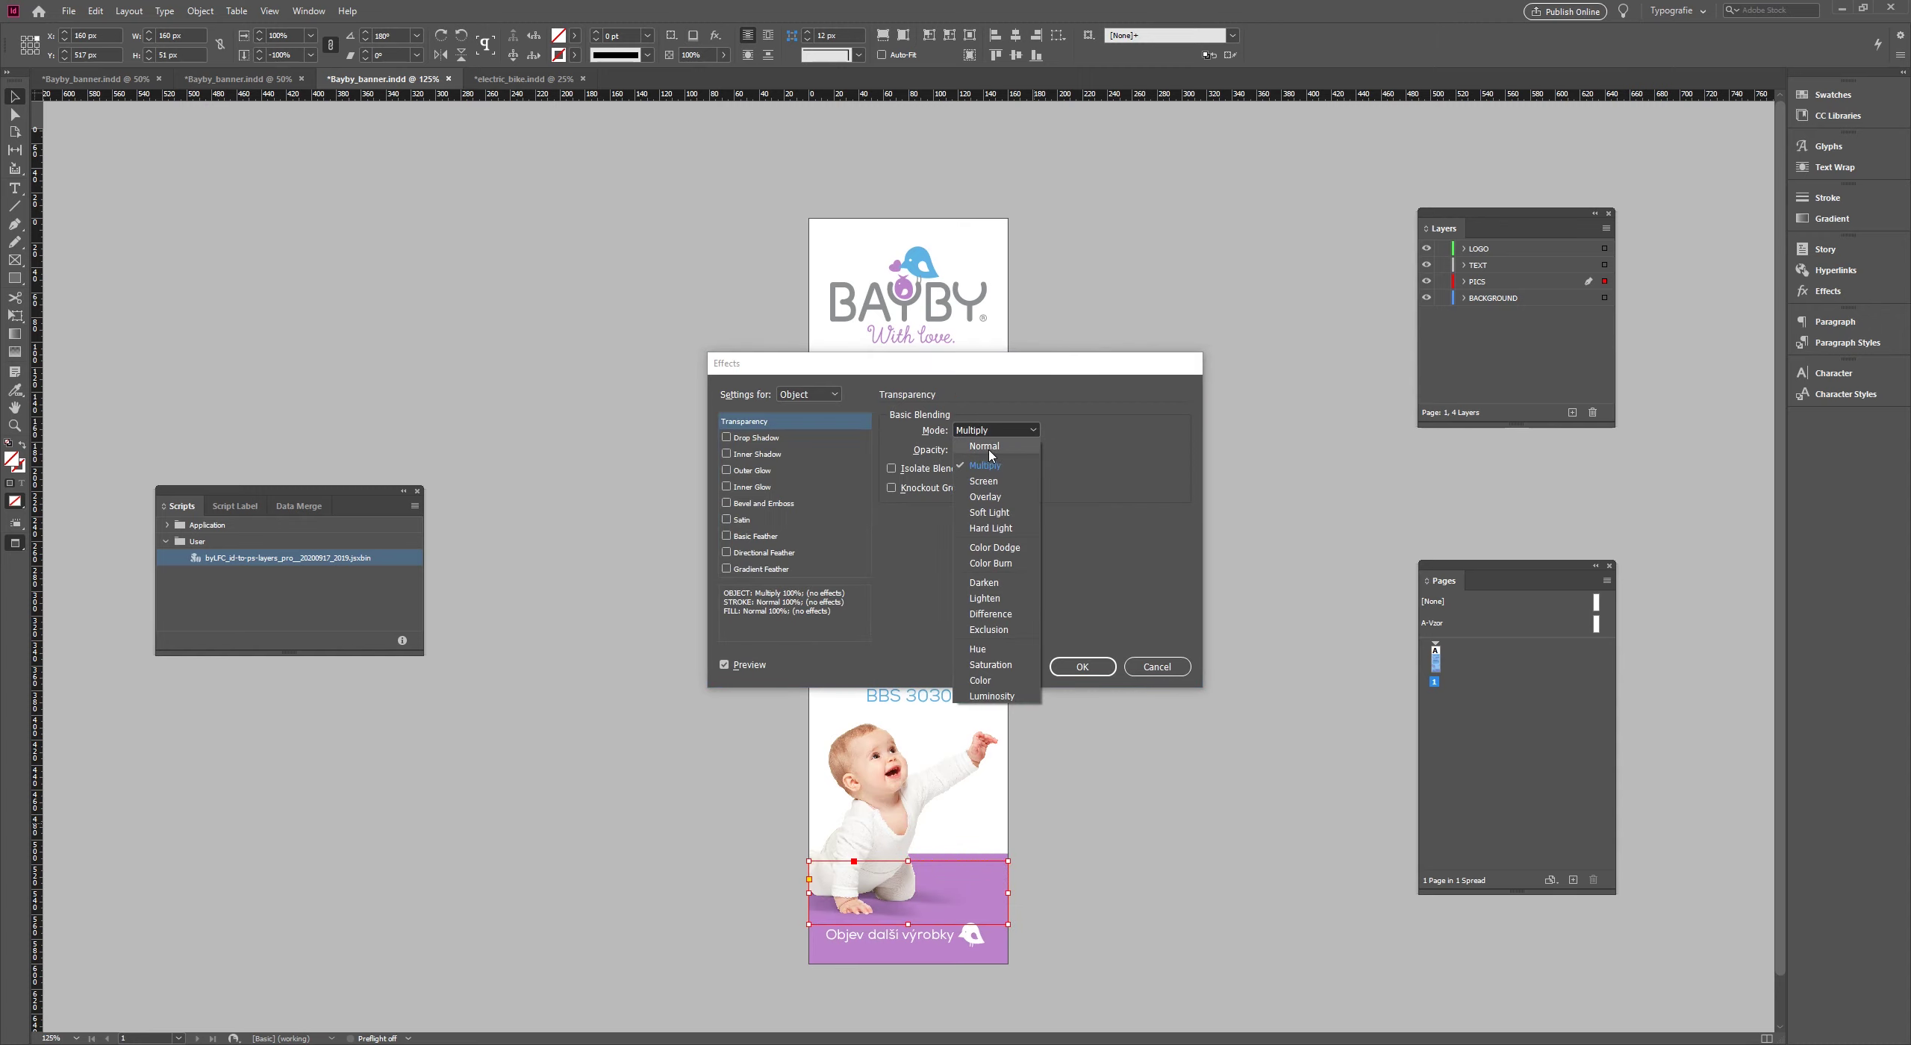
click(983, 446)
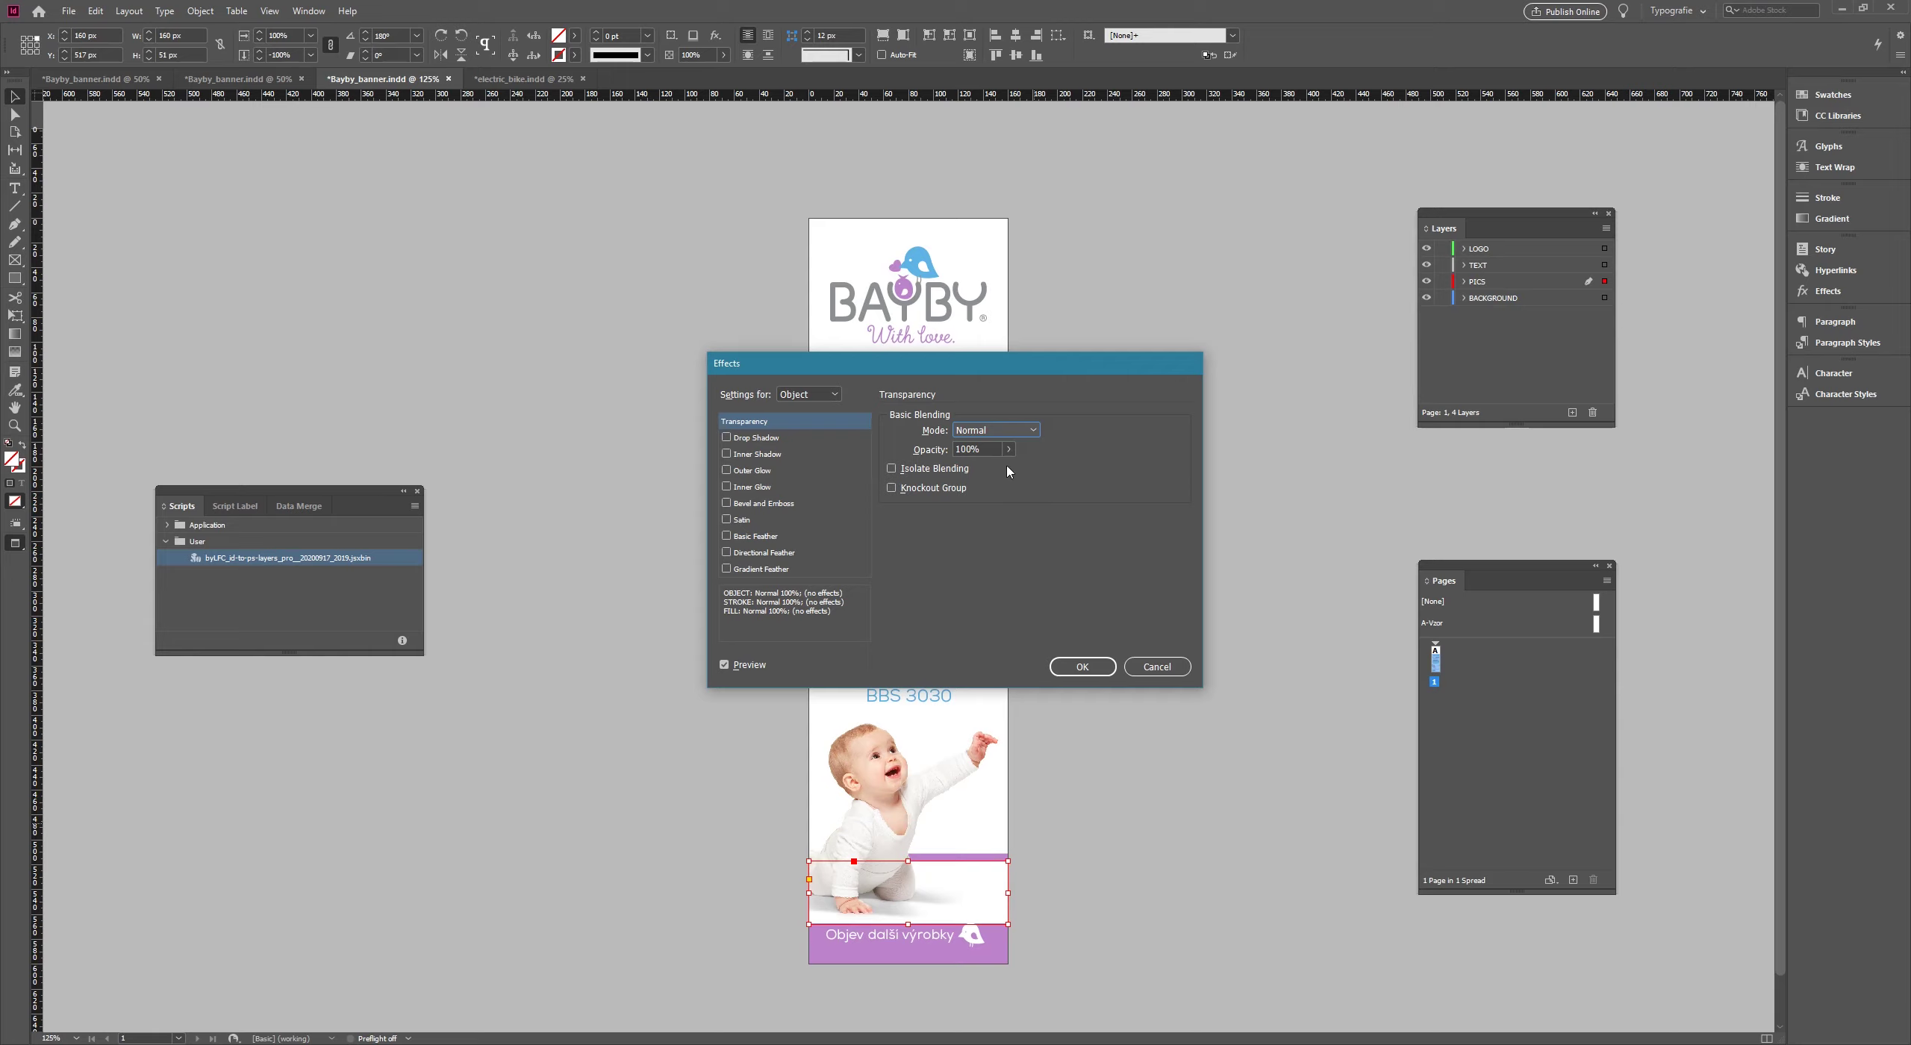
click(1158, 667)
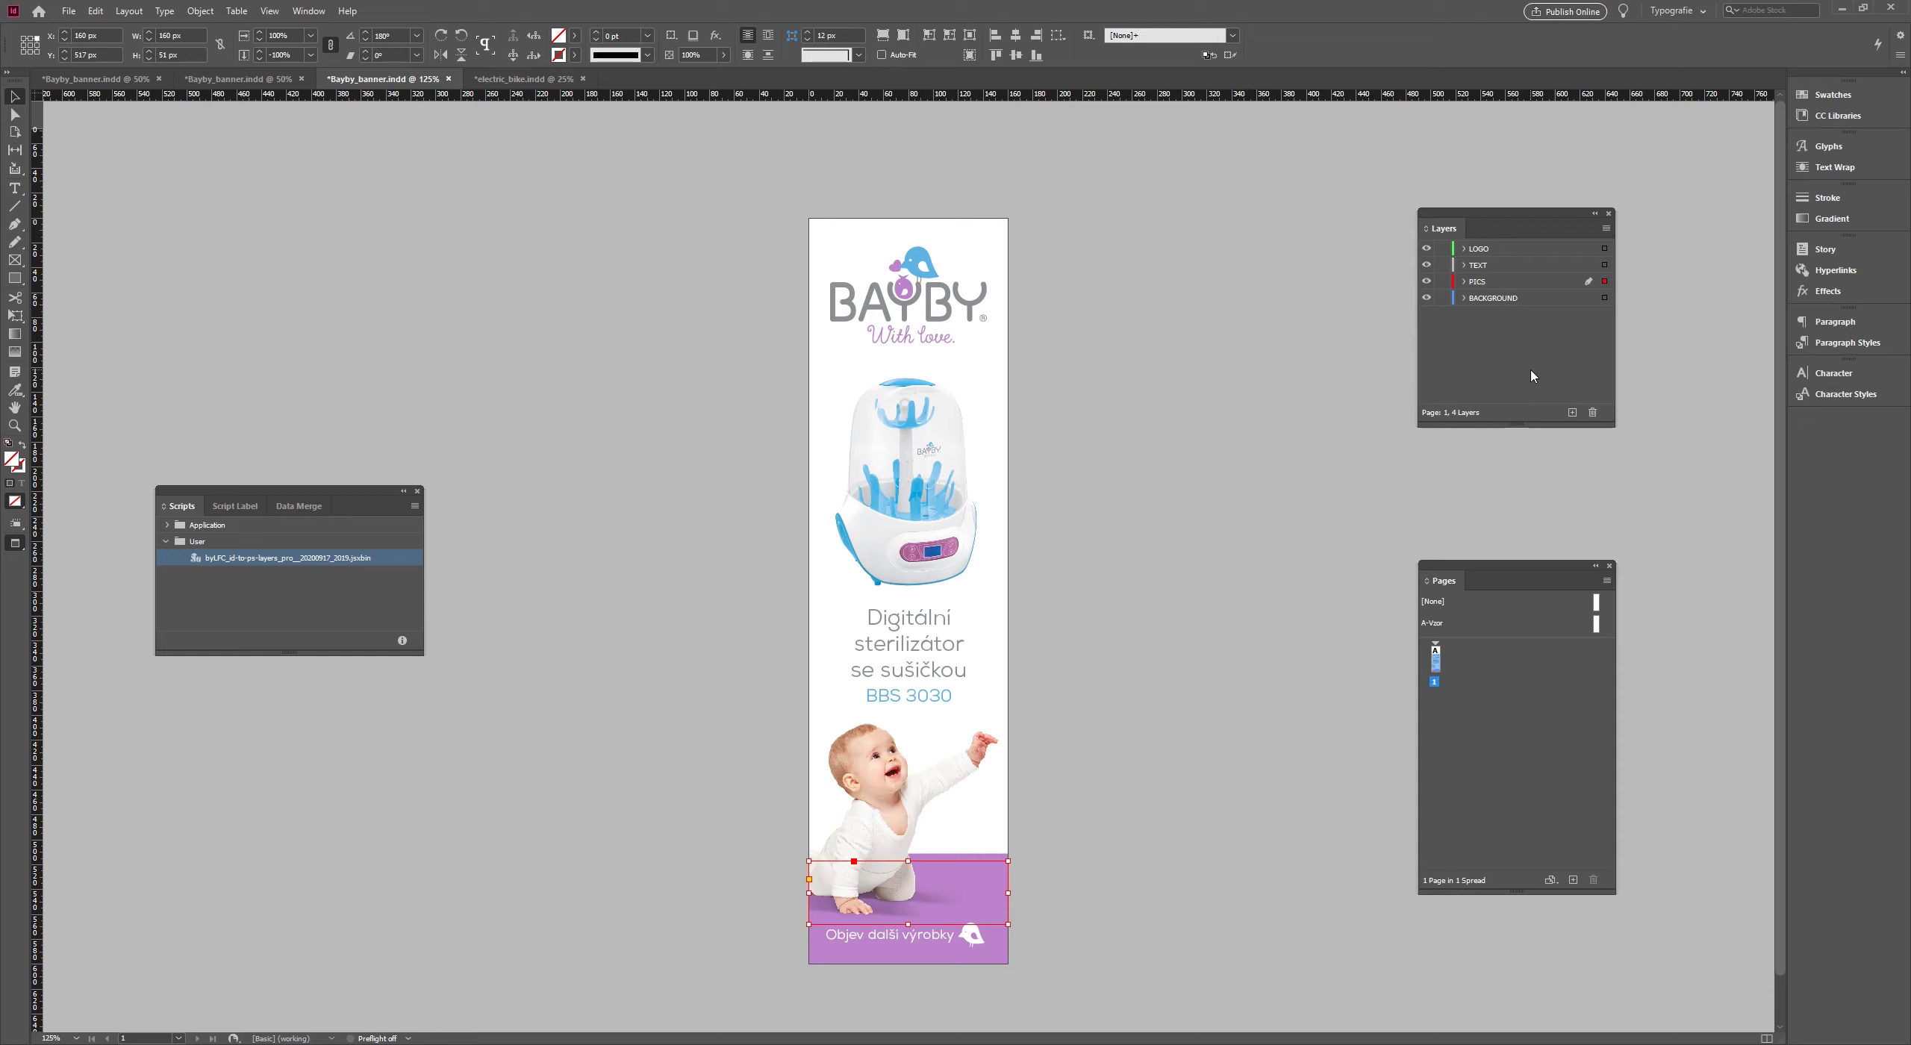
- Create a MULTIPLY layer, move the purple rectangle onto it, and run the export script with defaults
alt+click(1572, 412)
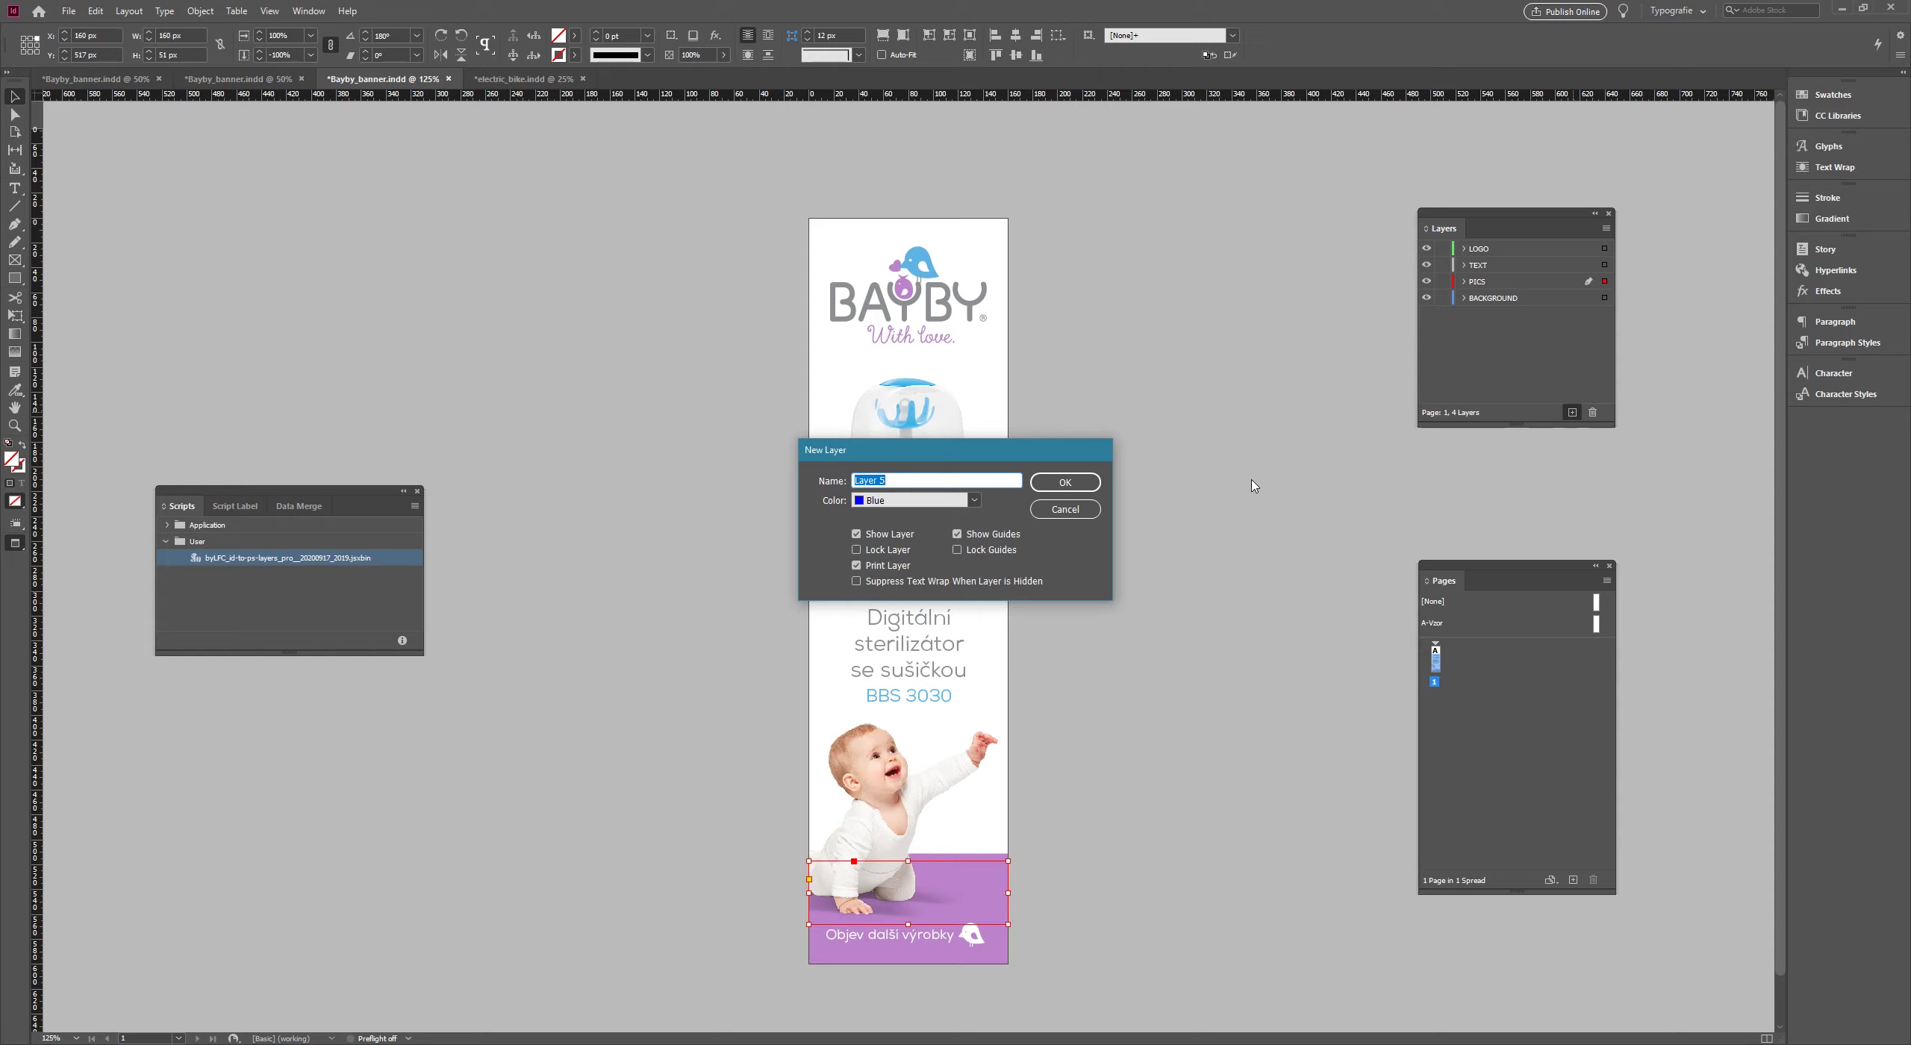
text(MULTIPLY)
click(1054, 489)
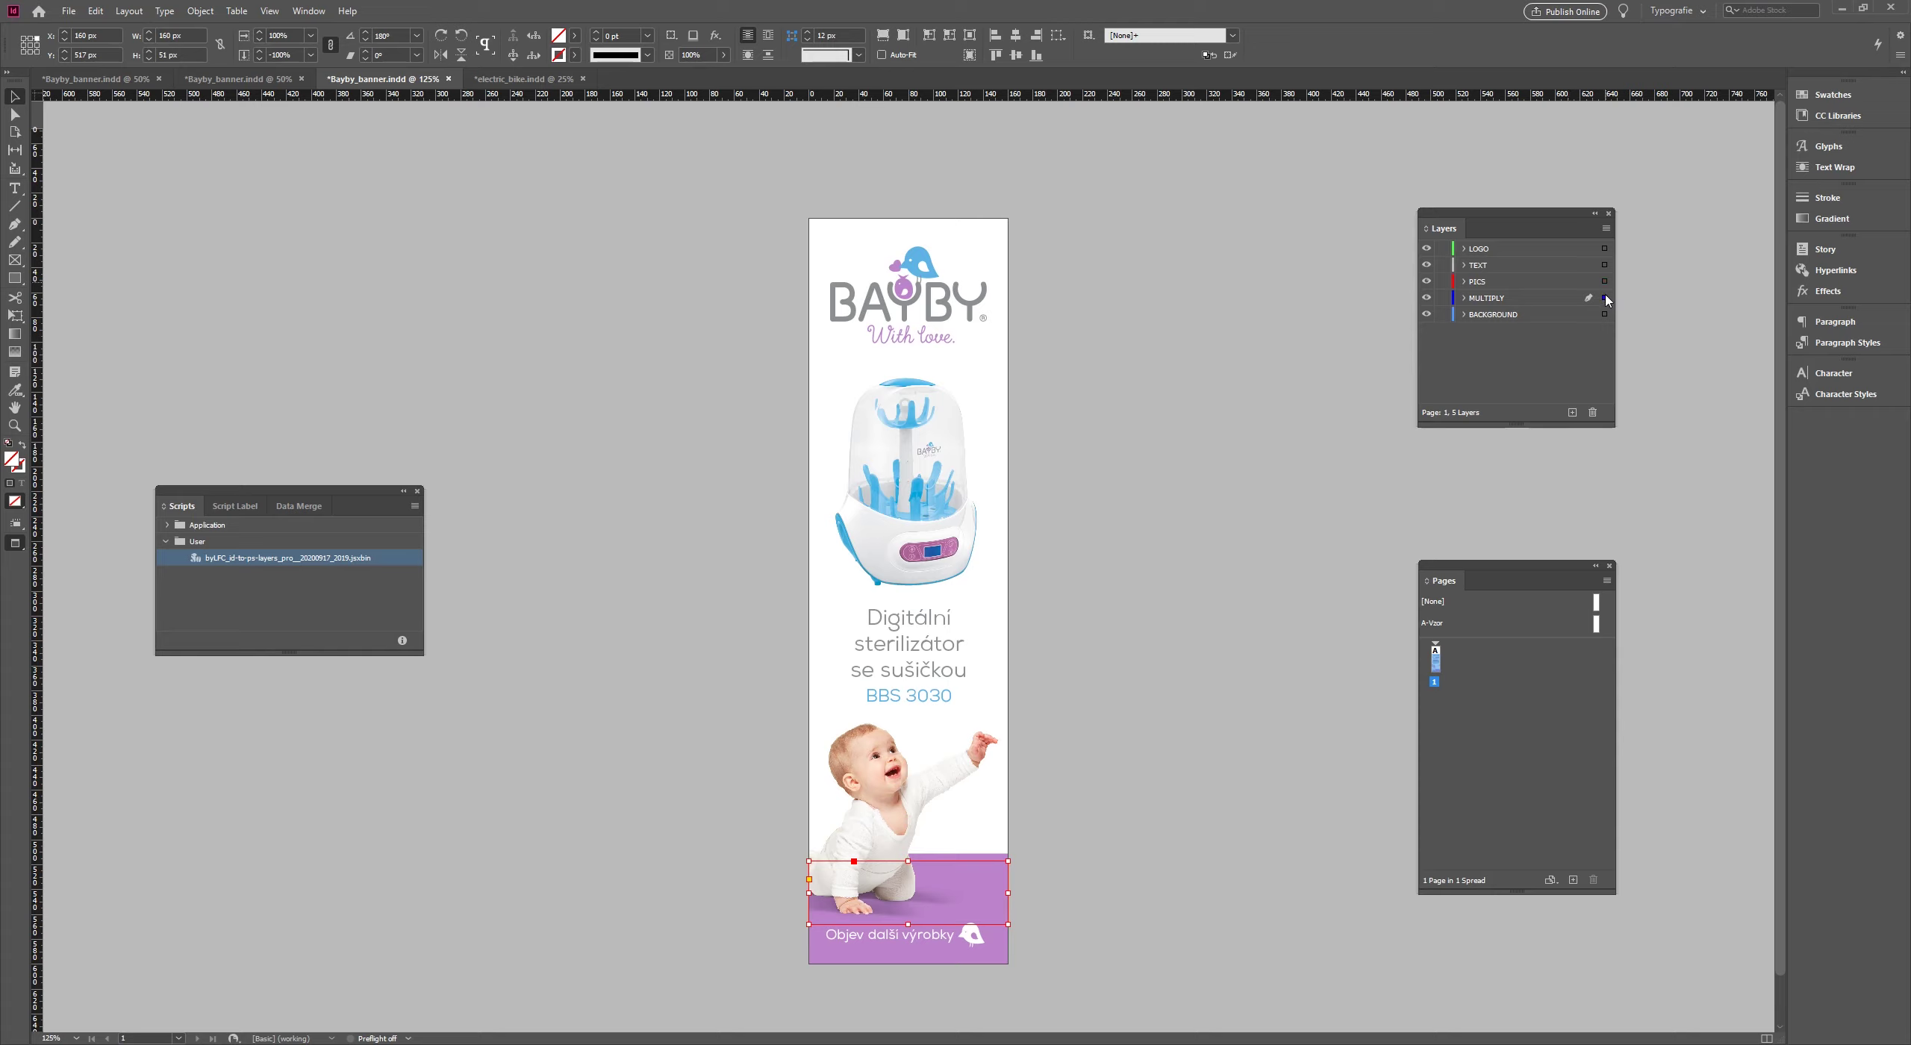
drag(1607, 300, 1605, 298)
double_click(265, 562)
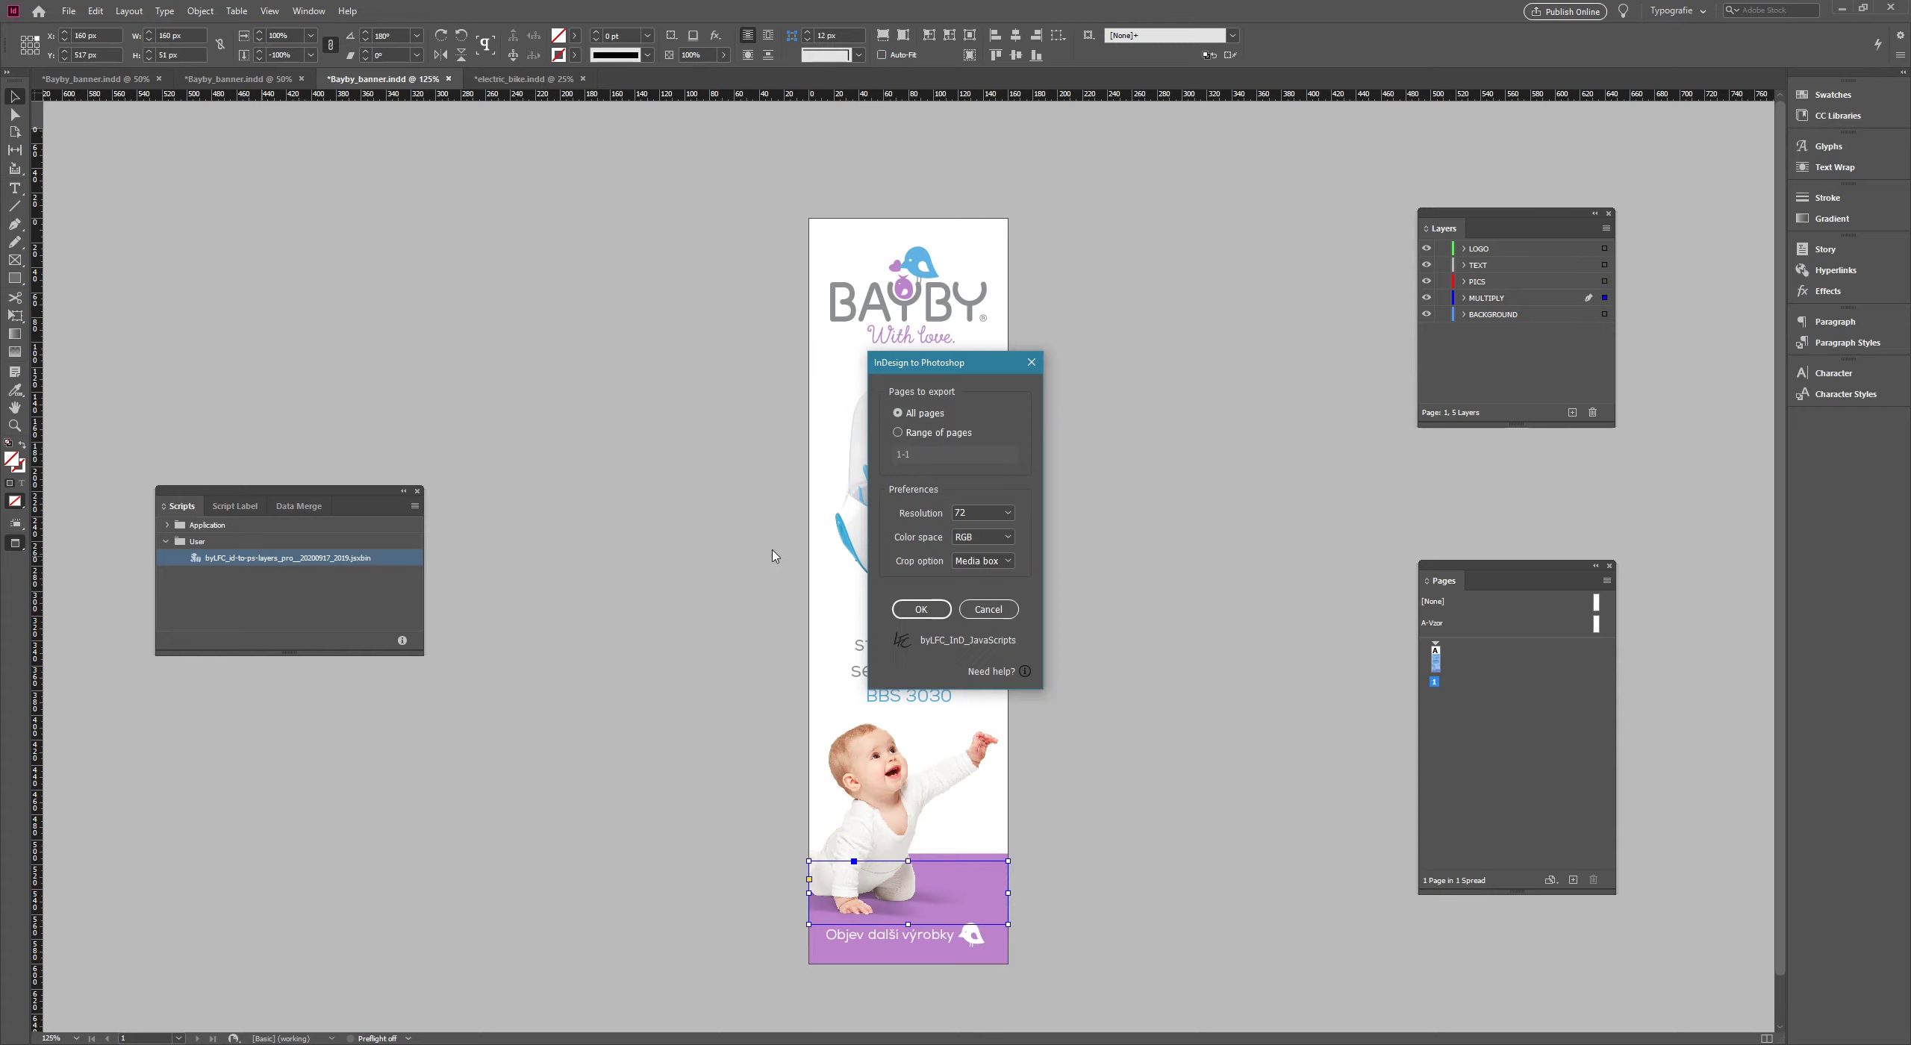
key(Return)
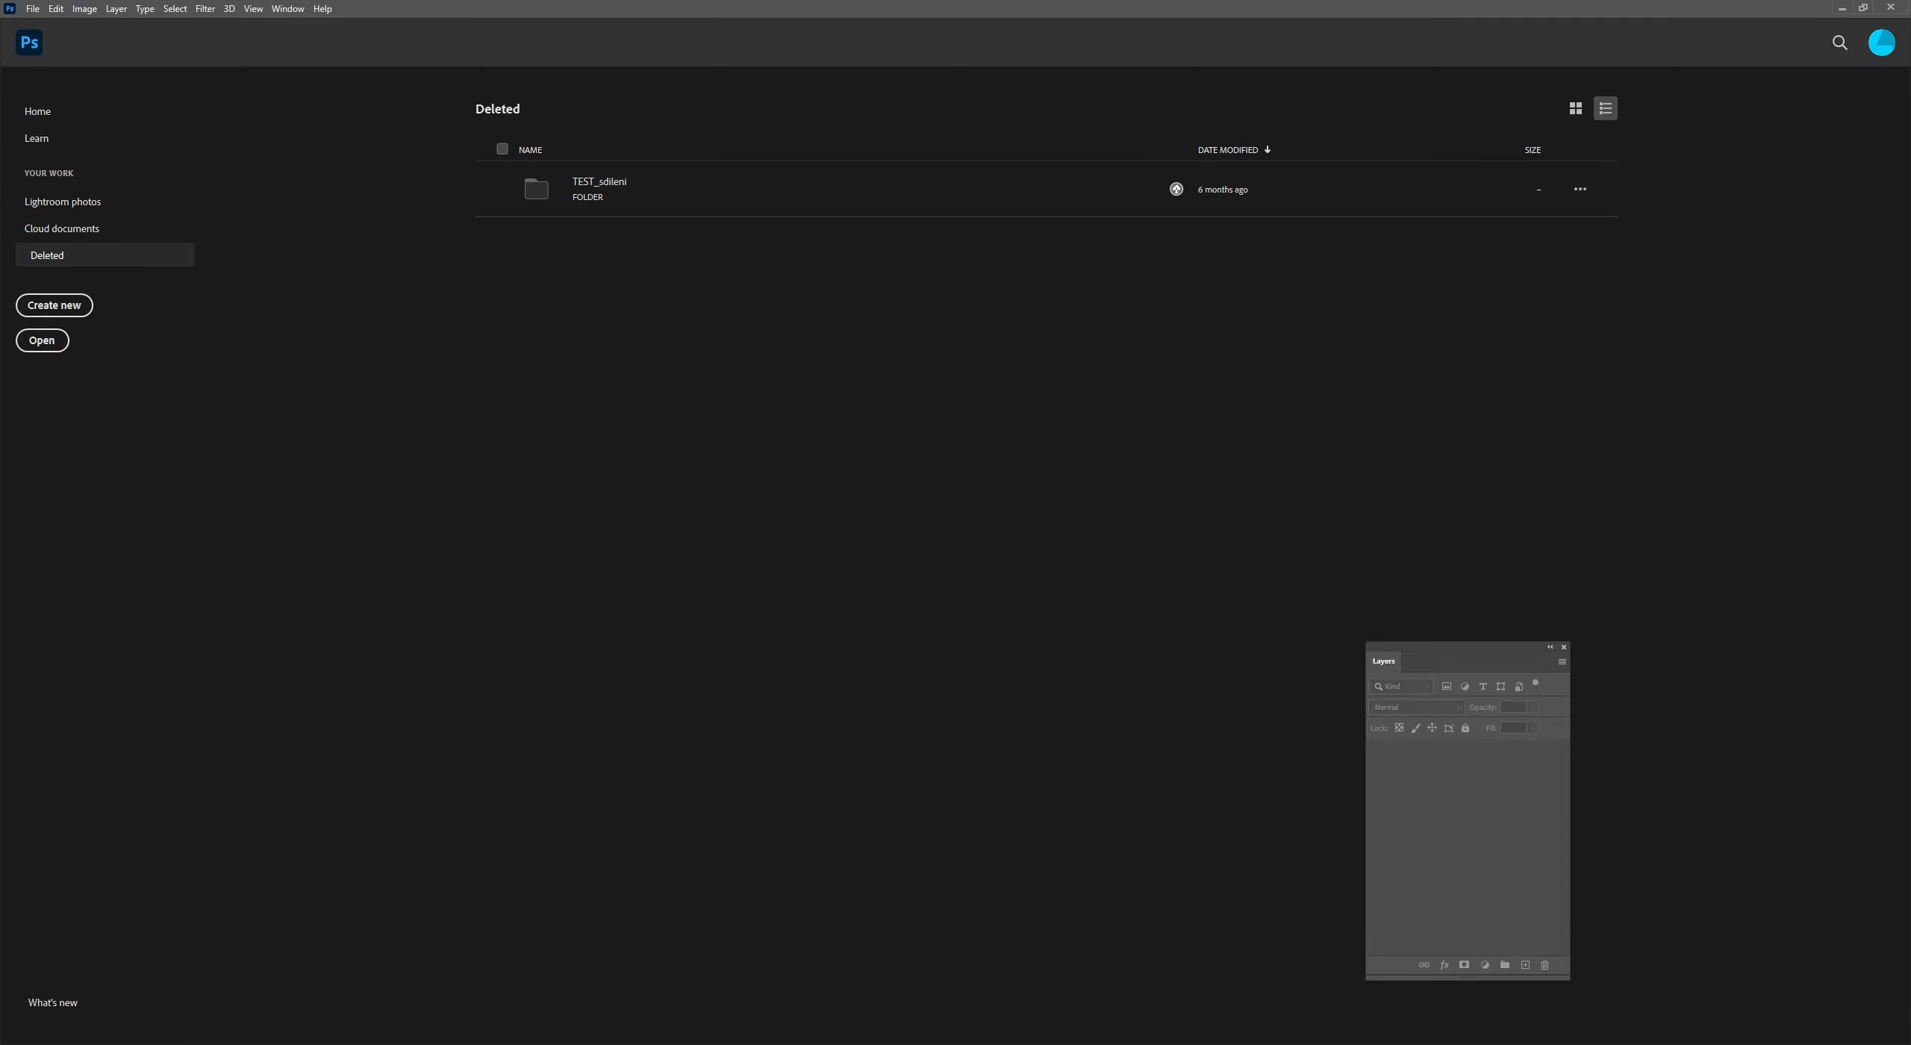
- Open the exported Bayby banner PSD in Photoshop and check the MULTIPLY layer's content
click(273, 981)
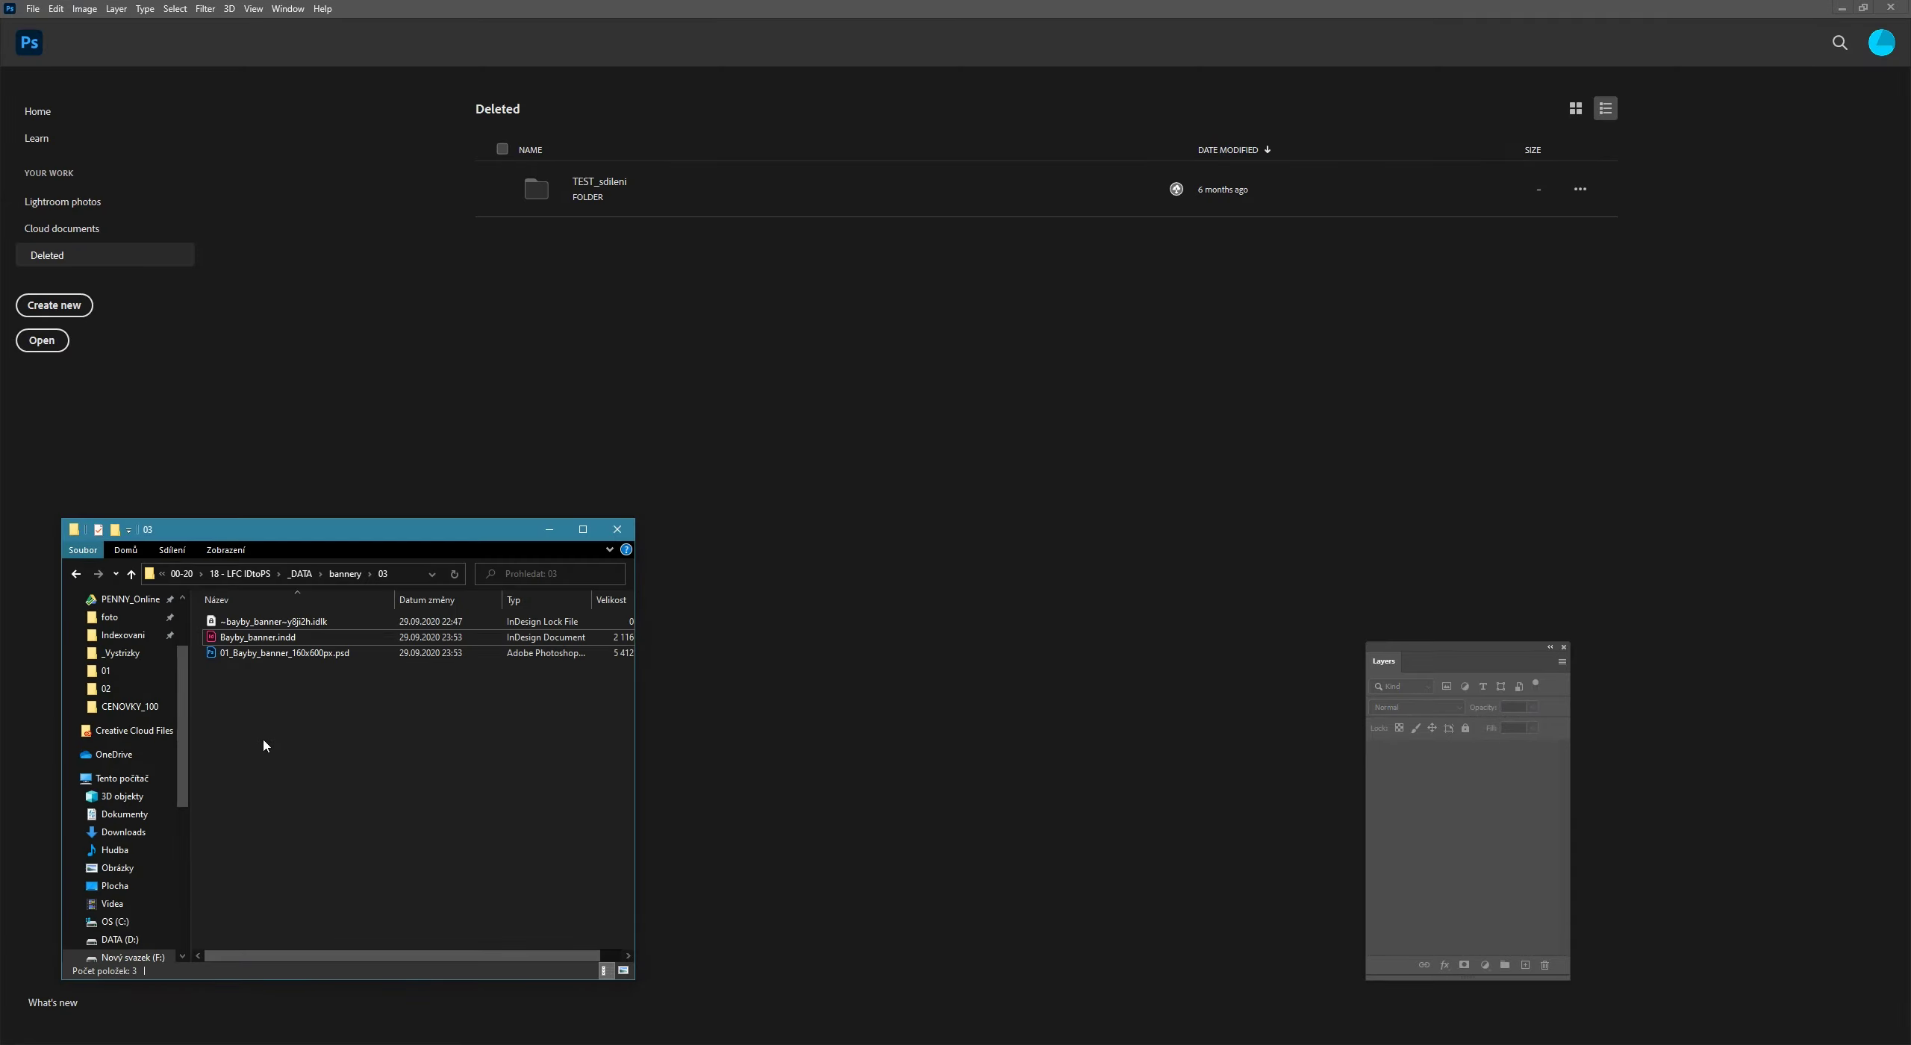
double_click(275, 654)
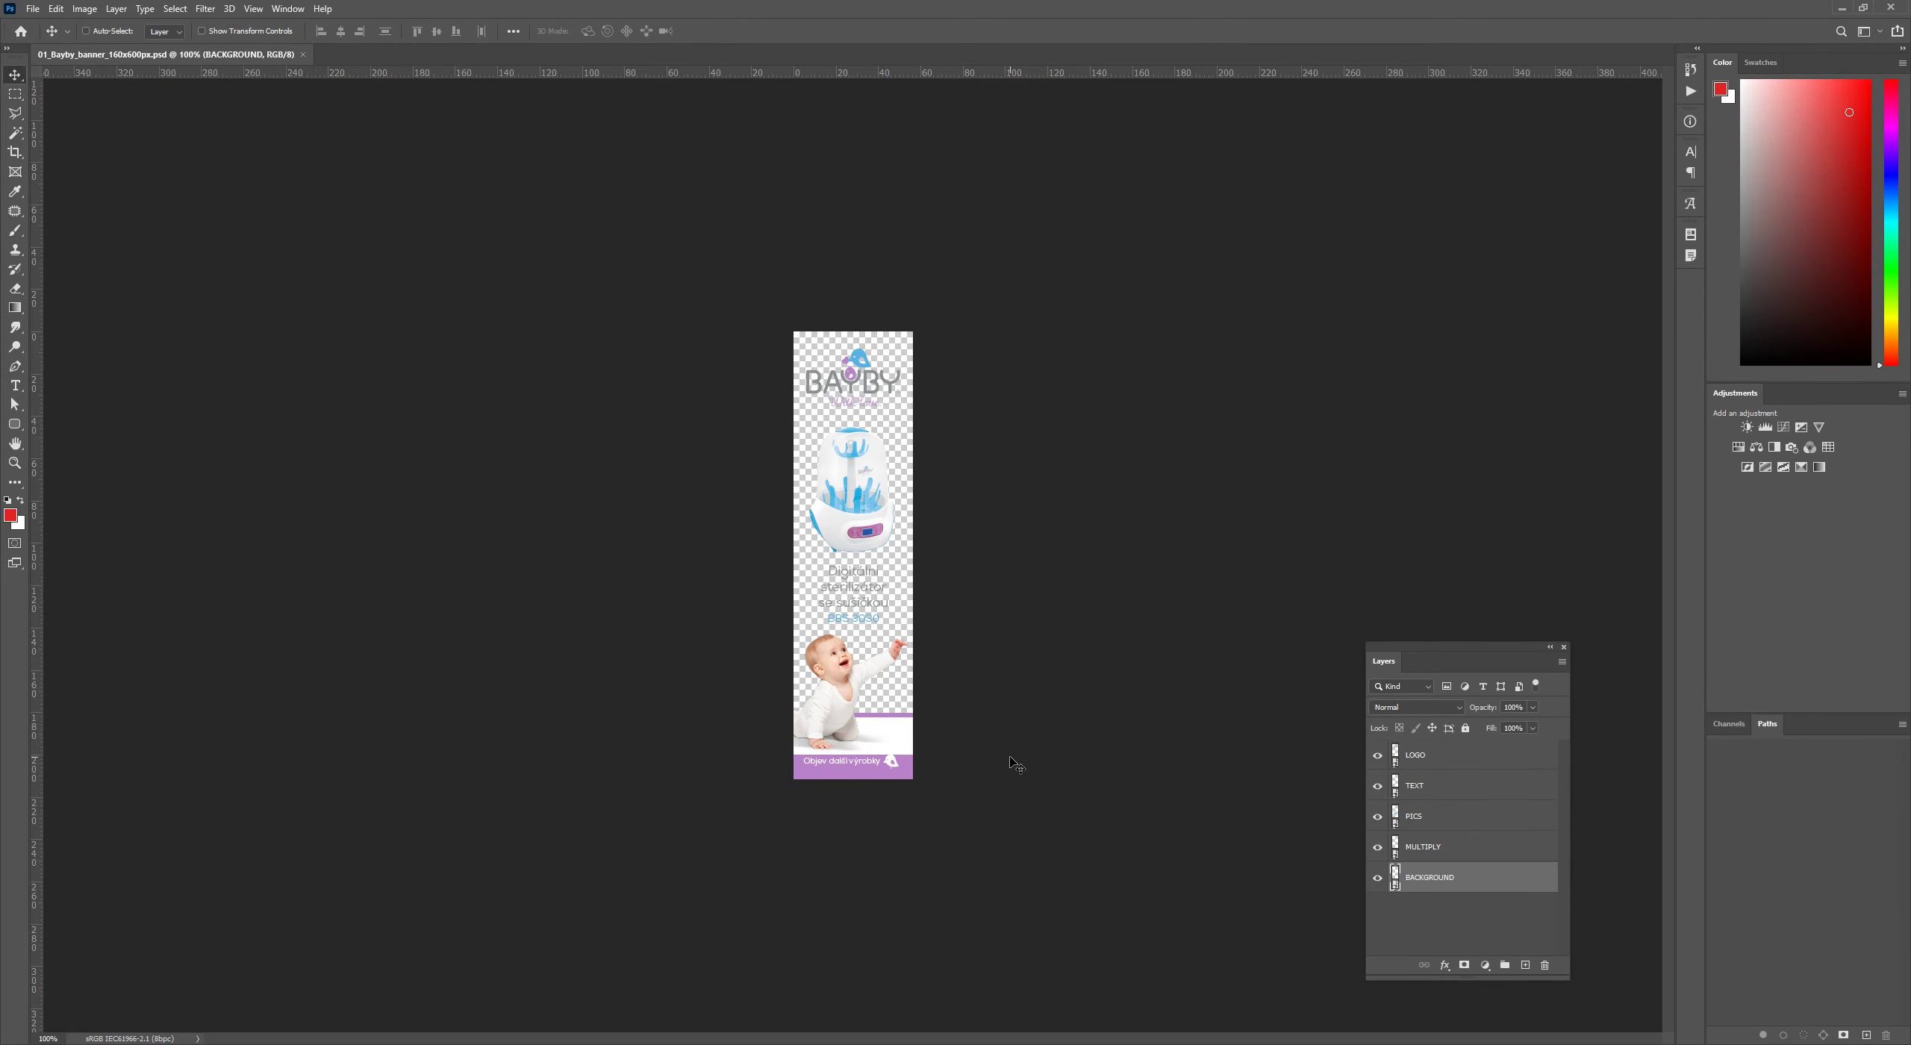
ctrl+click(864, 735)
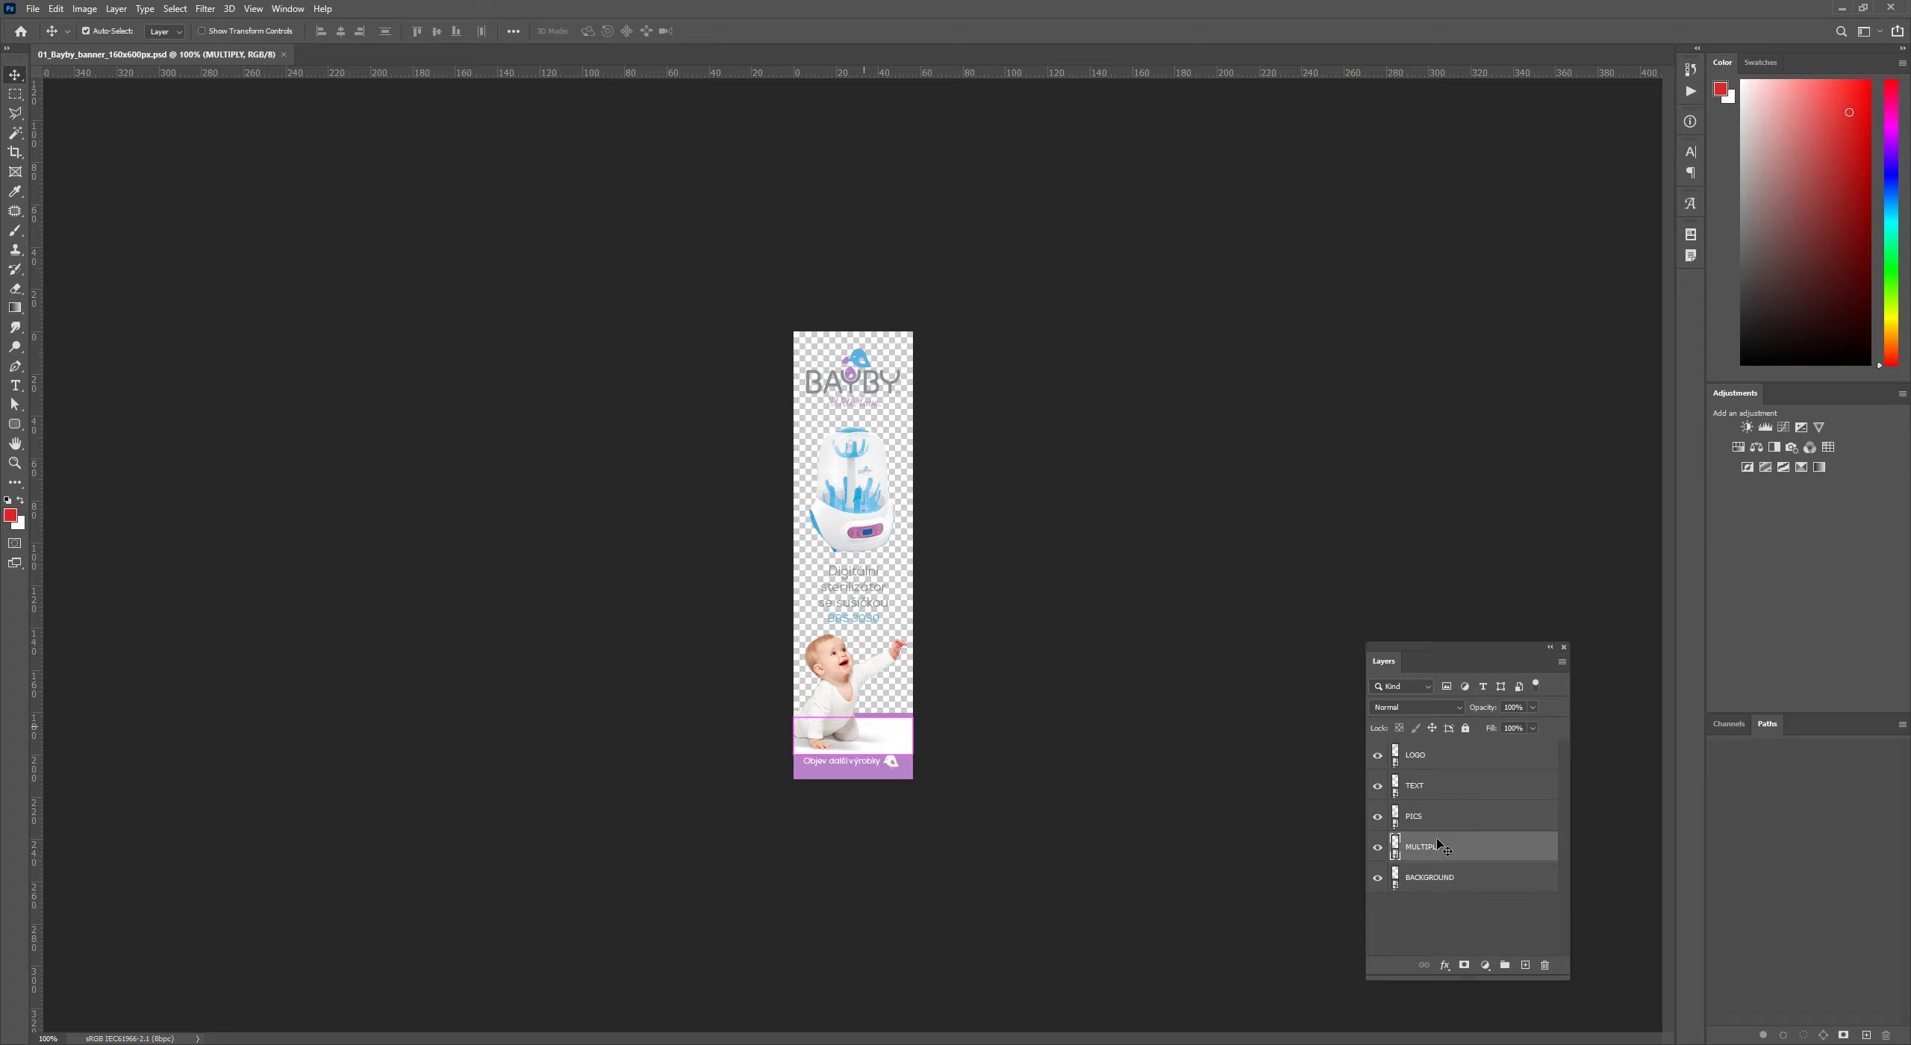
click(1378, 848)
click(1378, 848)
- Set the MULTIPLY layer to Multiply blending, compare it, and close the banner without saving
click(1428, 709)
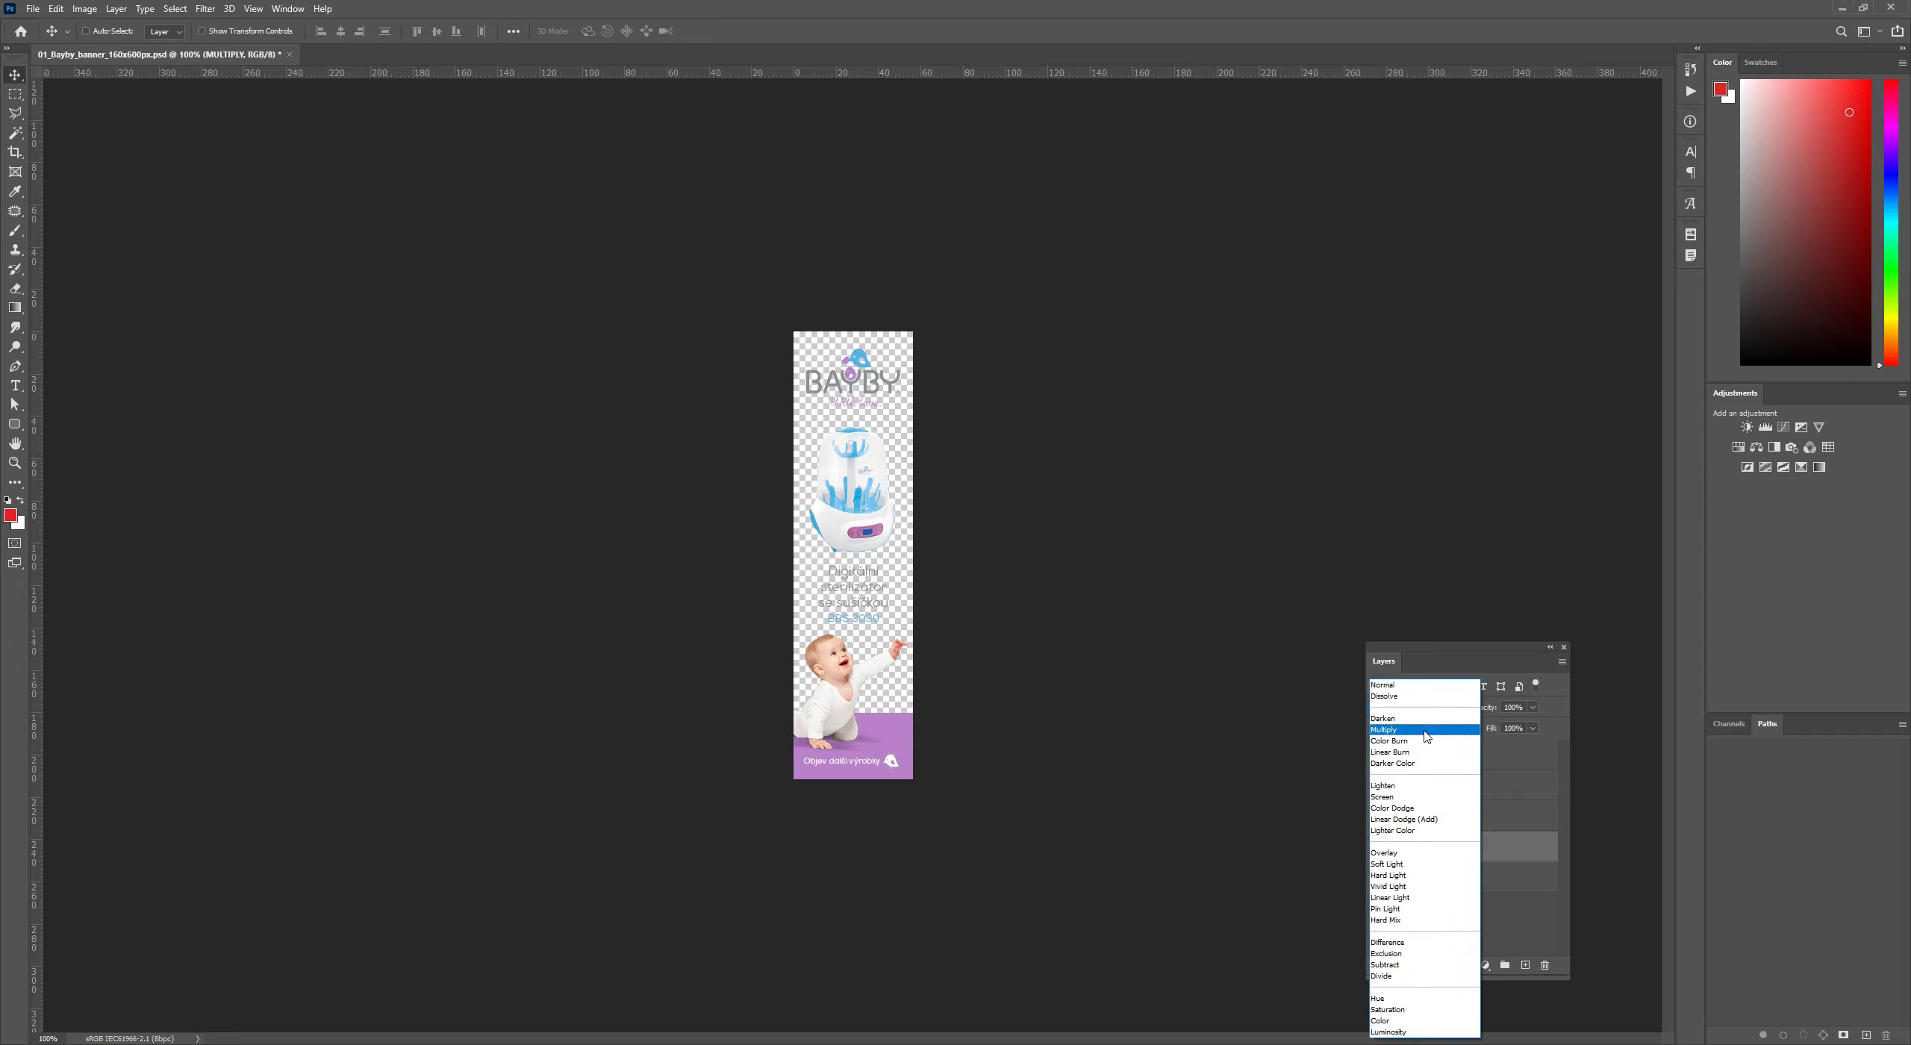
click(1424, 735)
click(1378, 847)
click(1378, 848)
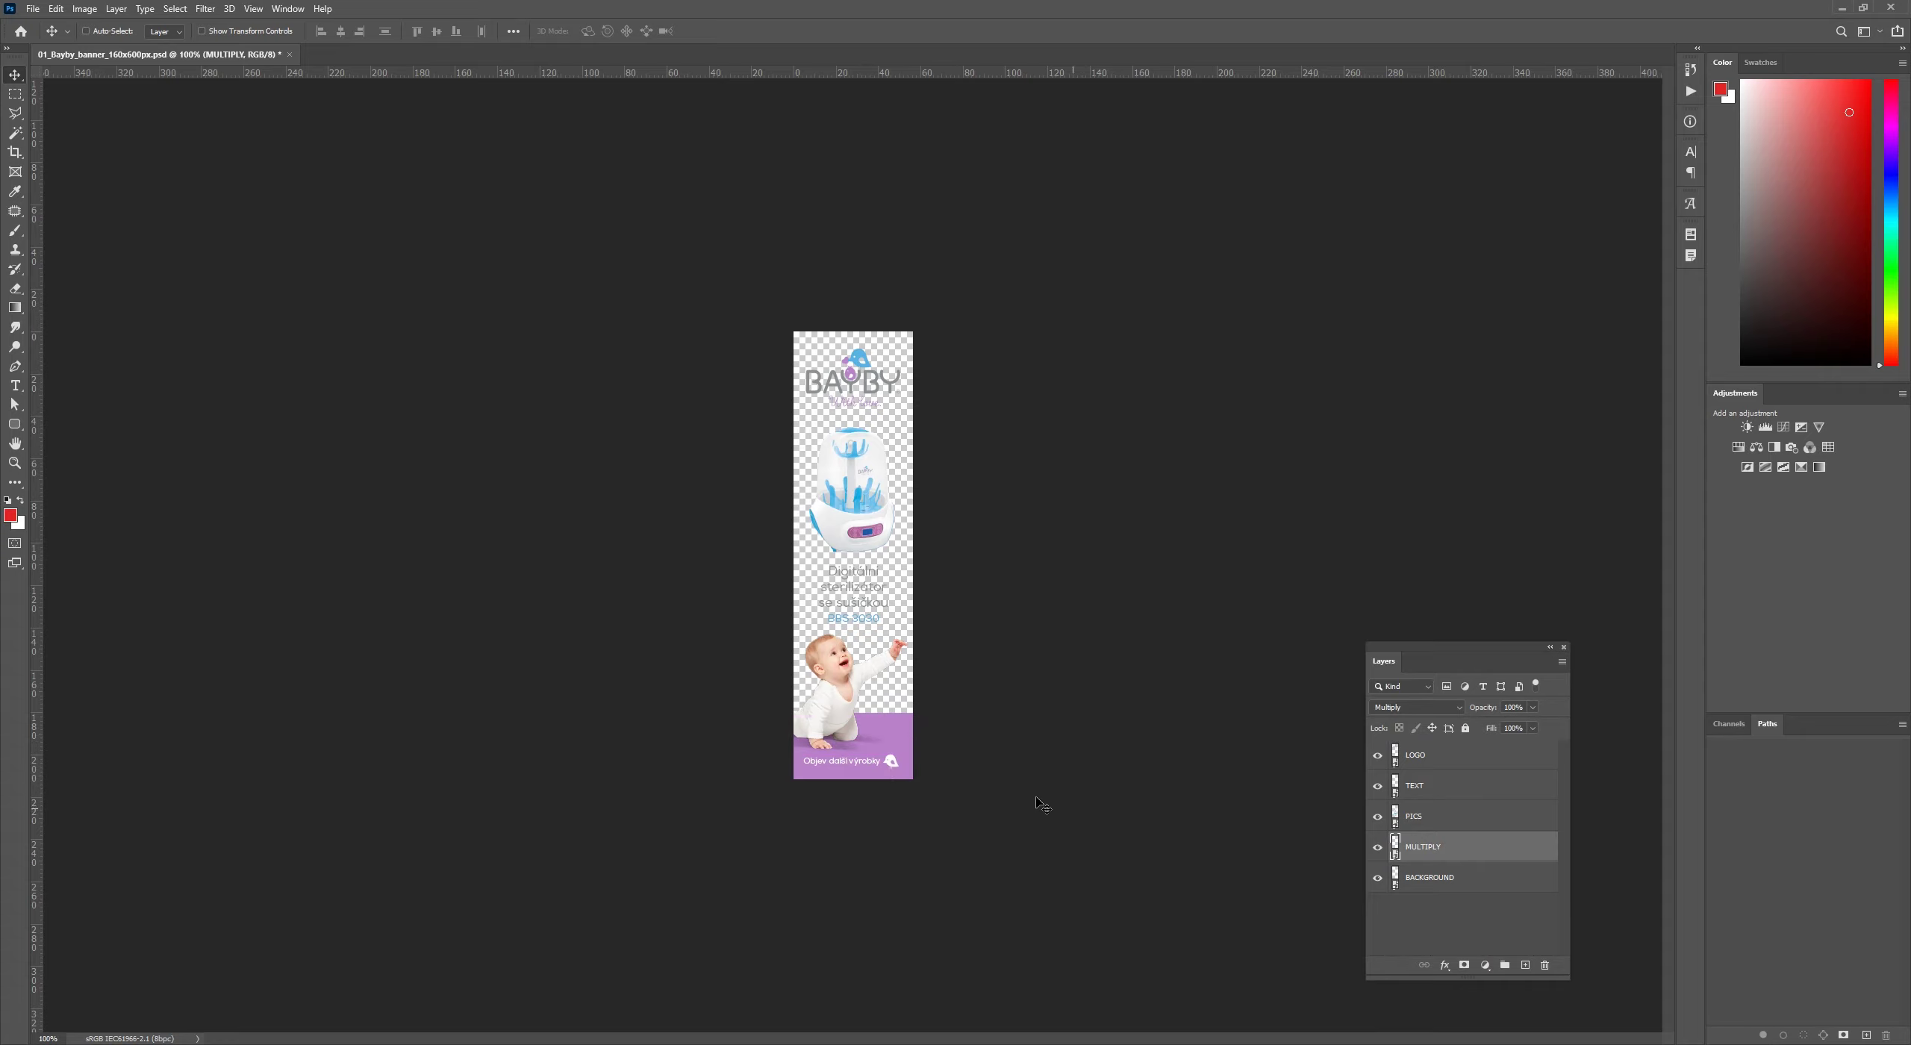
key(ctrl+w)
key(Tab)
- Discard the banner changes, then return to InDesign and browse the pages of electric_bike.indd
key(Return)
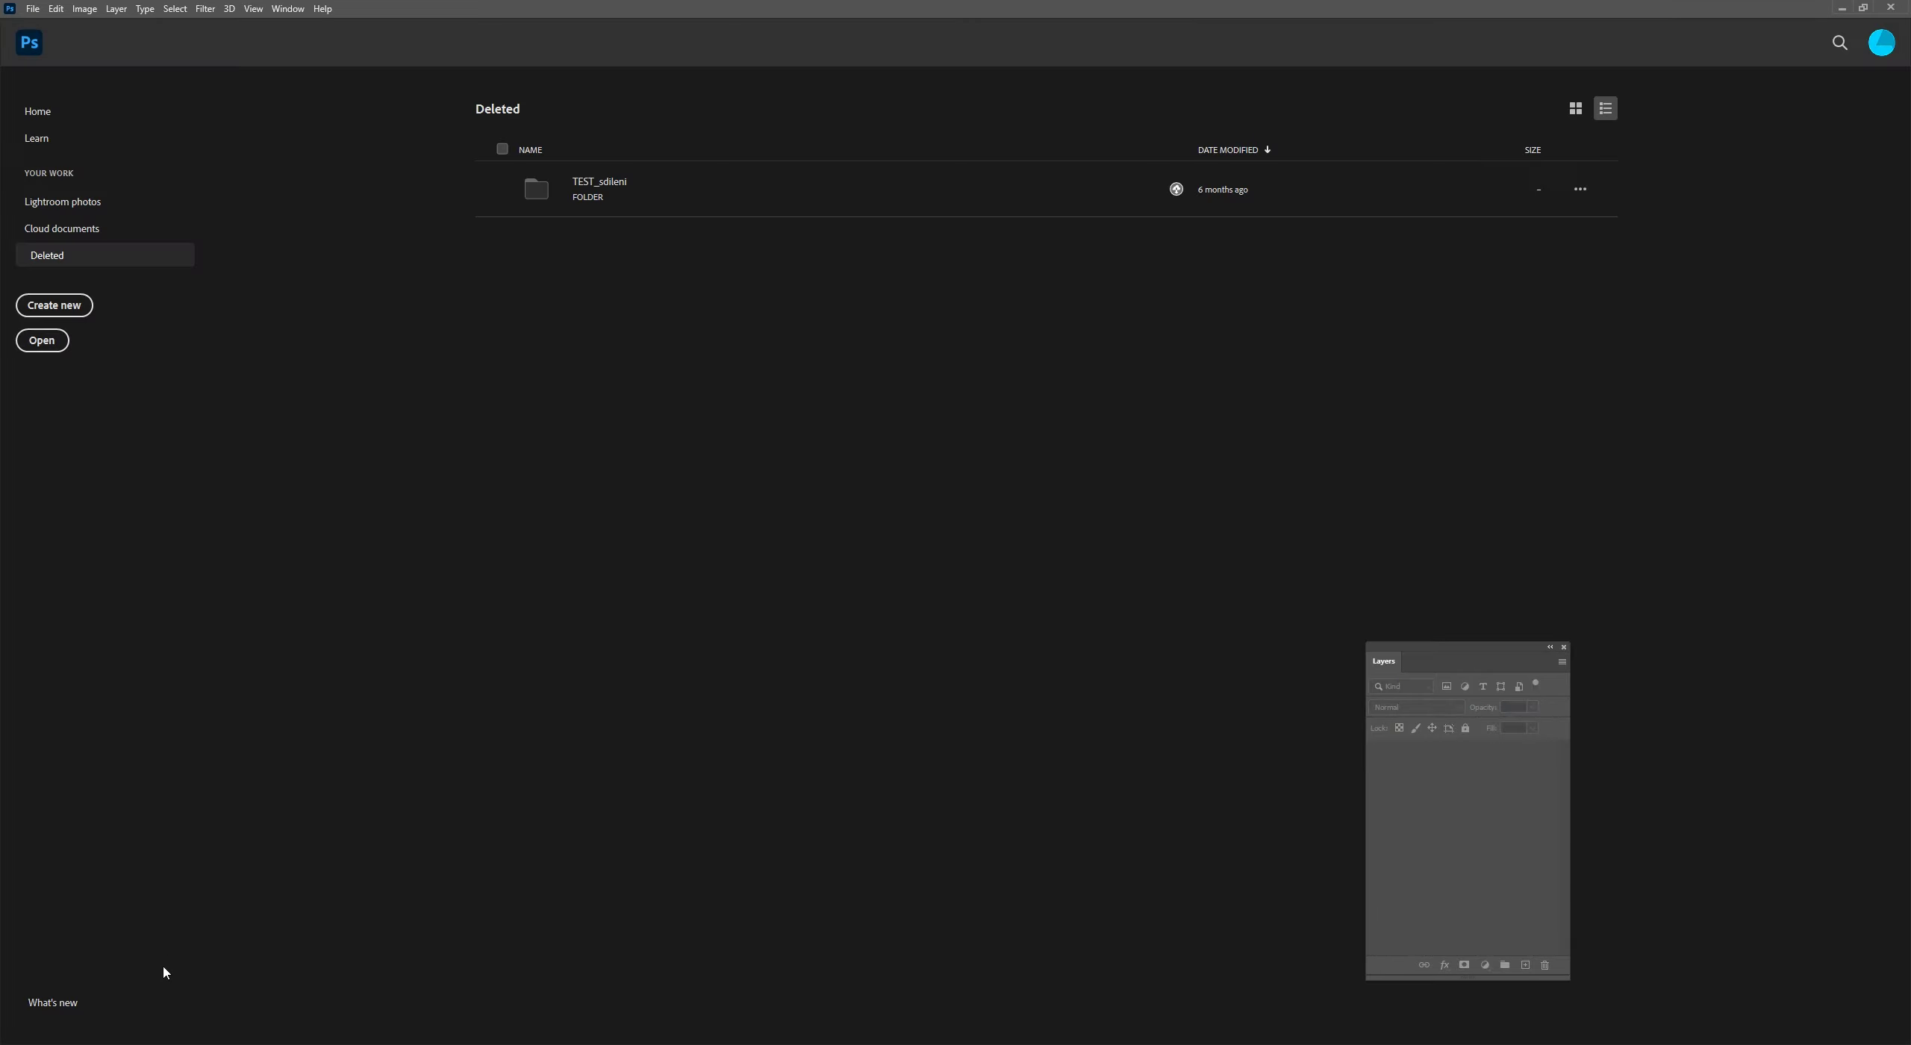
click(162, 973)
click(513, 80)
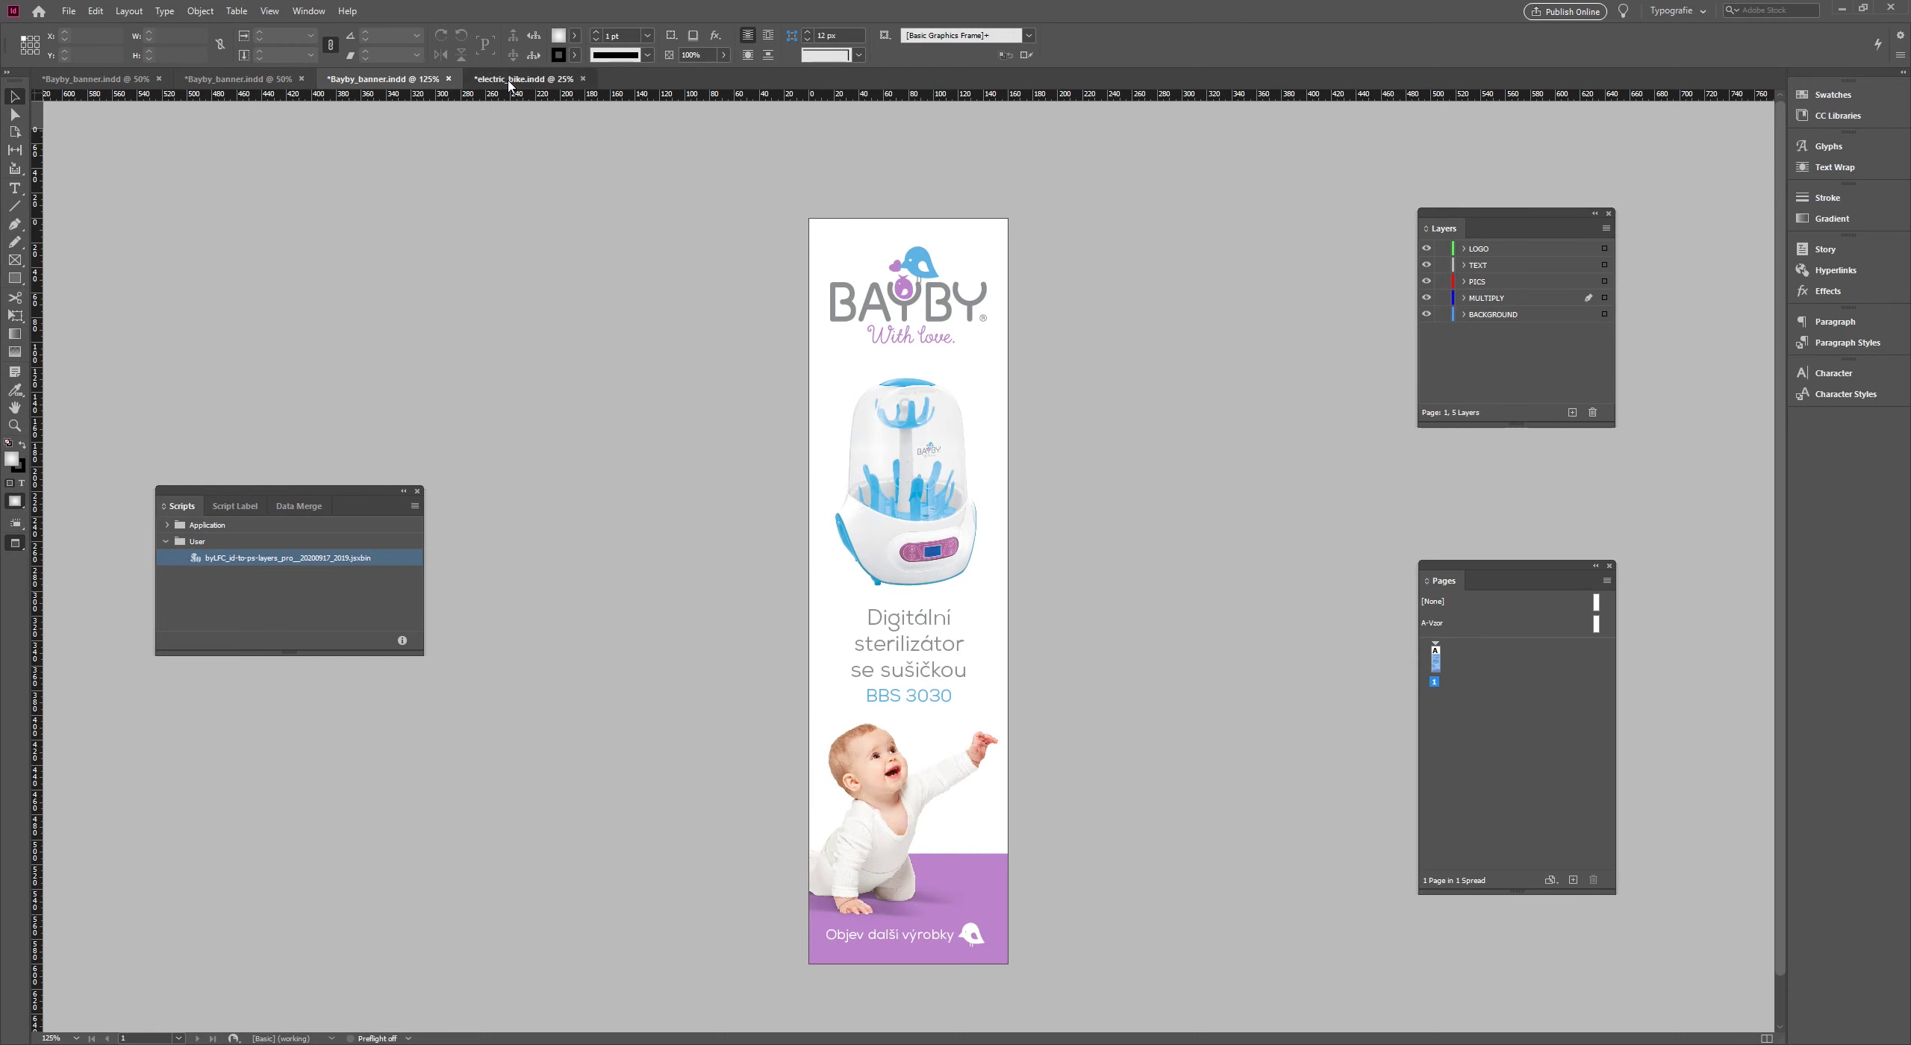
scroll(1051, 572, down, 5)
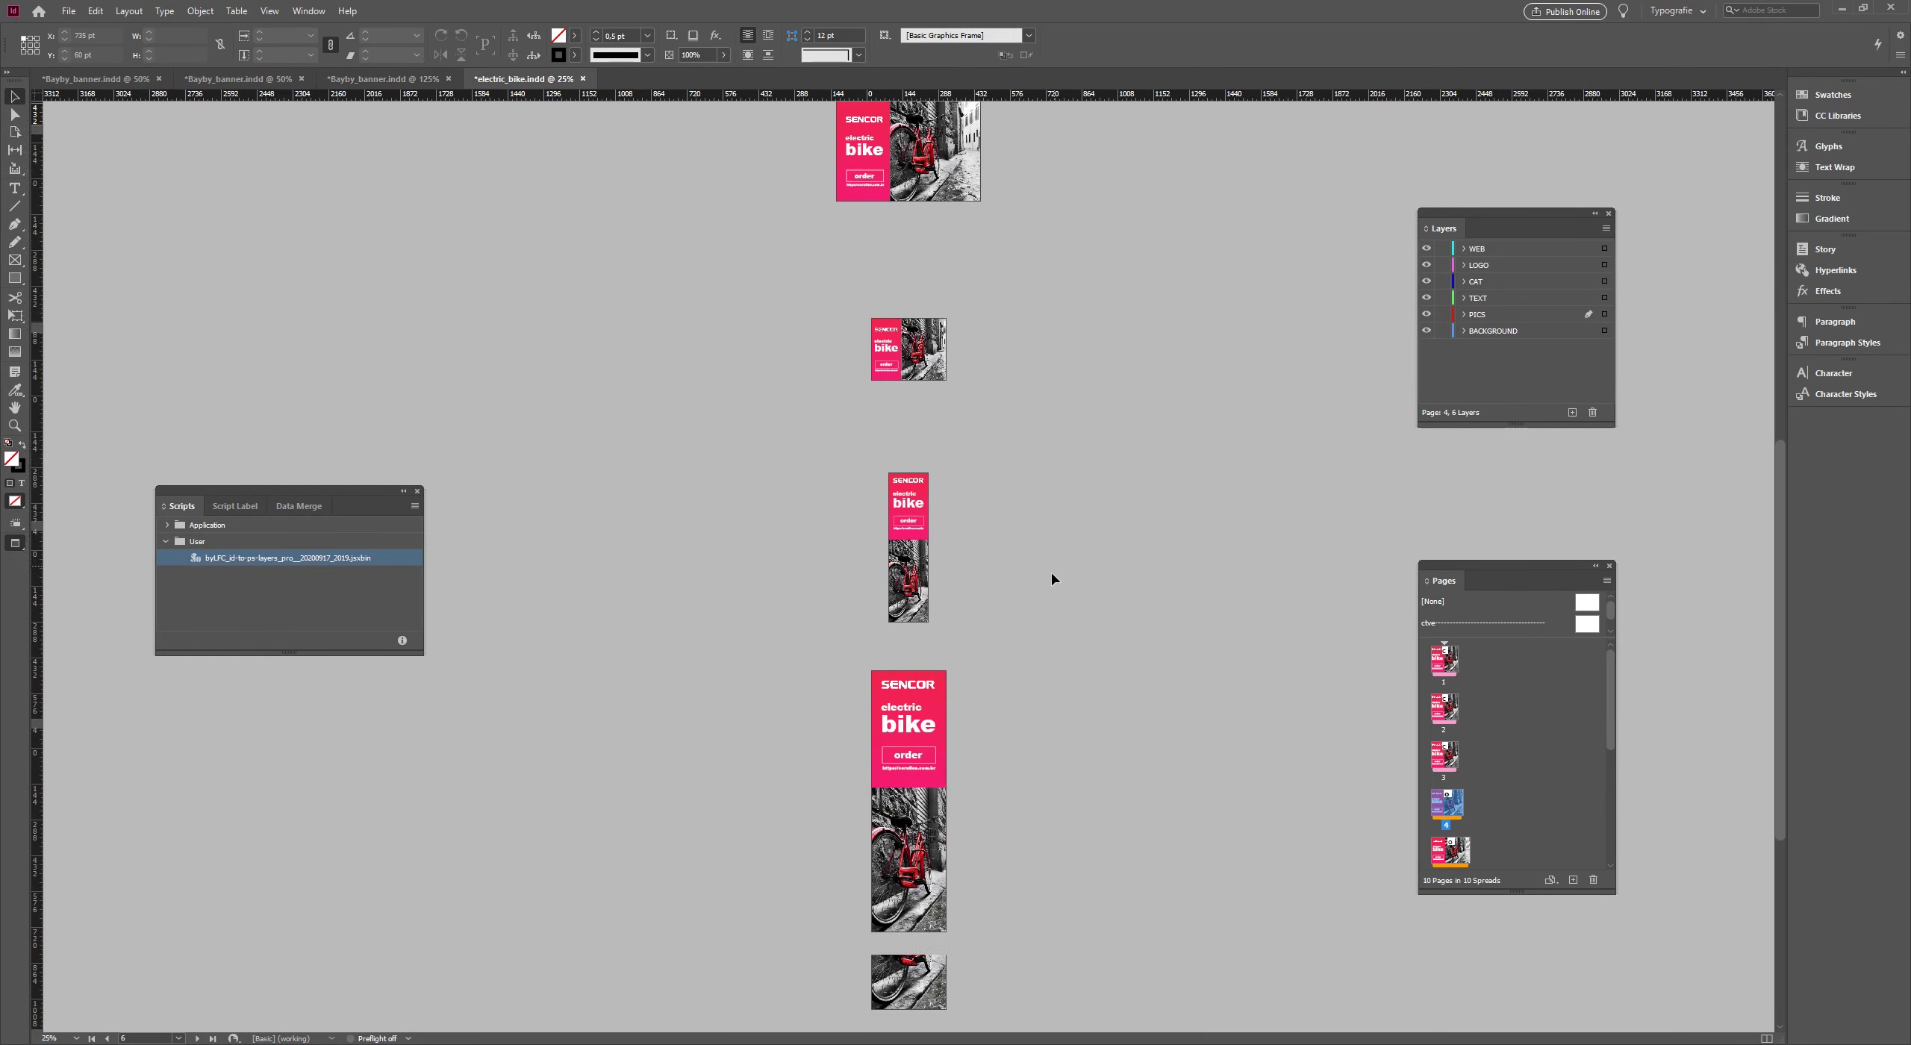
scroll(1042, 585, up, 10)
scroll(1043, 587, up, 2)
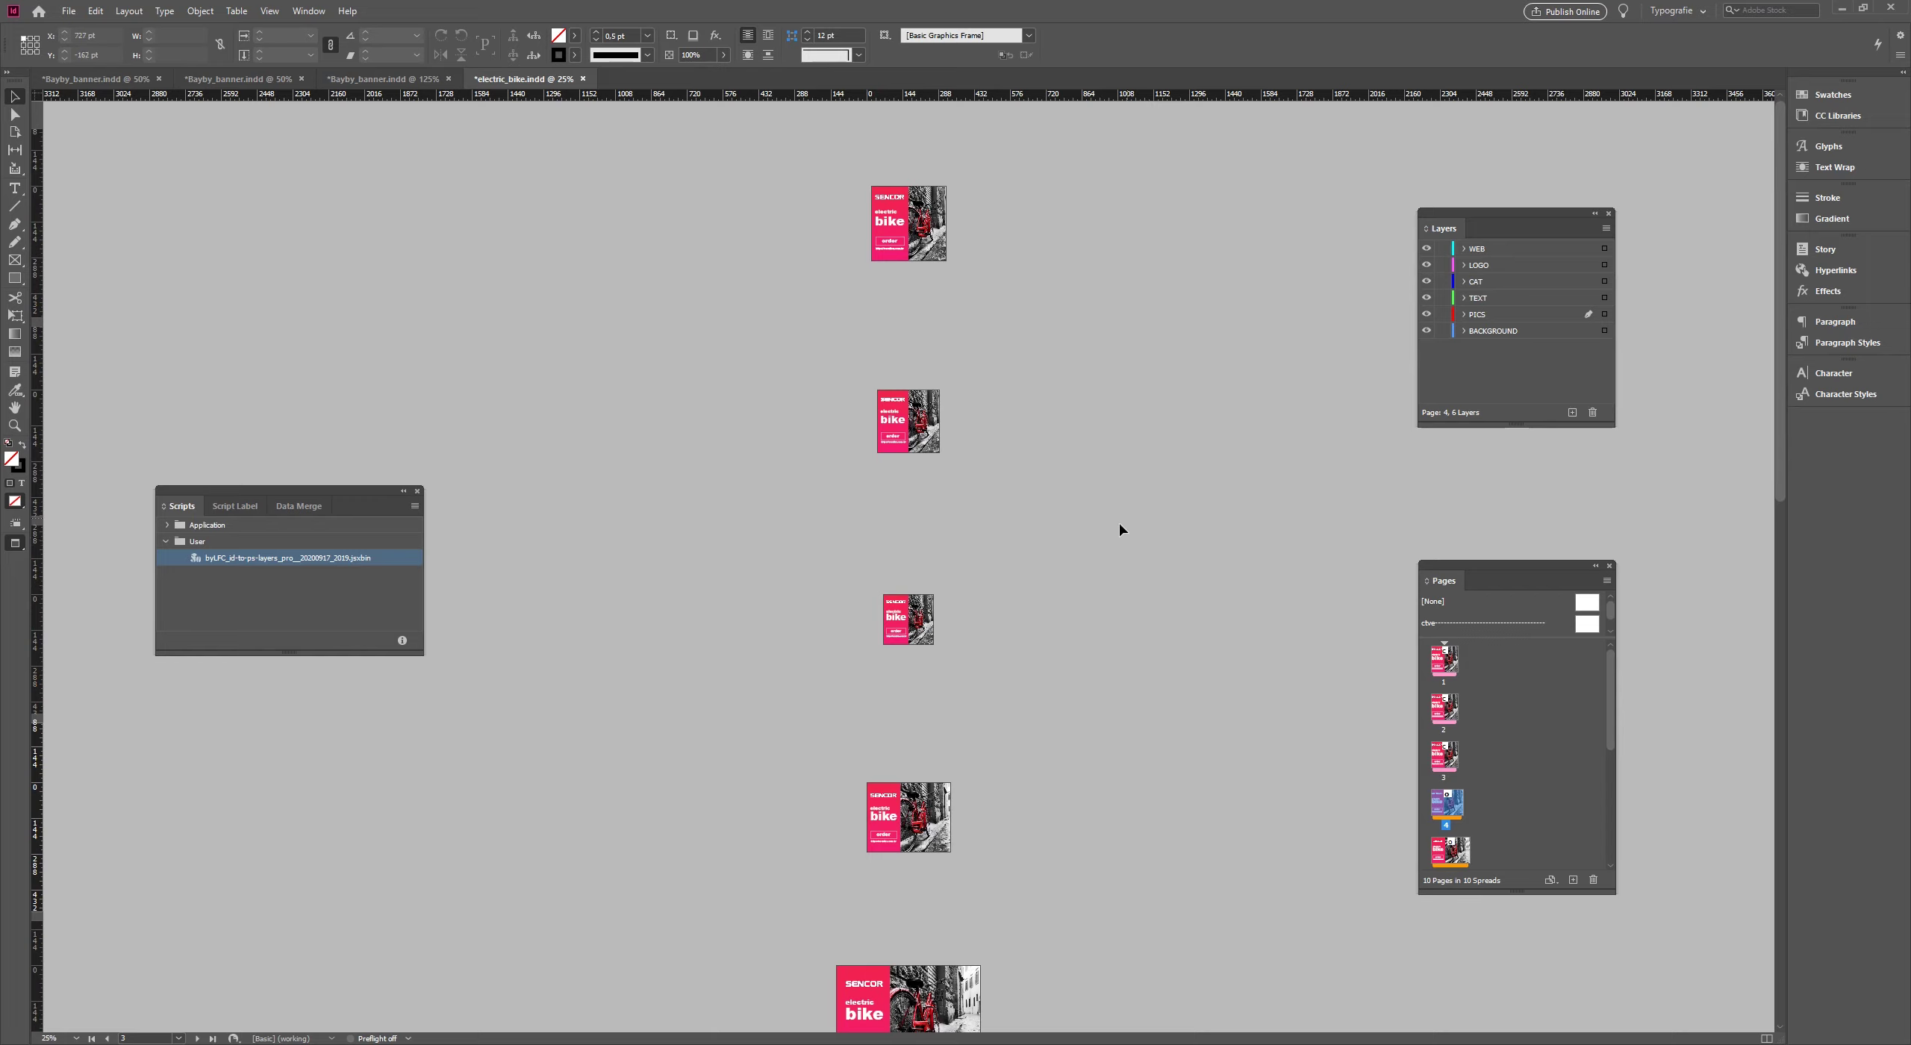
scroll(1100, 537, down, 15)
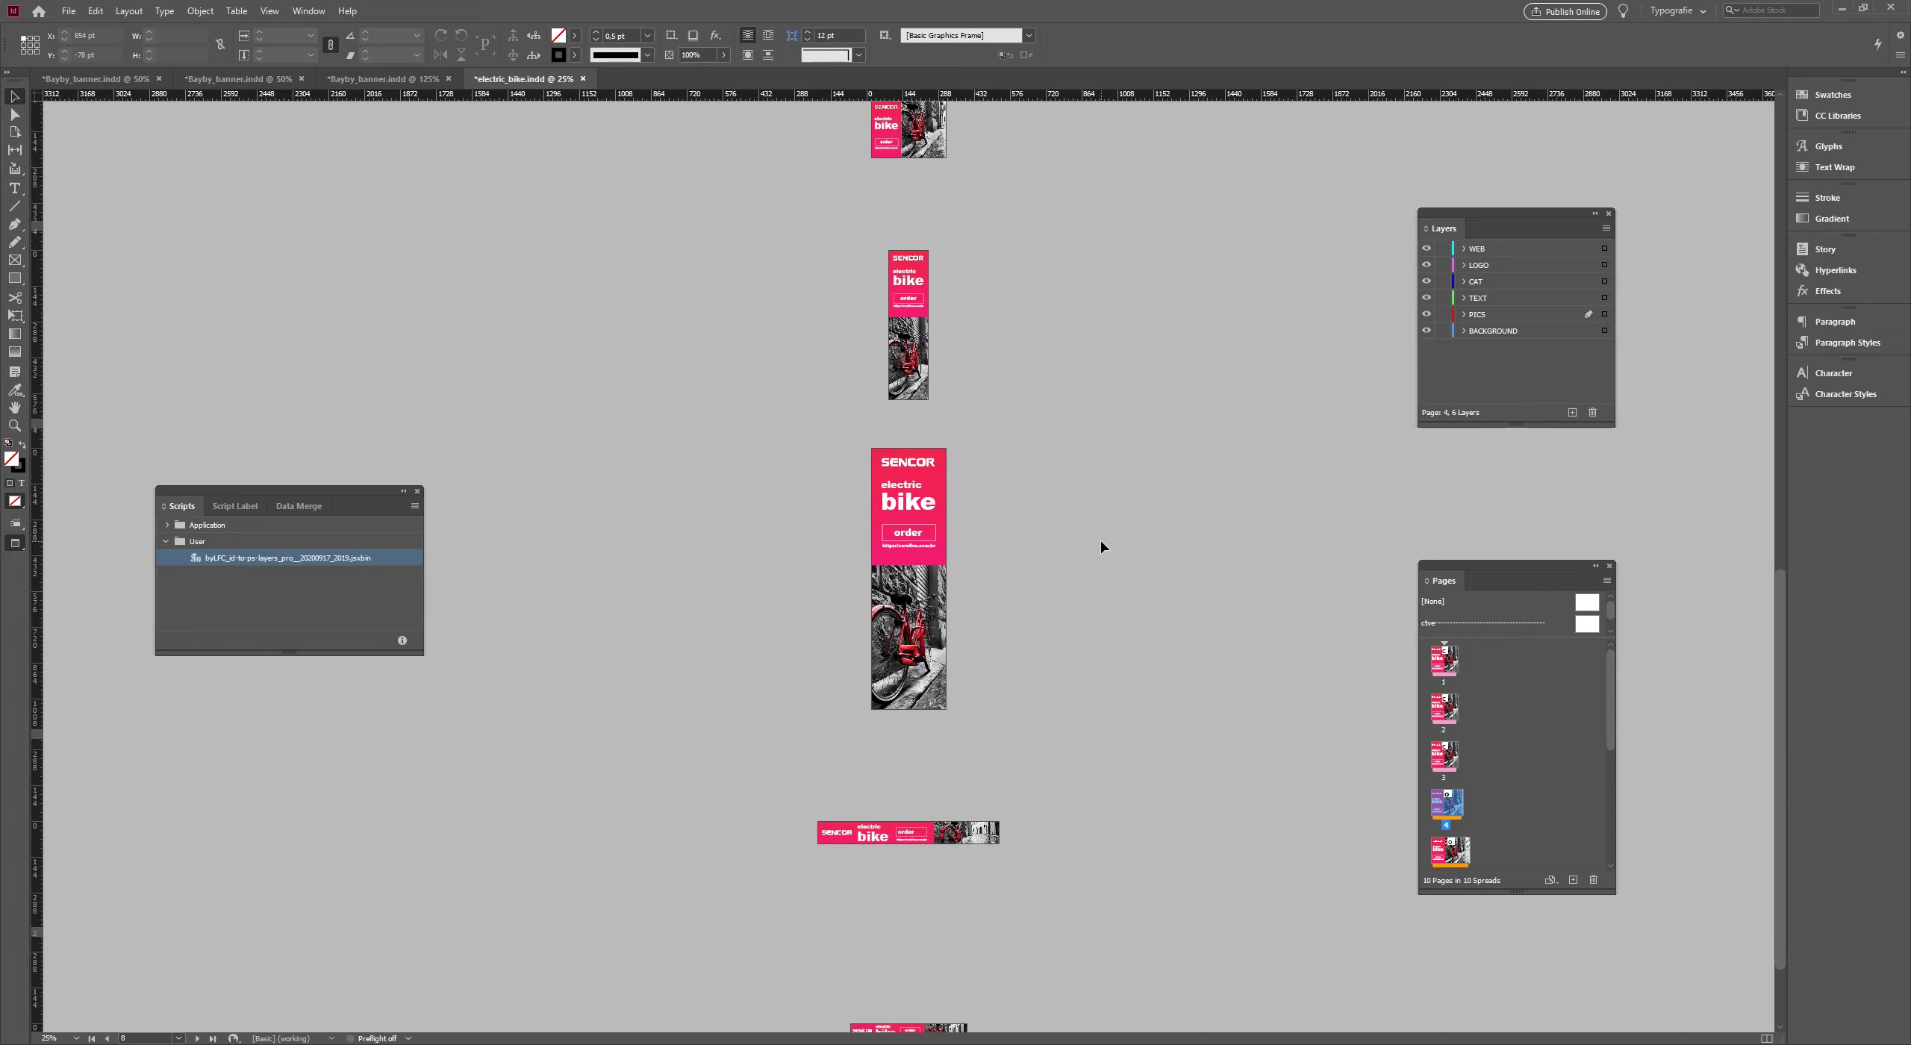
scroll(1101, 541, down, 2)
scroll(1098, 542, up, 15)
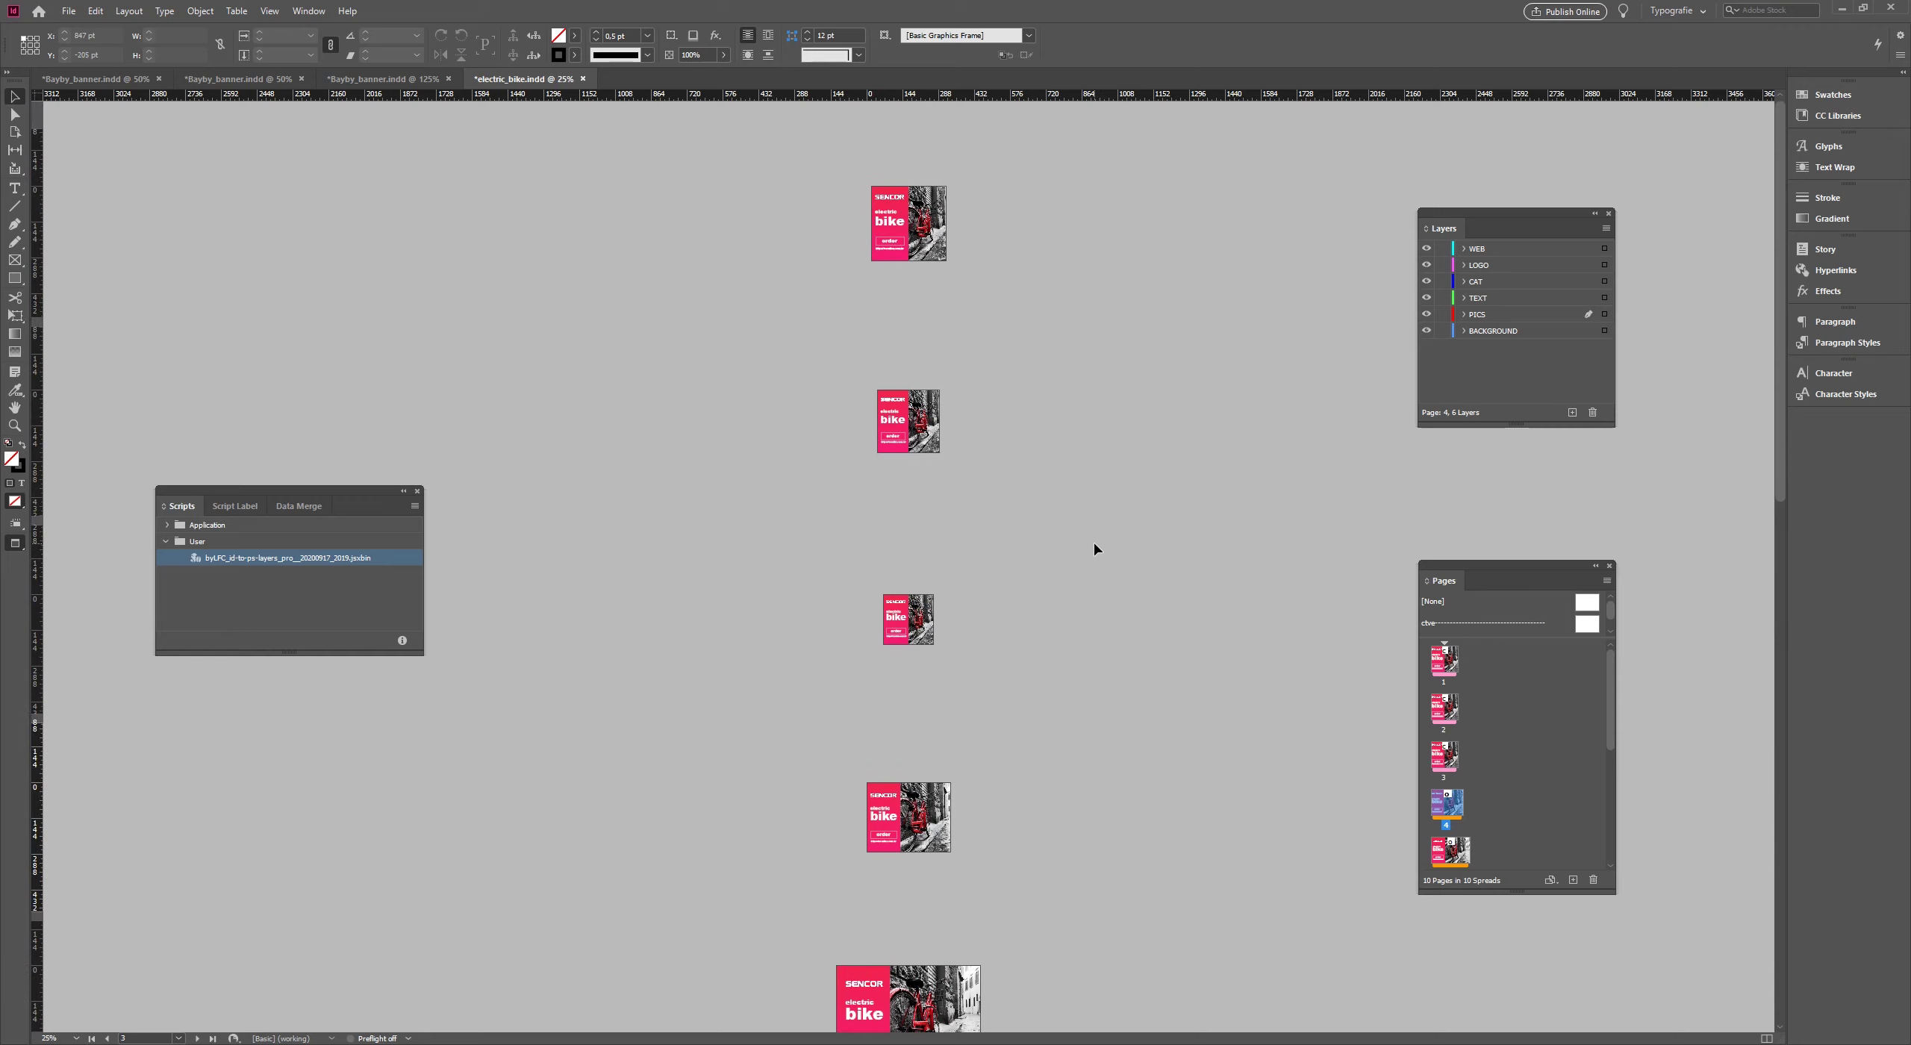
scroll(1094, 543, down, 4)
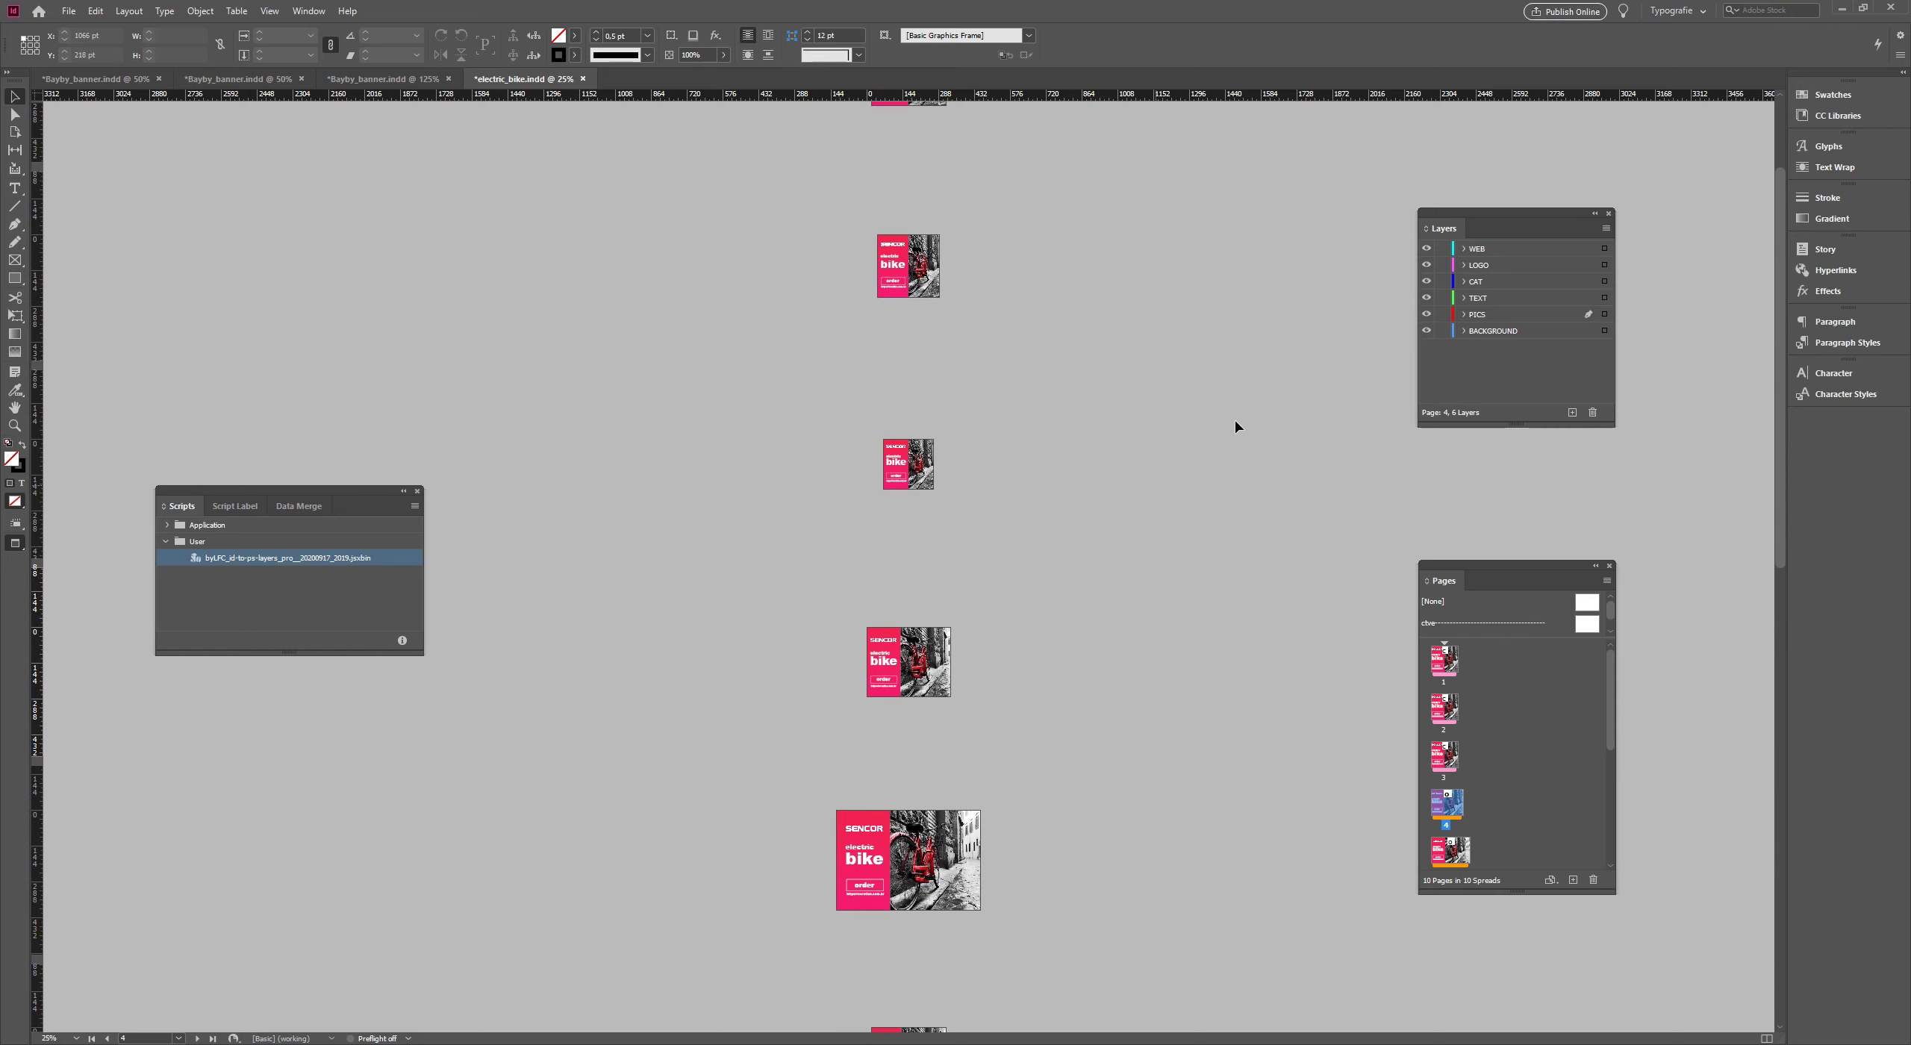
- Check the PICS and TEXT layers, then launch the byLFC InDesign to Photoshop script
click(1427, 314)
click(1427, 314)
click(1426, 298)
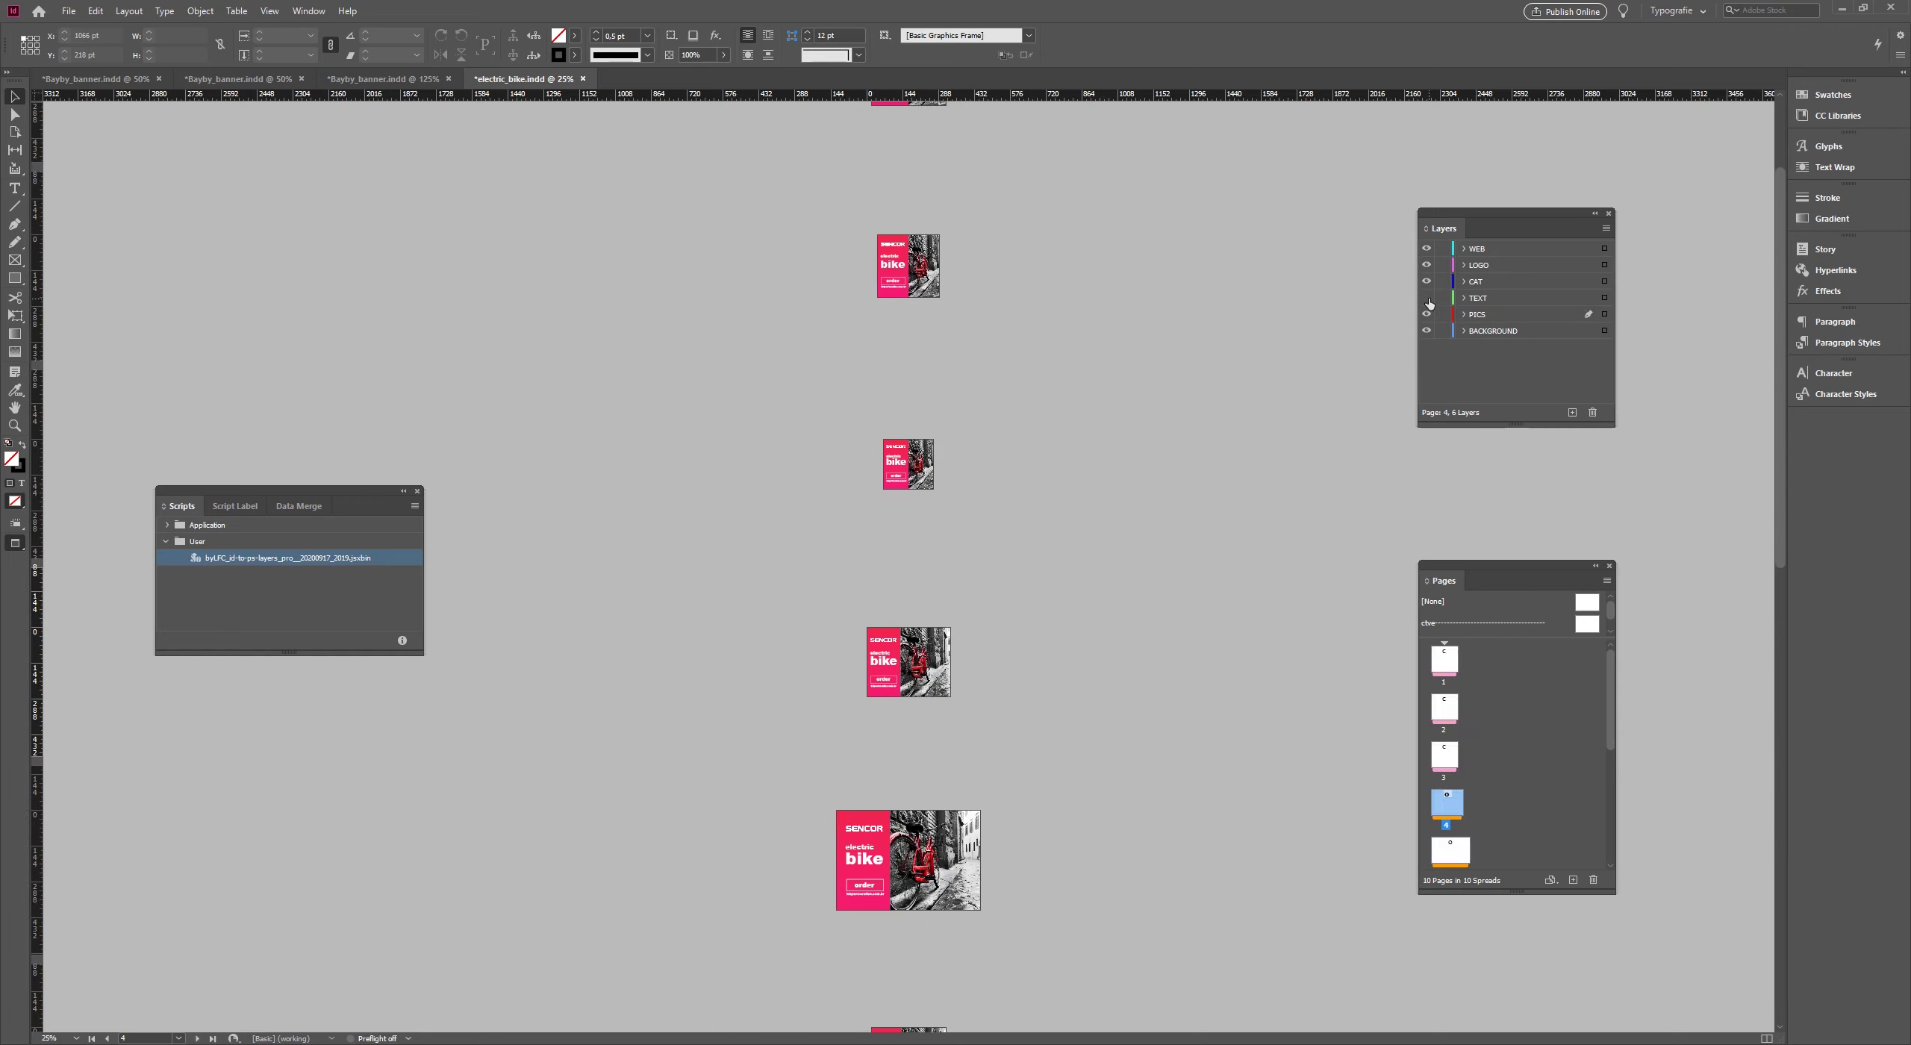
click(1426, 298)
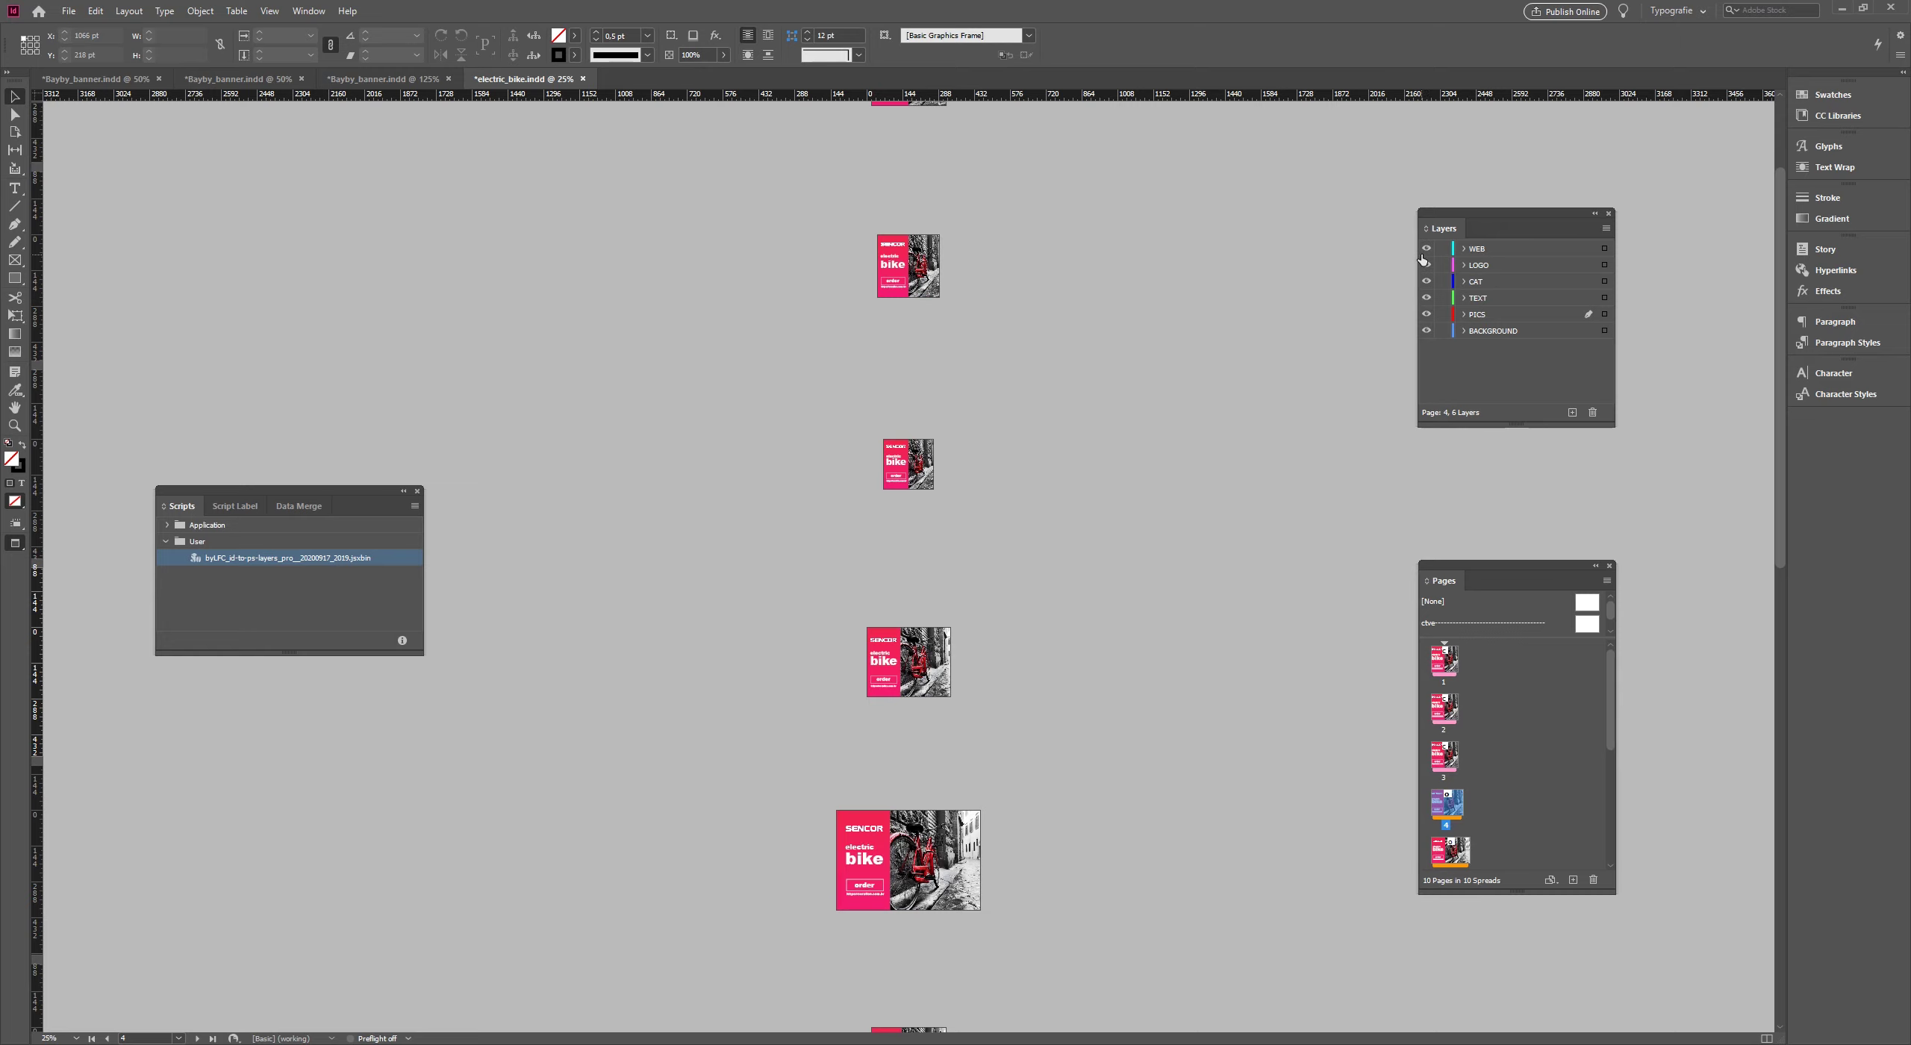
double_click(285, 558)
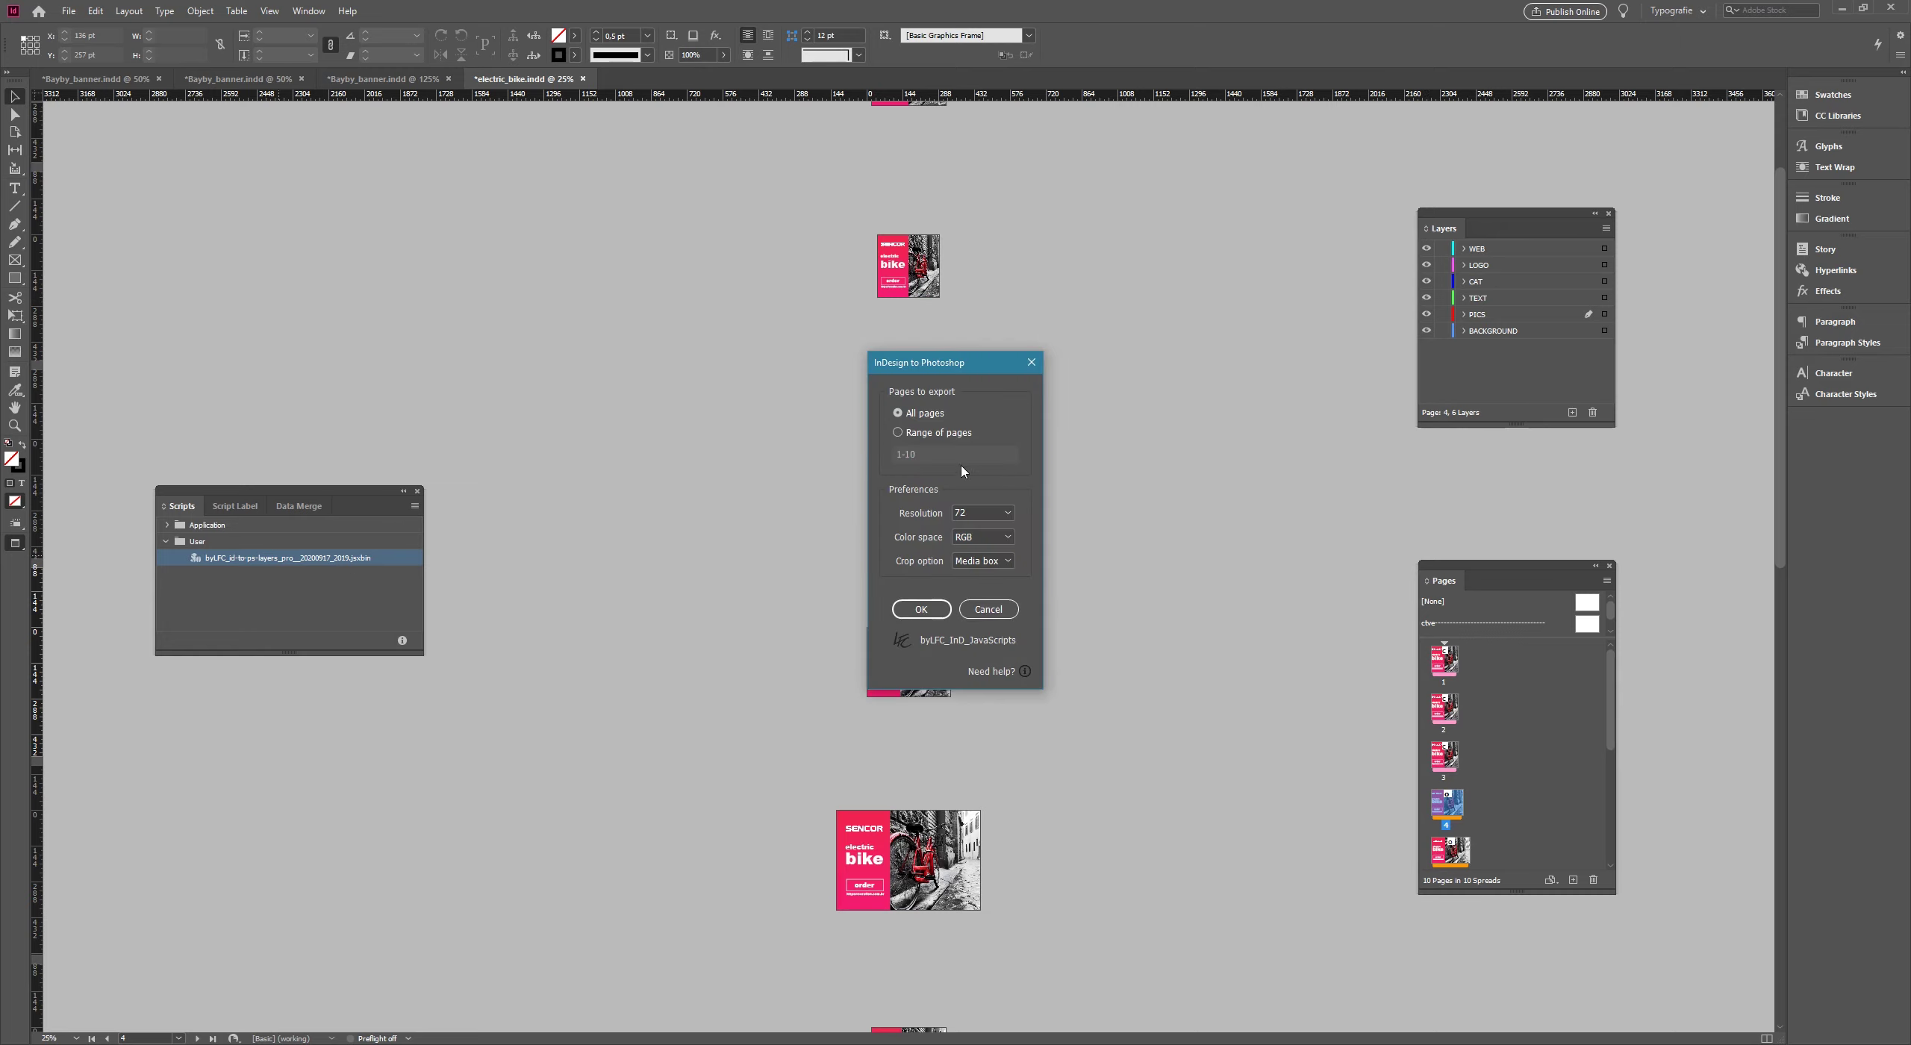
- Export all electric_bike pages at 72, RGB, Media box to layered Photoshop files
click(921, 609)
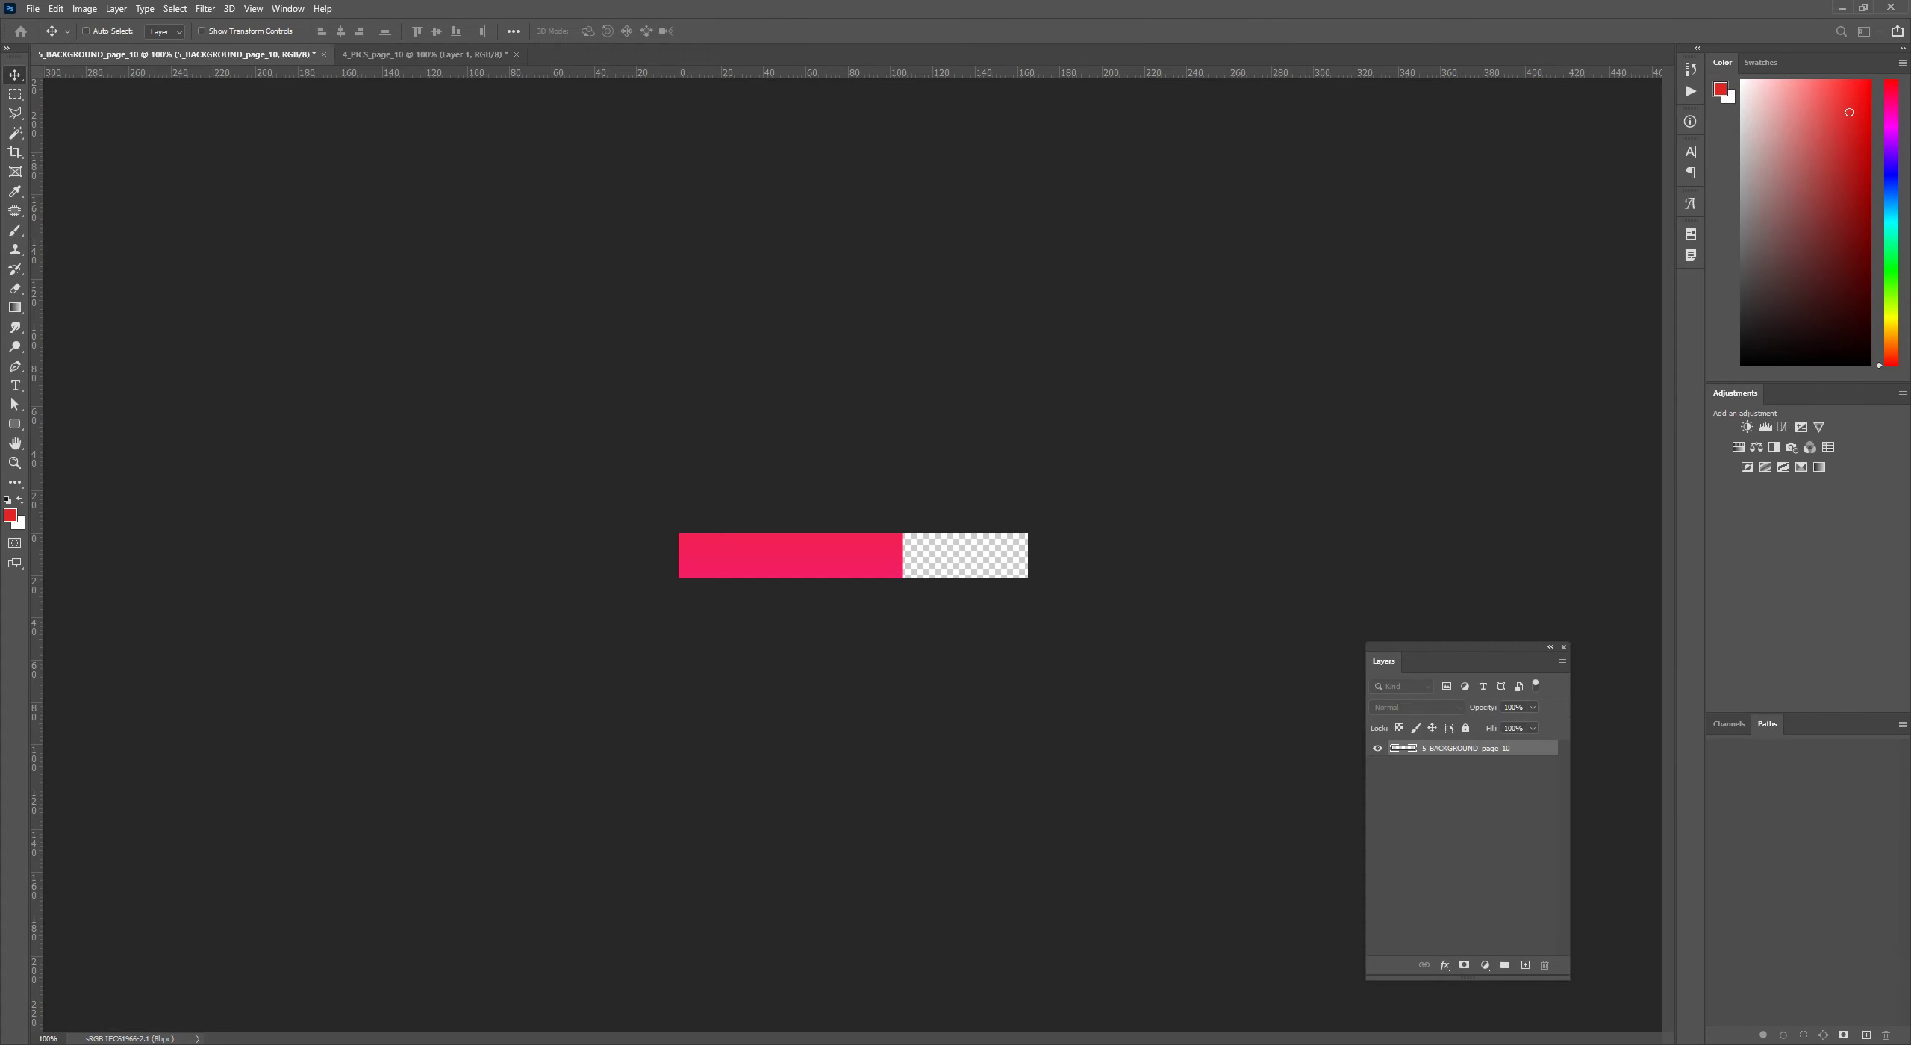
- In folder 04, inspect the first electric_bike PSD's name, marking its 300x300 size part
click(384, 983)
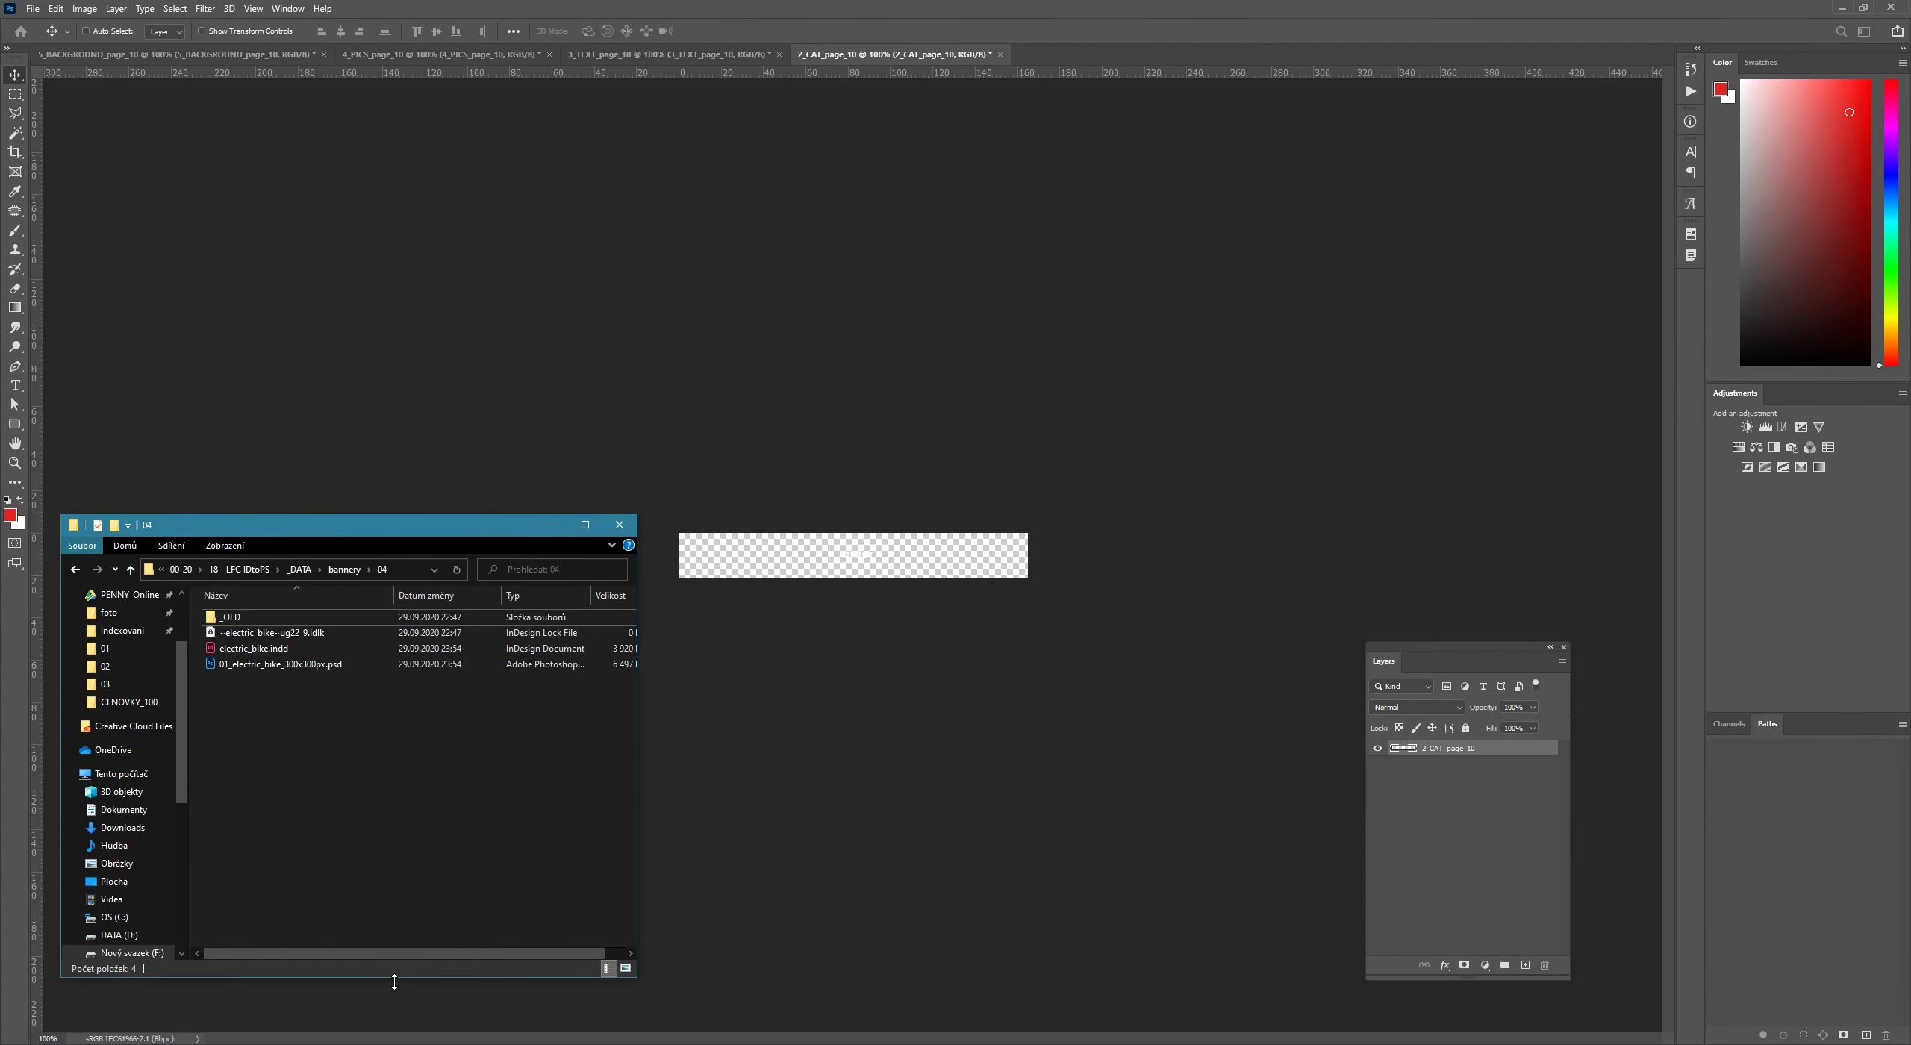
click(258, 664)
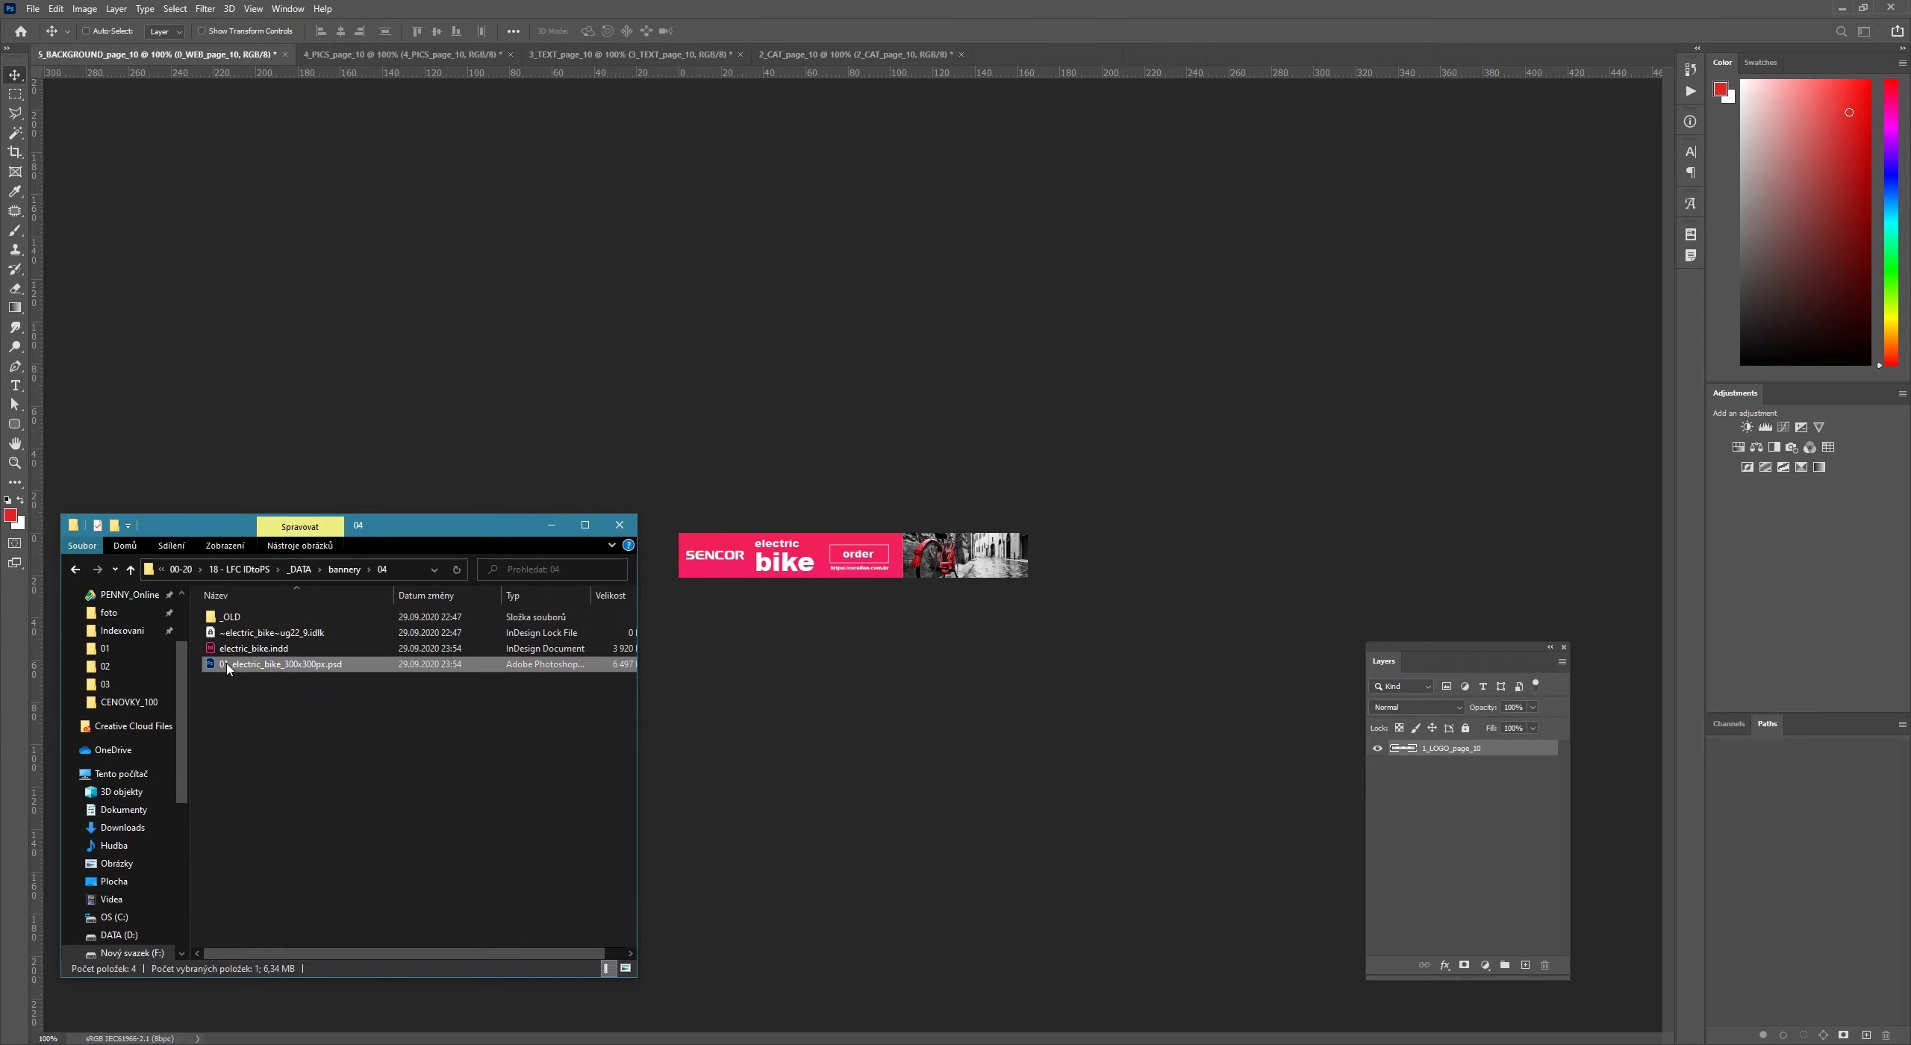
key(F2)
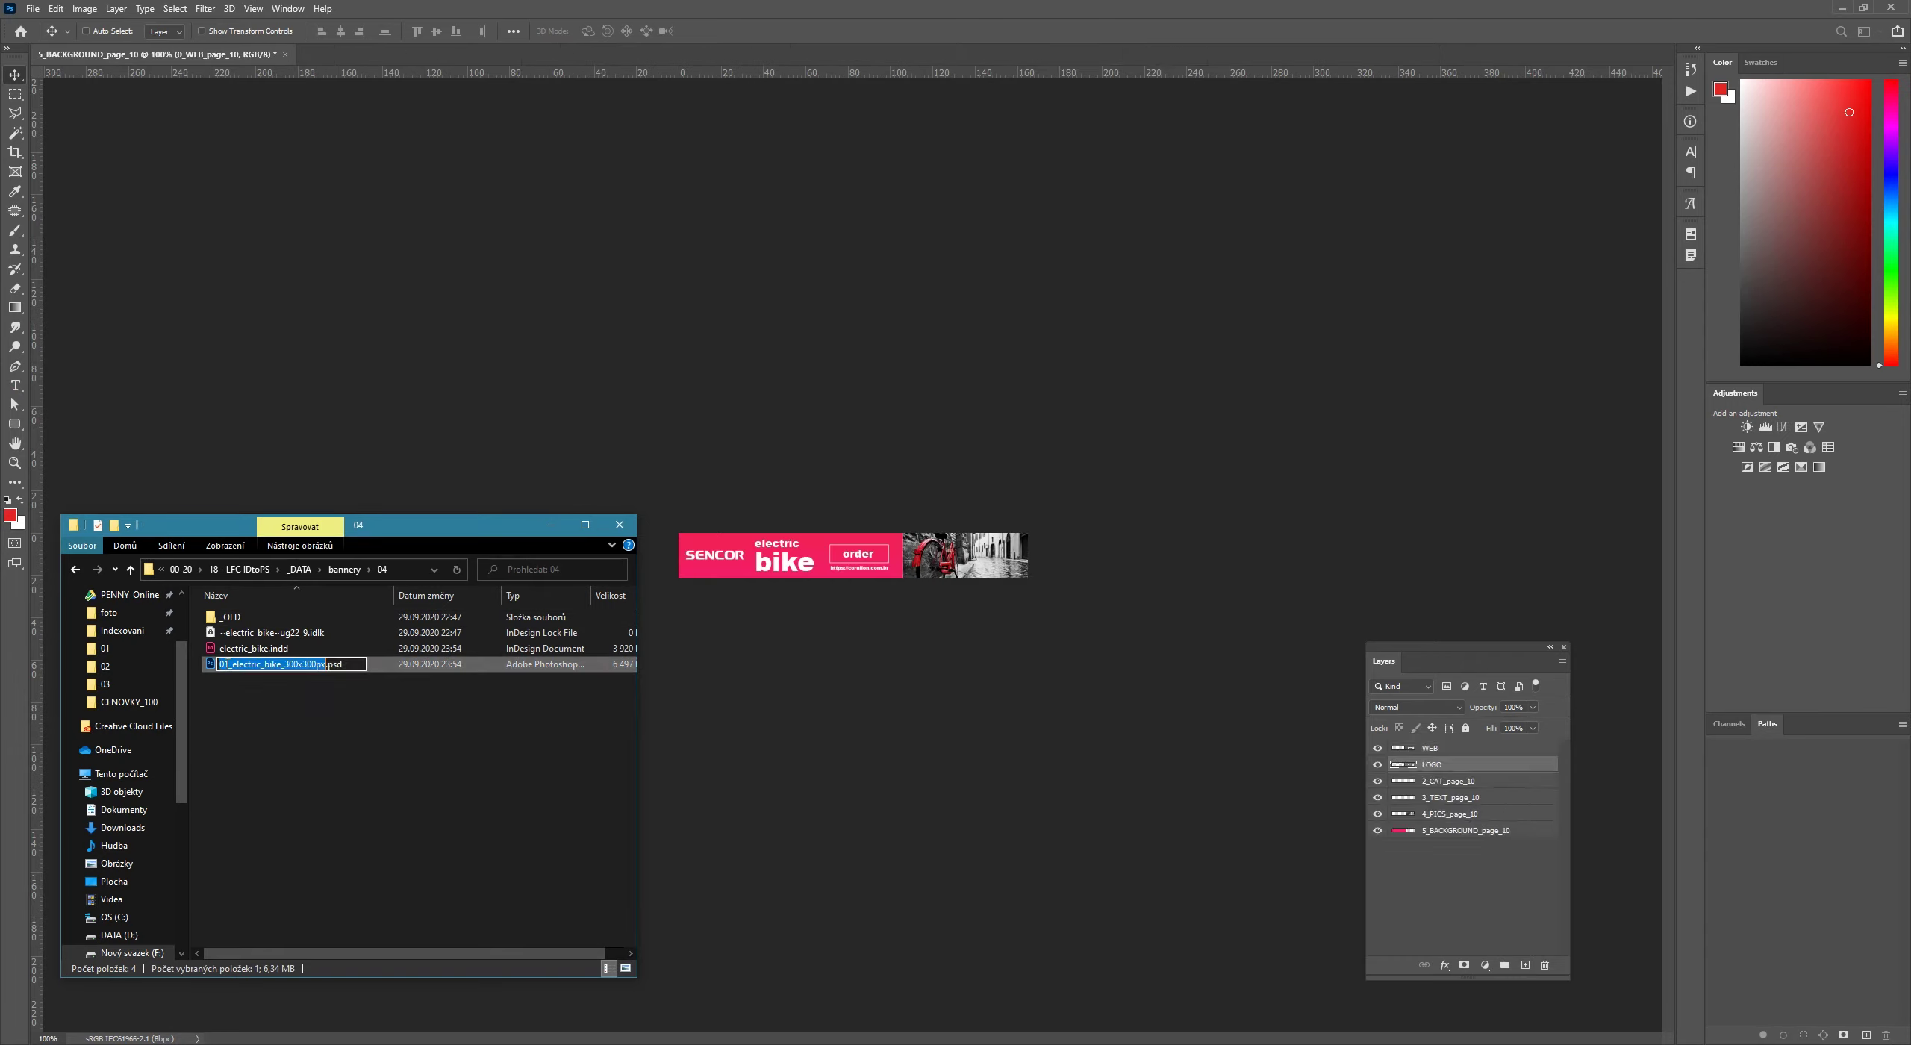
key(Home)
key(shift+Right)
key(shift+Right)
click(221, 660)
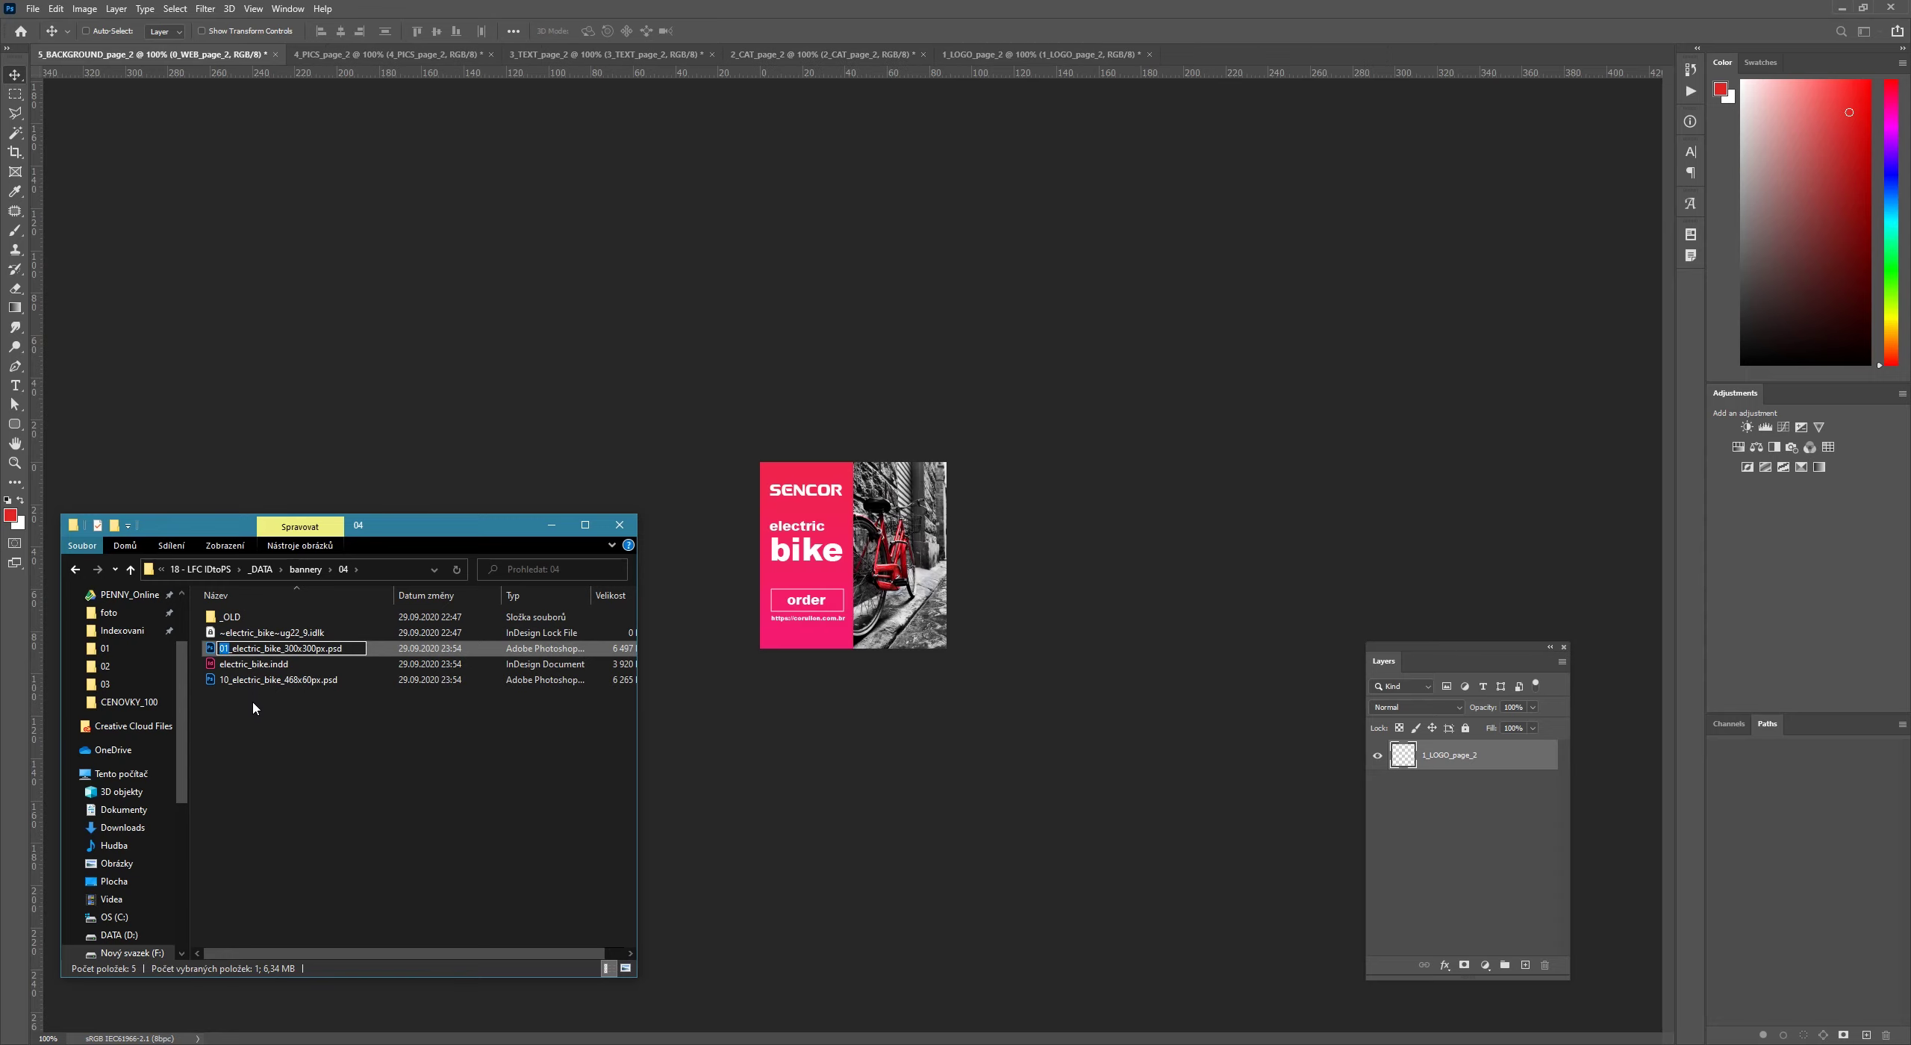
mouse_move(285, 649)
mouse_down()
mouse_move(318, 693)
mouse_move(290, 666)
mouse_up()
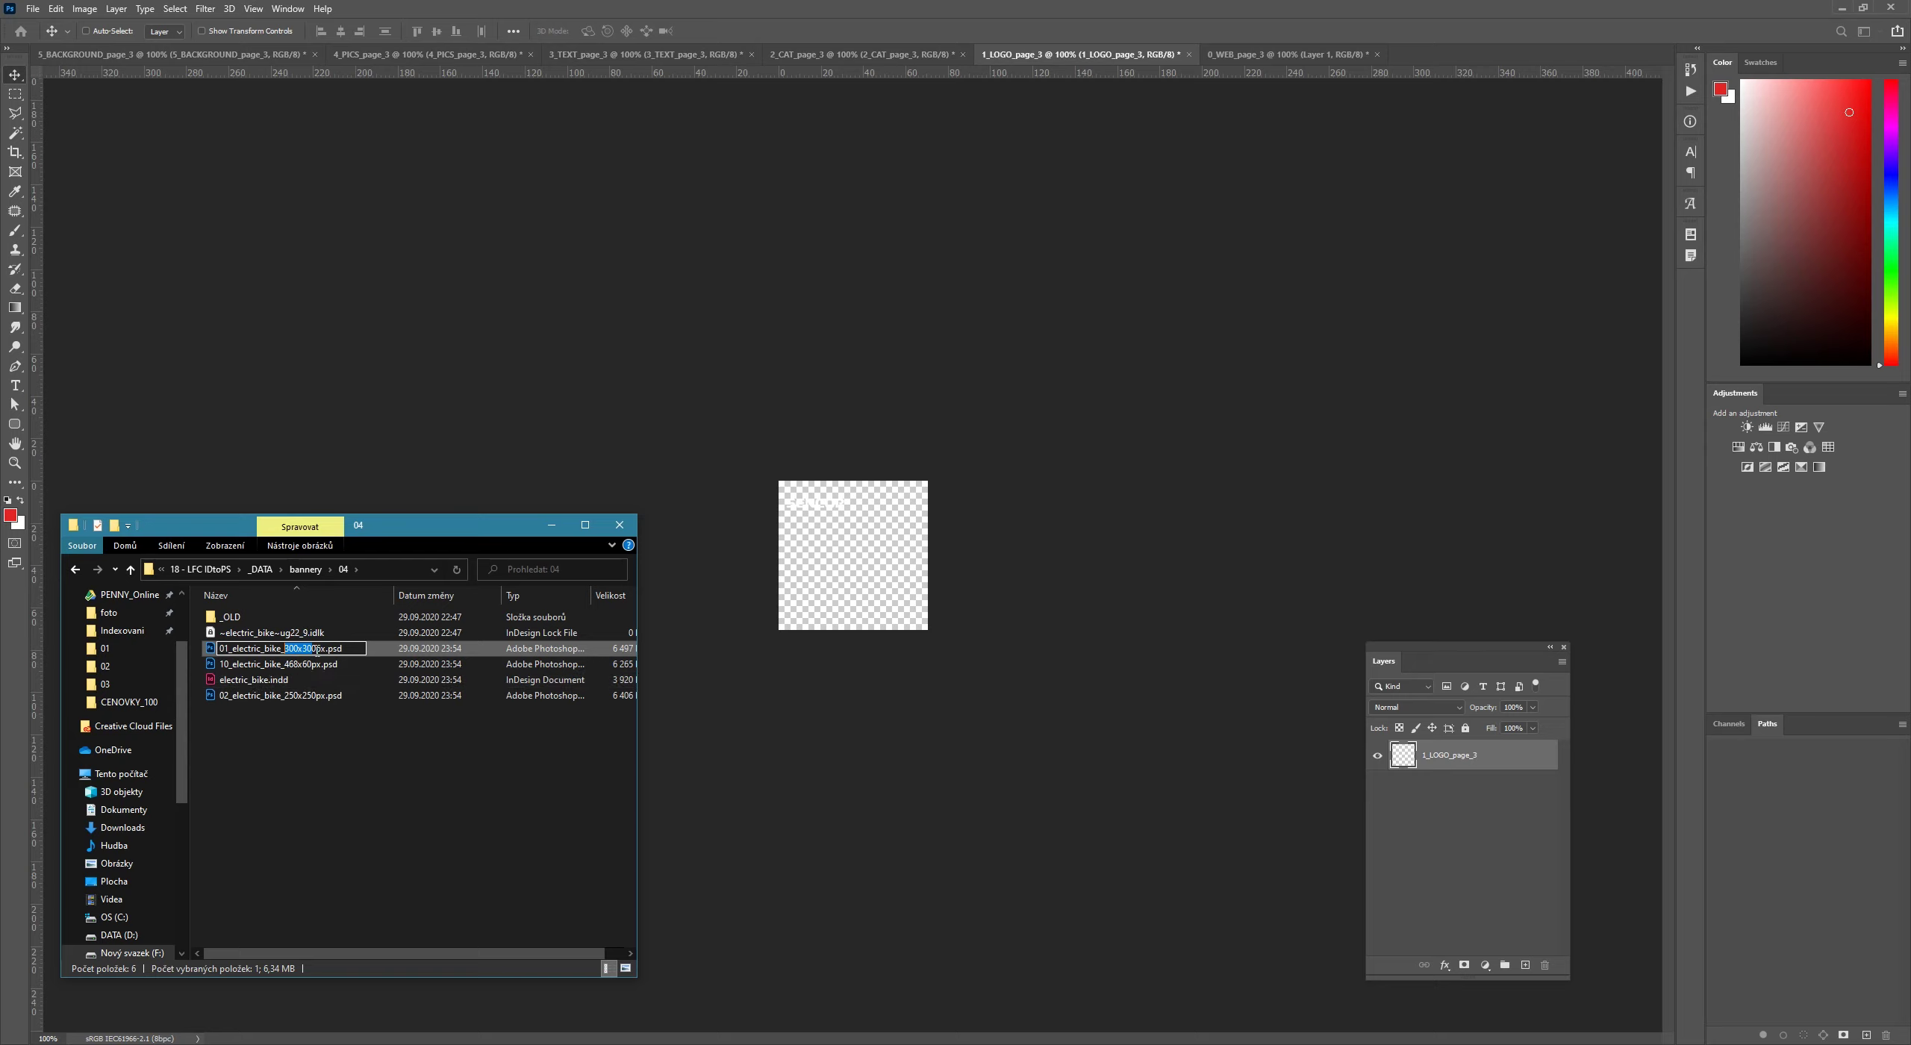
- Clear the marked name part and confirm the Done. message once every page has exported
click(322, 648)
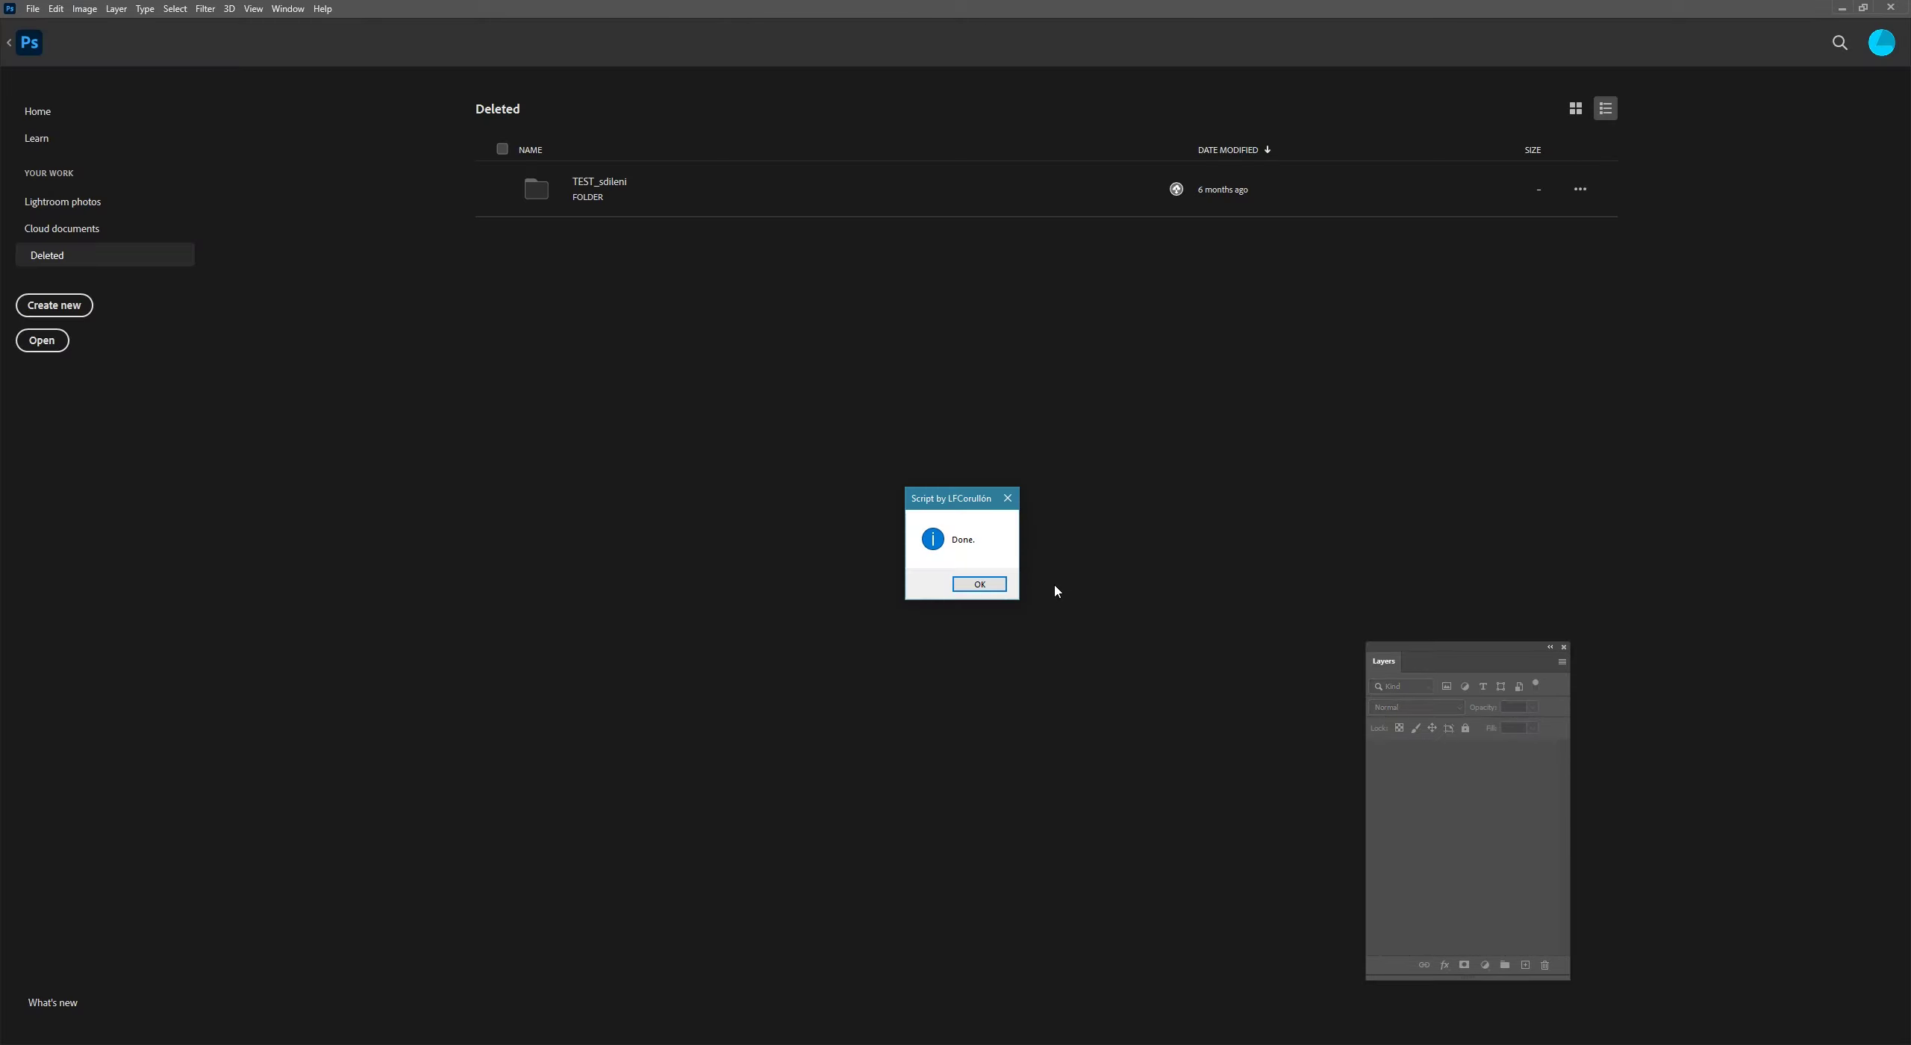
click(973, 589)
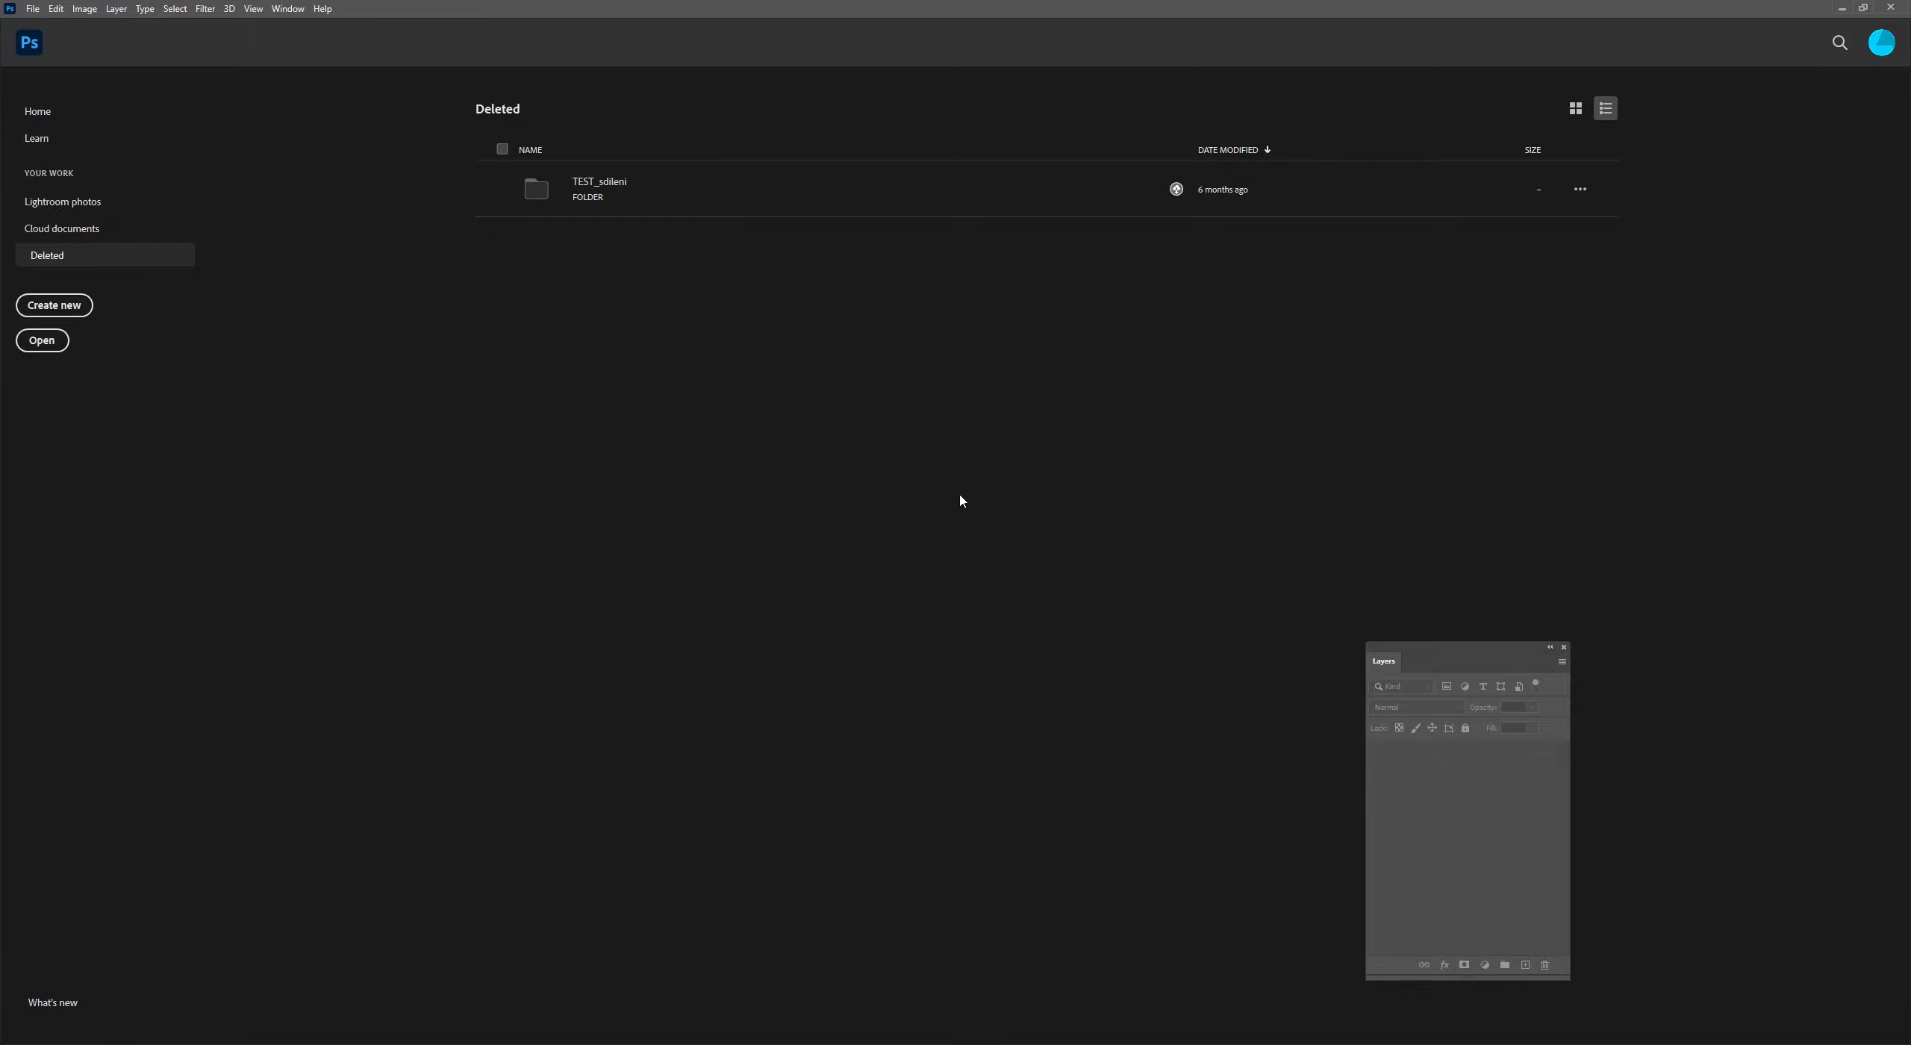